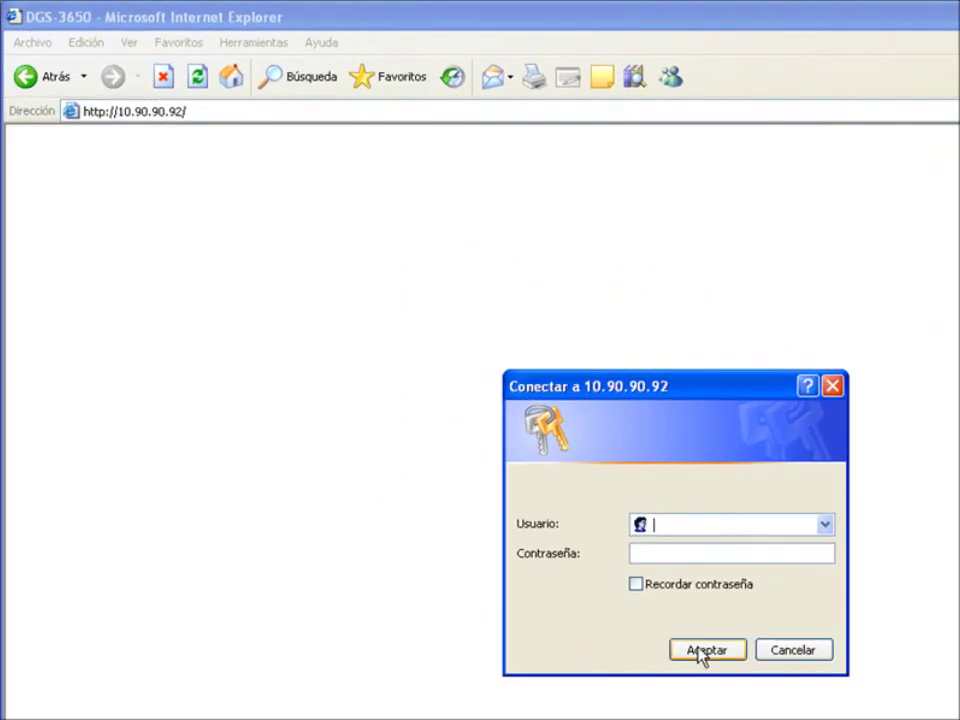
- Log in to the switch with the user name and password left blank and open the Port Configuration page under Administration
click(595, 528)
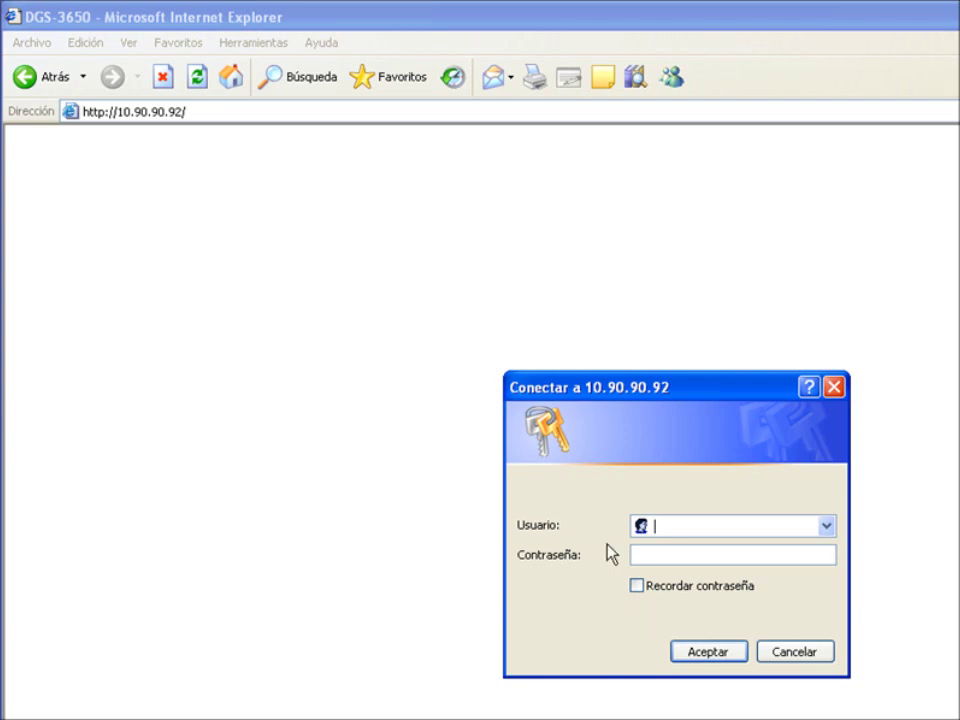
click(689, 660)
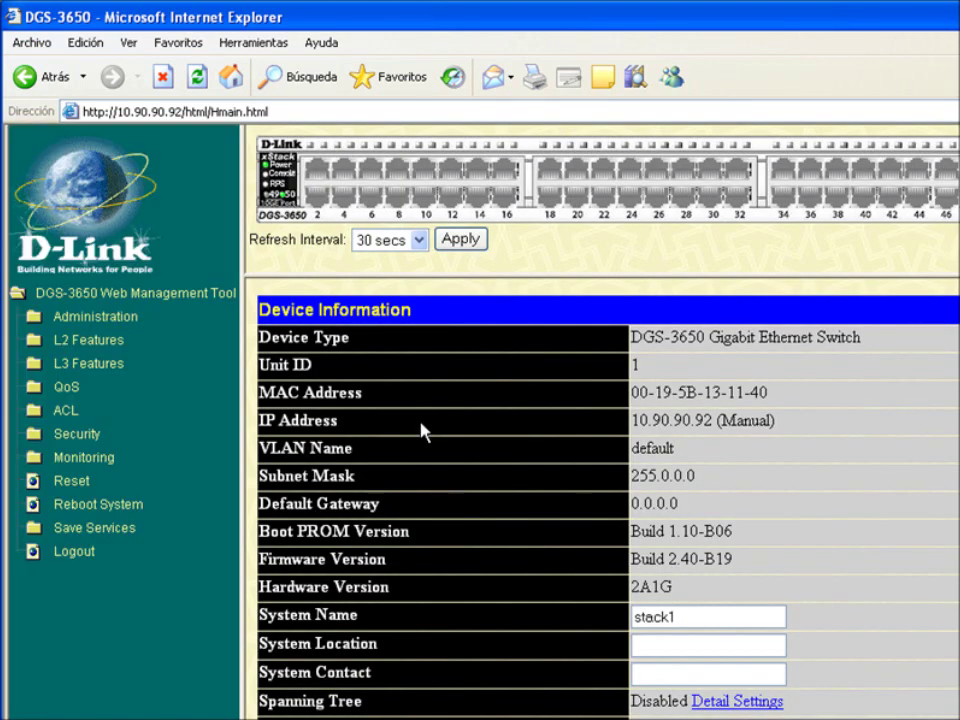
click(76, 320)
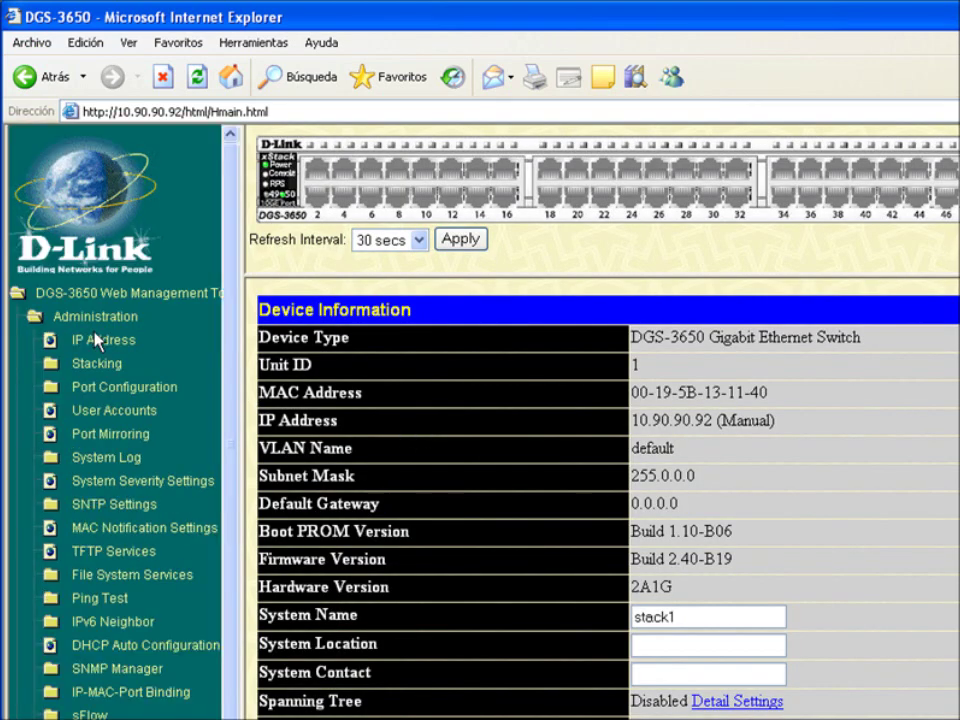
click(104, 390)
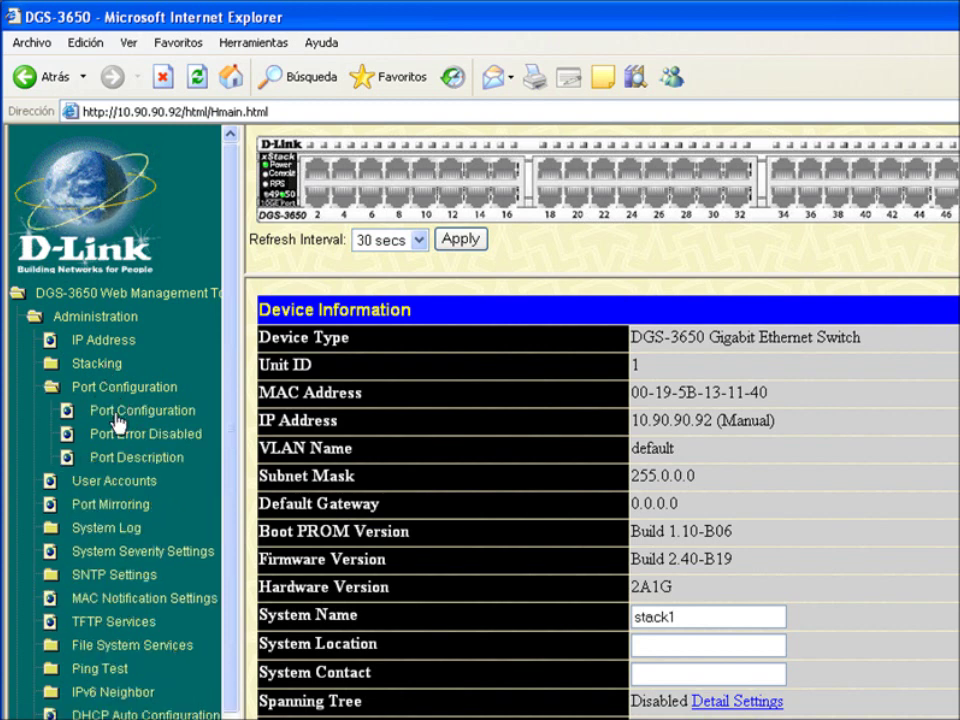
click(115, 415)
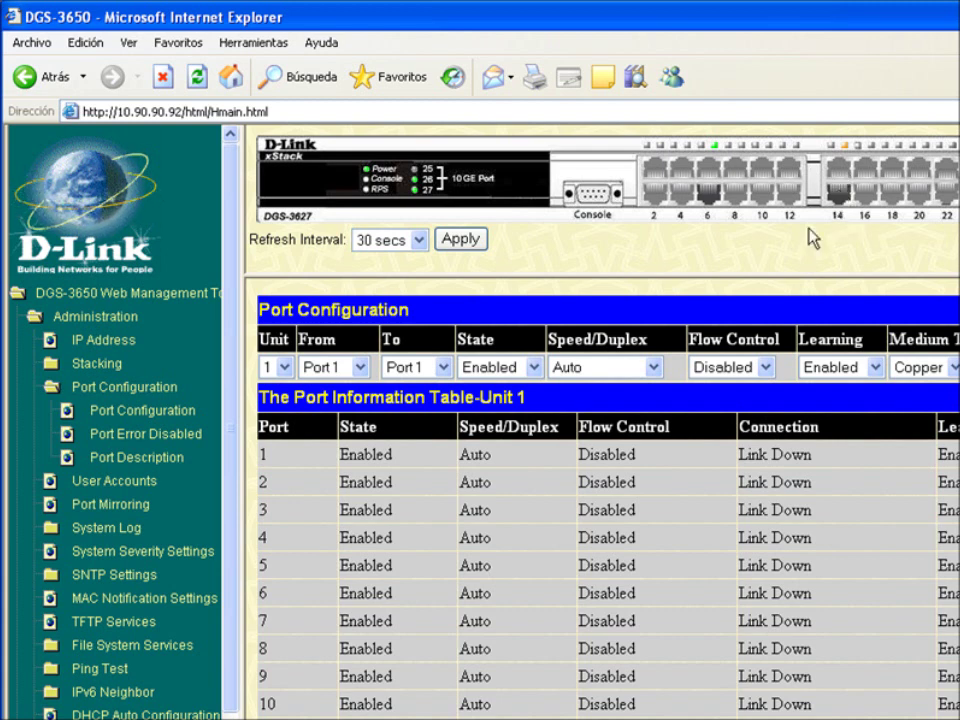
- Switch to the Command Prompt, ping 10.90.90.5 once, and start a continuous ping to it with the -t option
key(alt+Tab)
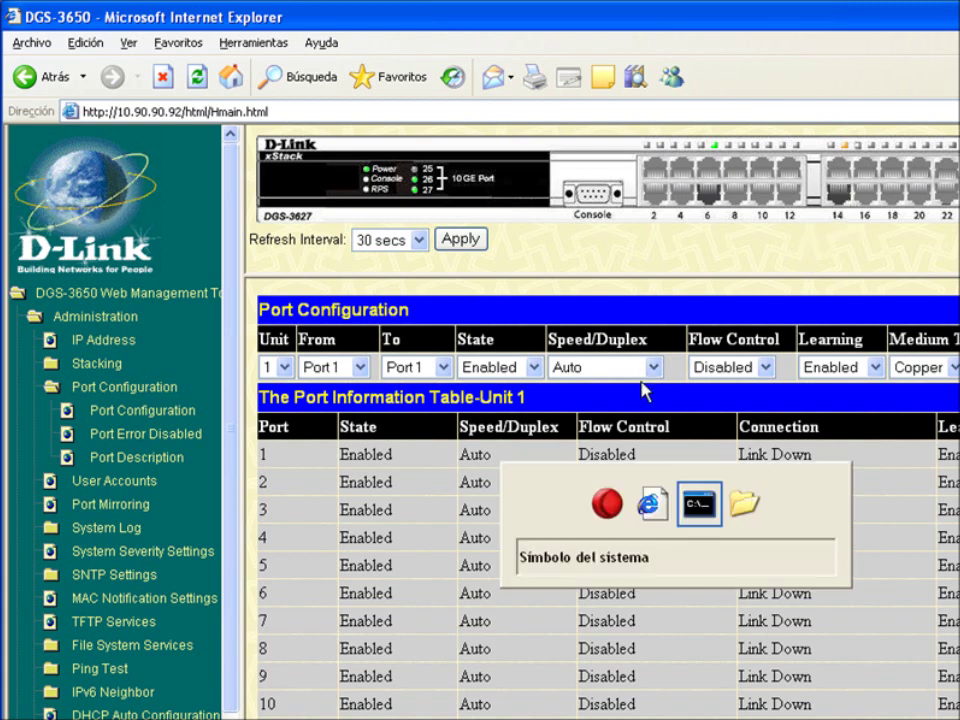
key(Up)
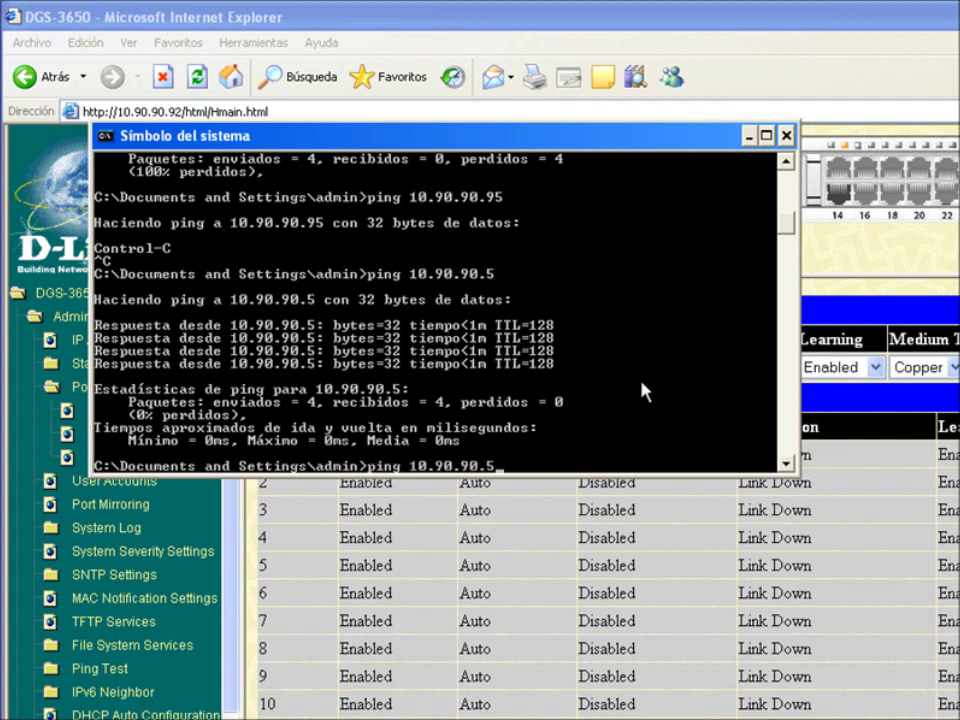
key(Return)
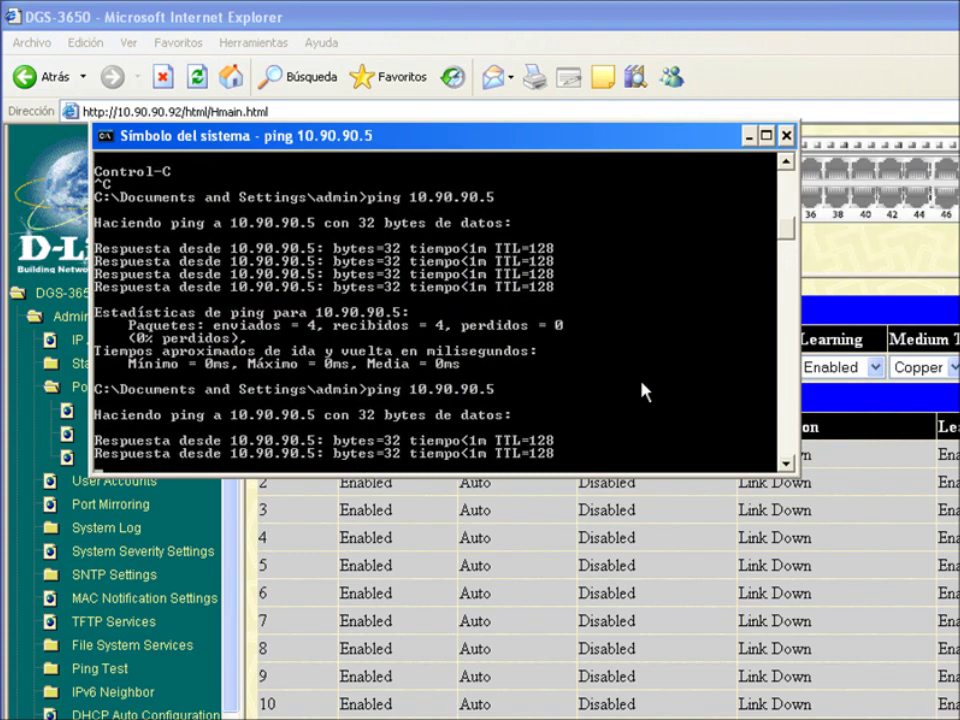
key(Up)
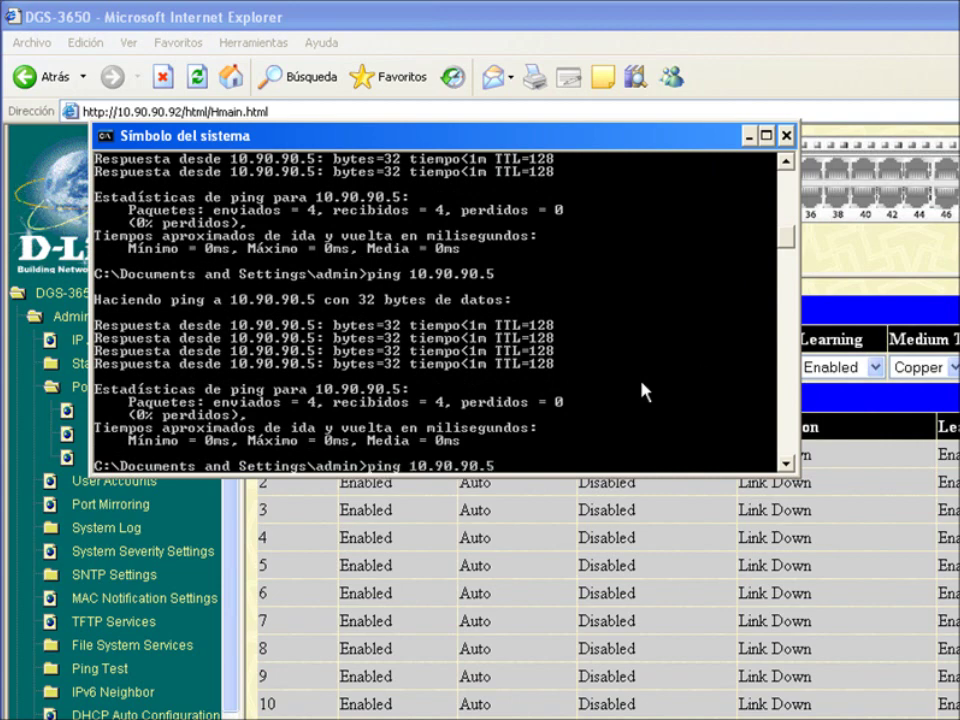
text(-t)
key(Return)
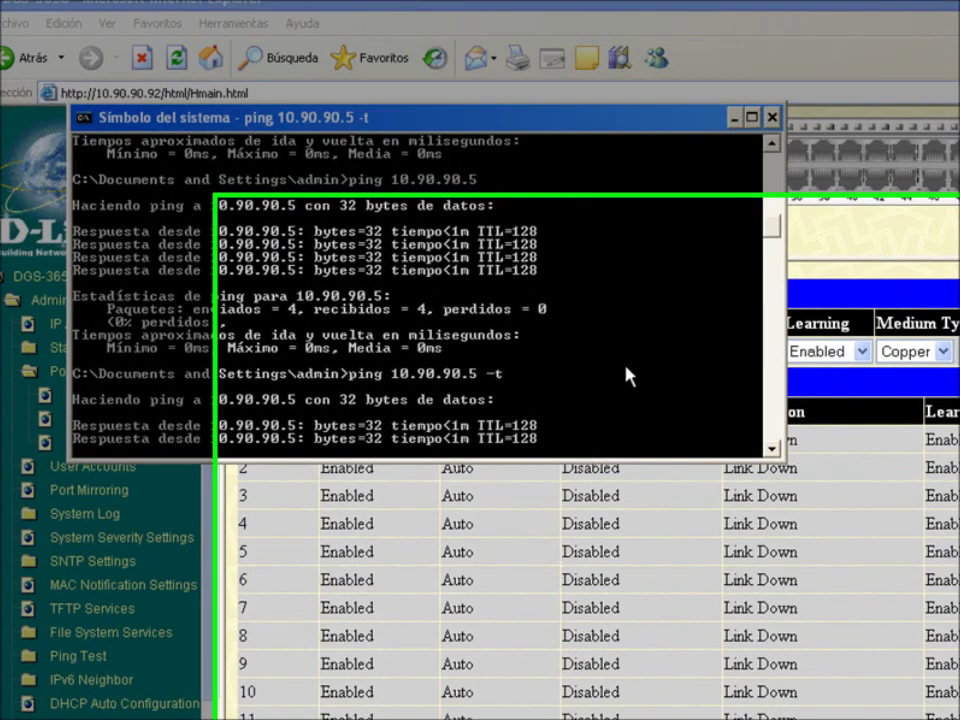
- Return to Internet Explorer, disable port 14 on unit 2, and check the continuous ping in the Command Prompt
key(alt+Tab)
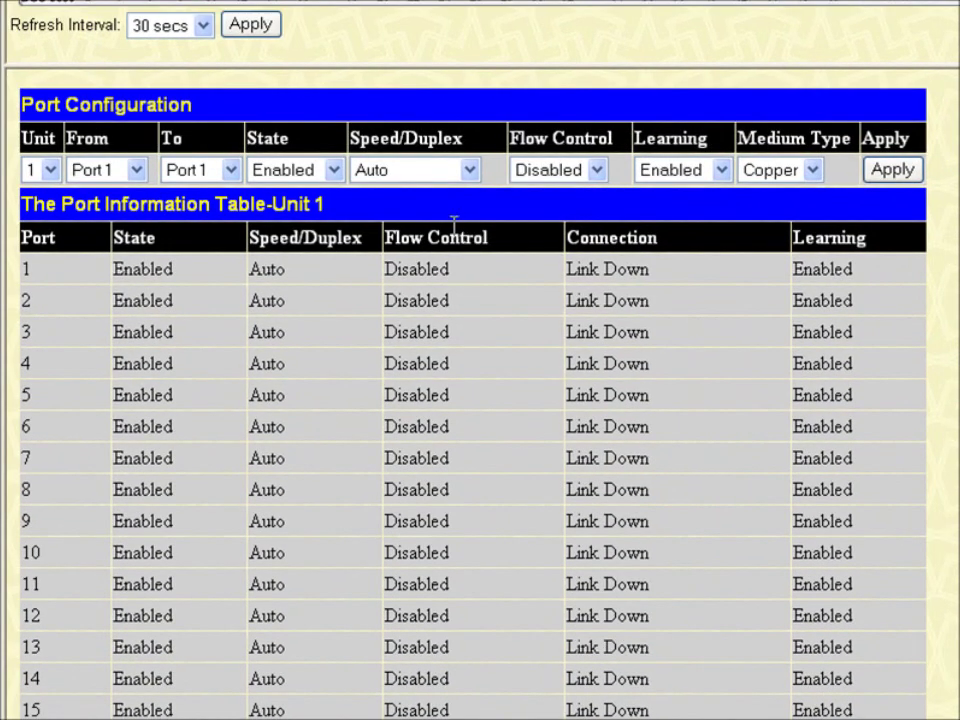
click(50, 170)
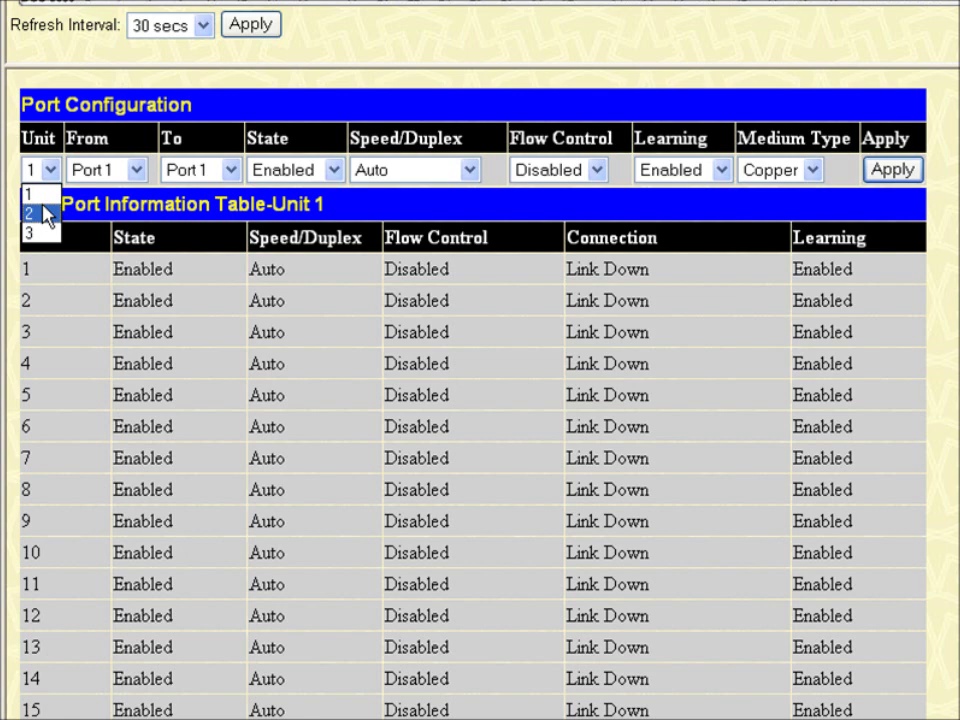
click(43, 212)
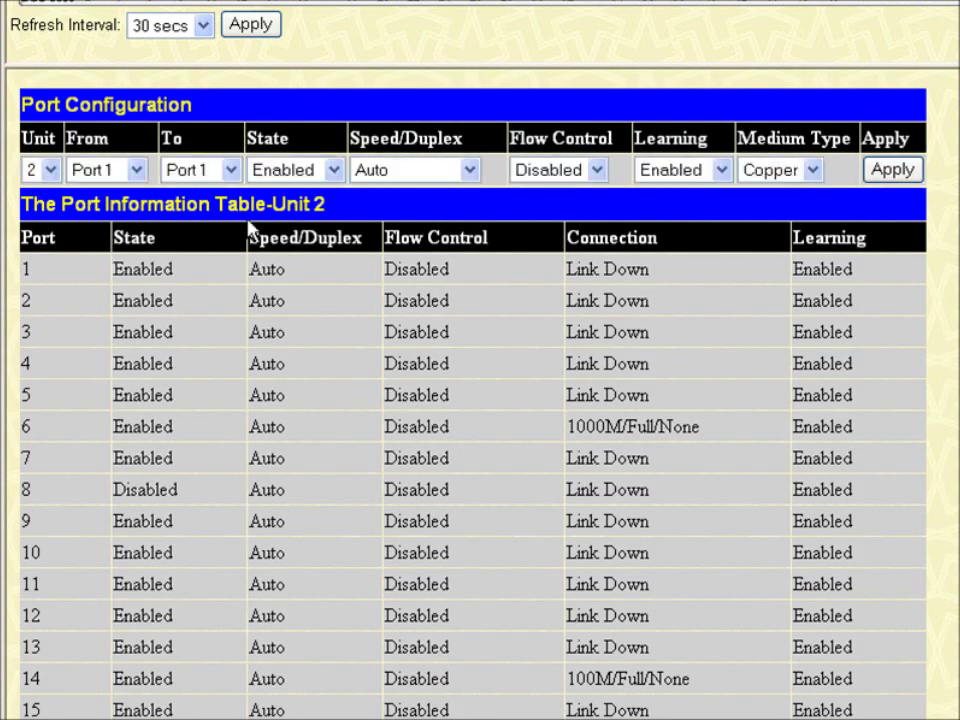
click(136, 170)
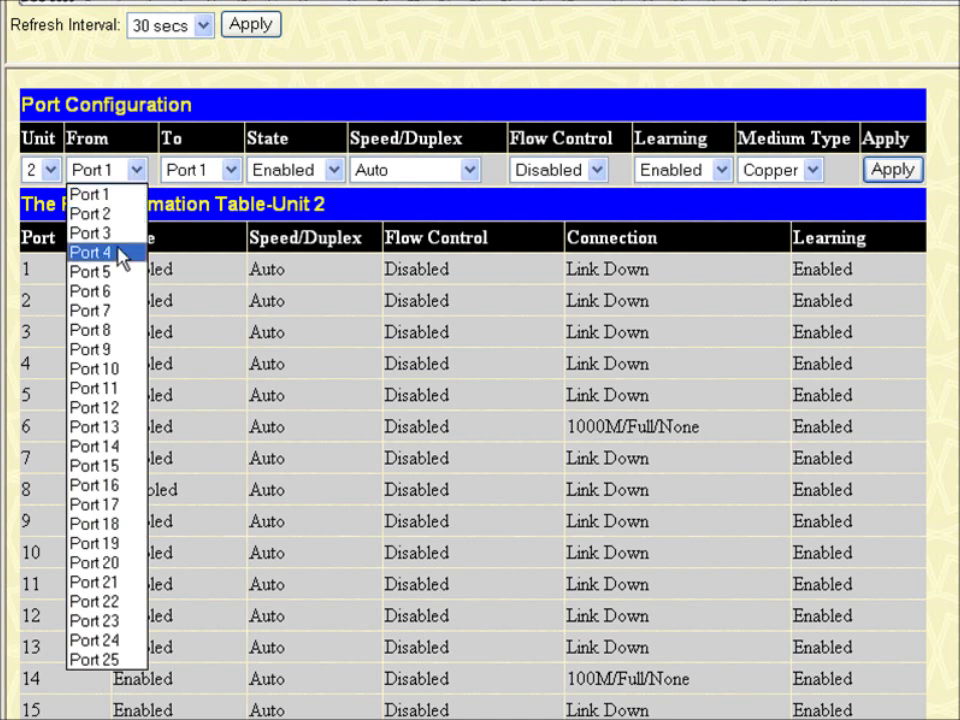
click(119, 448)
click(231, 172)
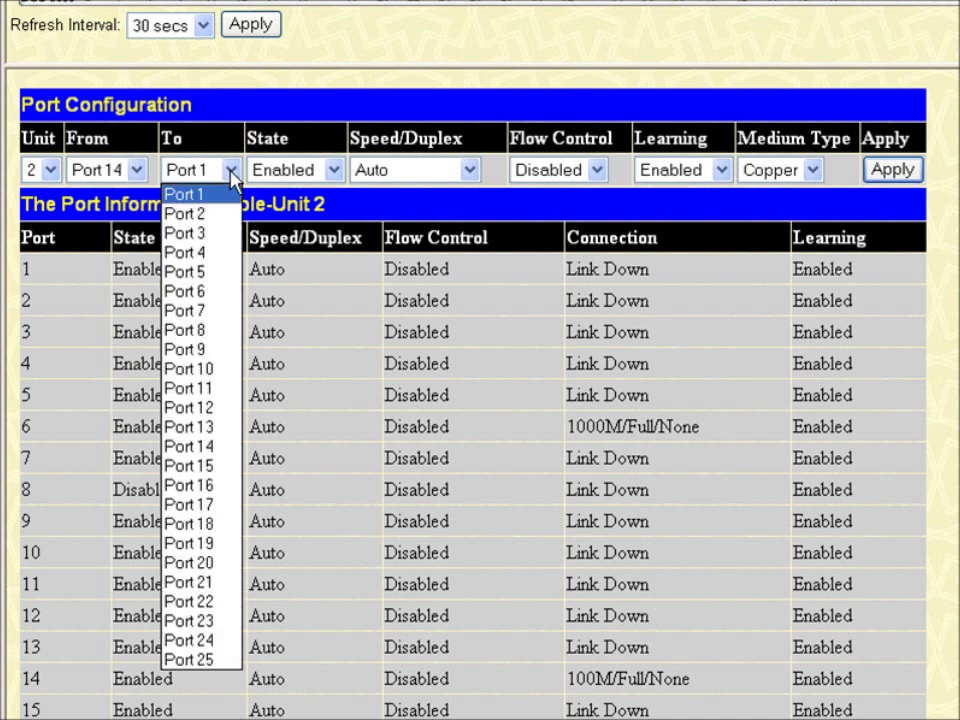
click(212, 446)
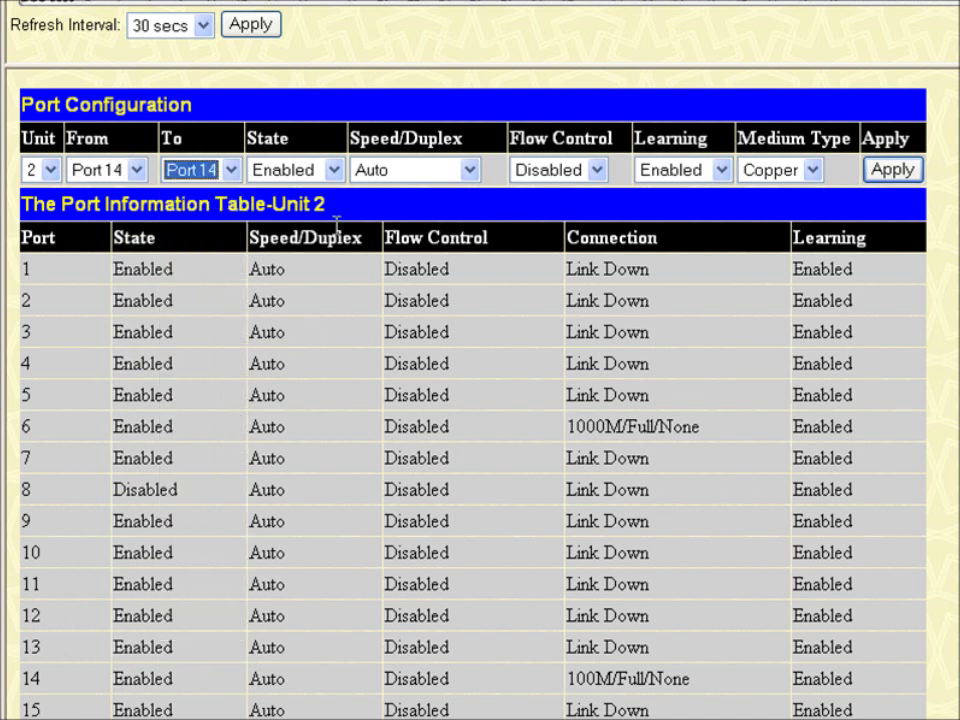
click(333, 171)
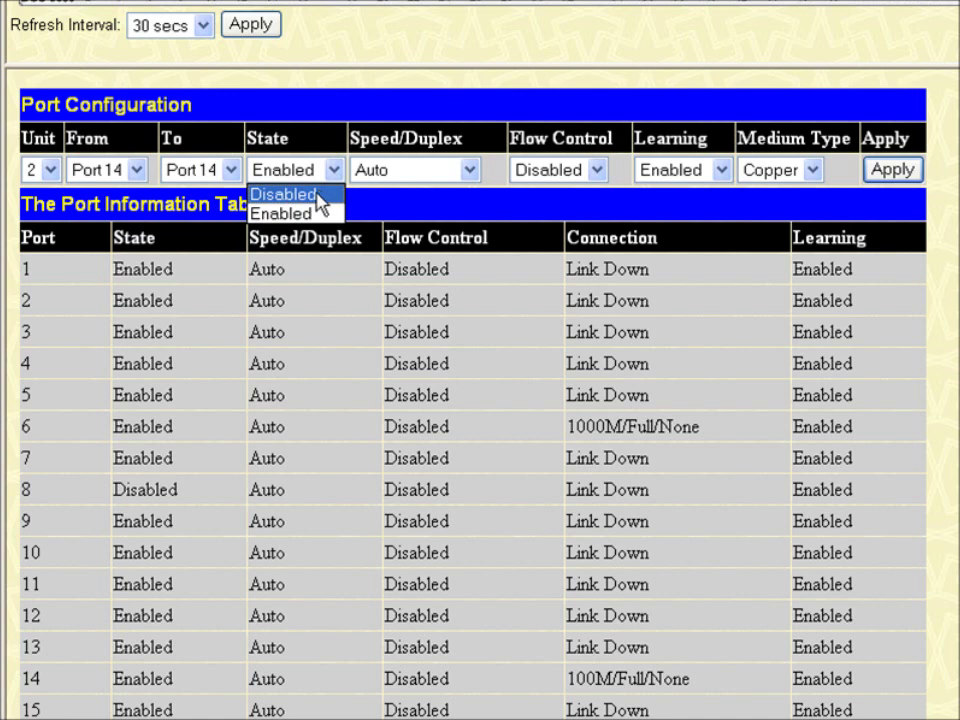
click(316, 196)
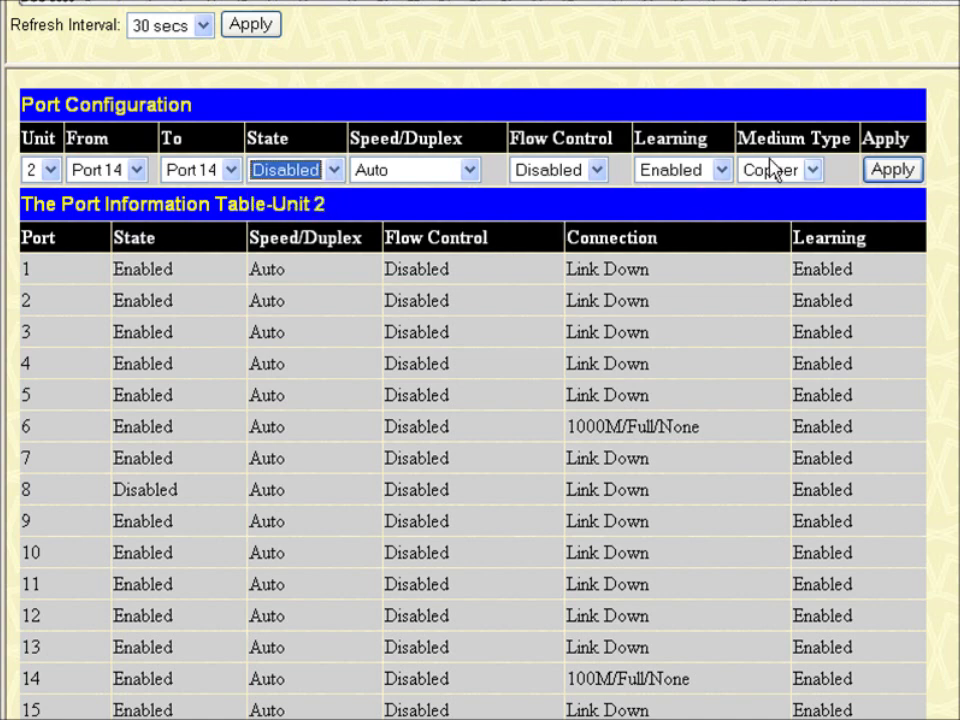
click(893, 170)
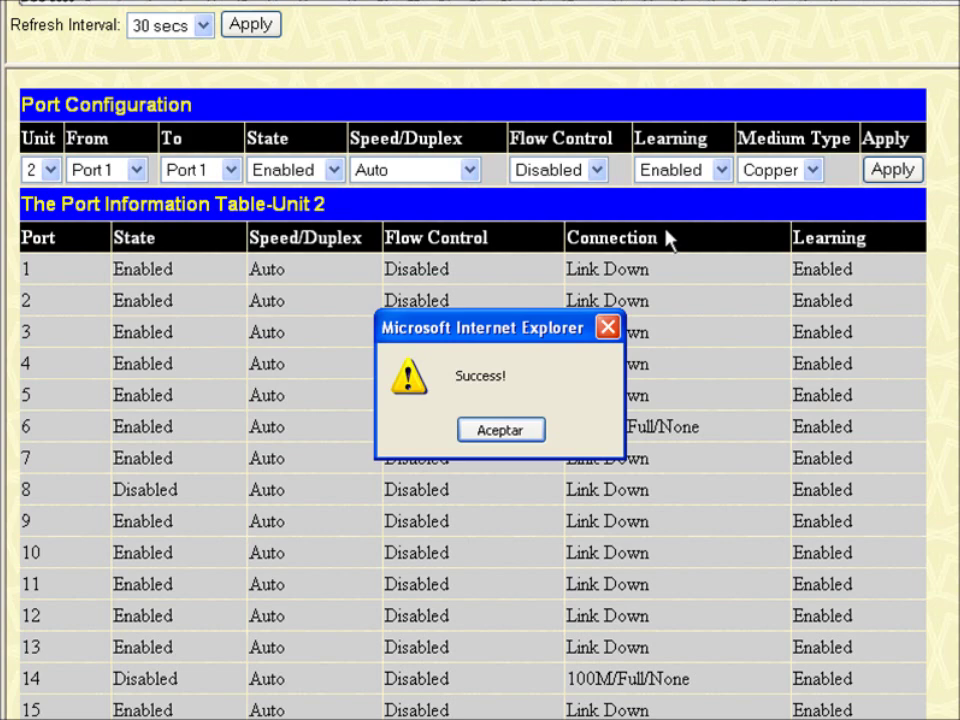
click(530, 430)
key(alt+Tab)
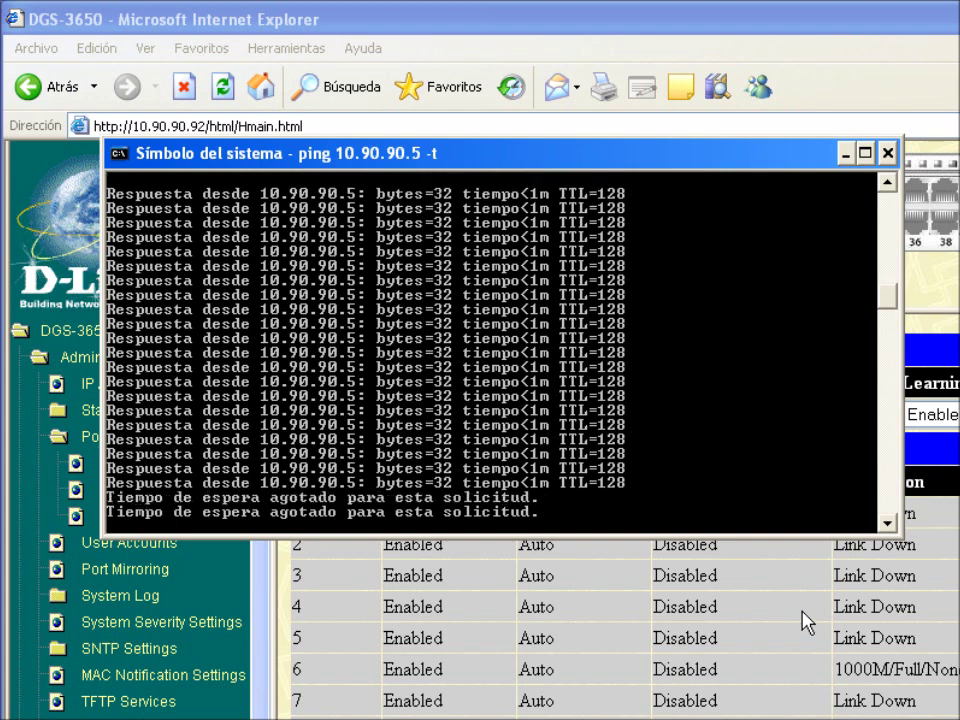
- Return to Internet Explorer, re-enable port 14 on unit 2, and check the continuous ping in the Command Prompt
key(alt+Tab)
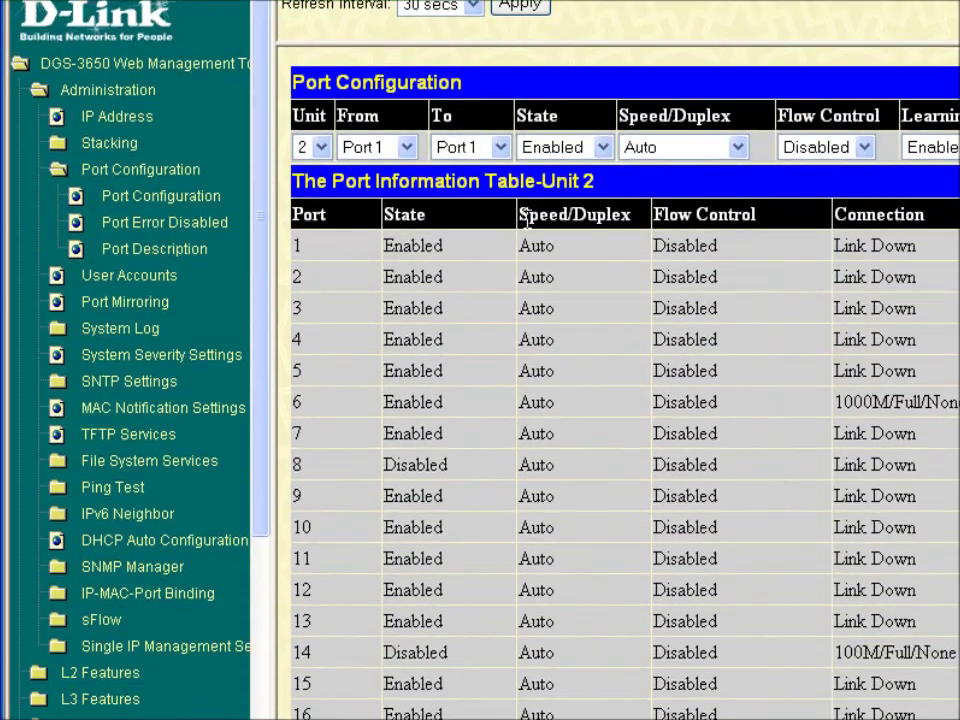
click(395, 148)
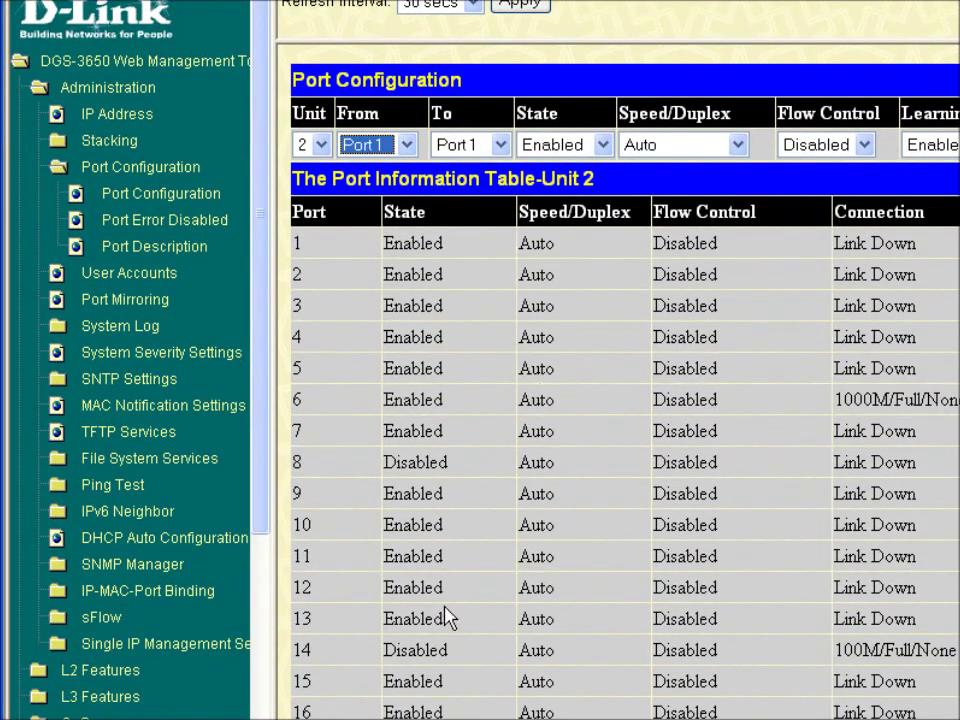
double_click(430, 648)
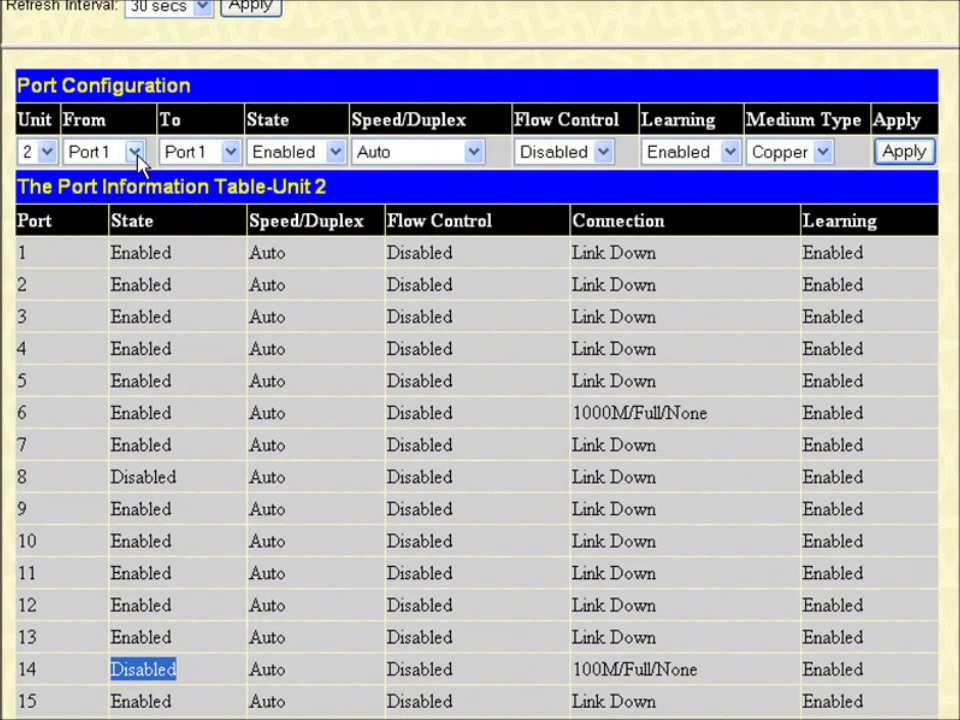
click(134, 152)
click(120, 433)
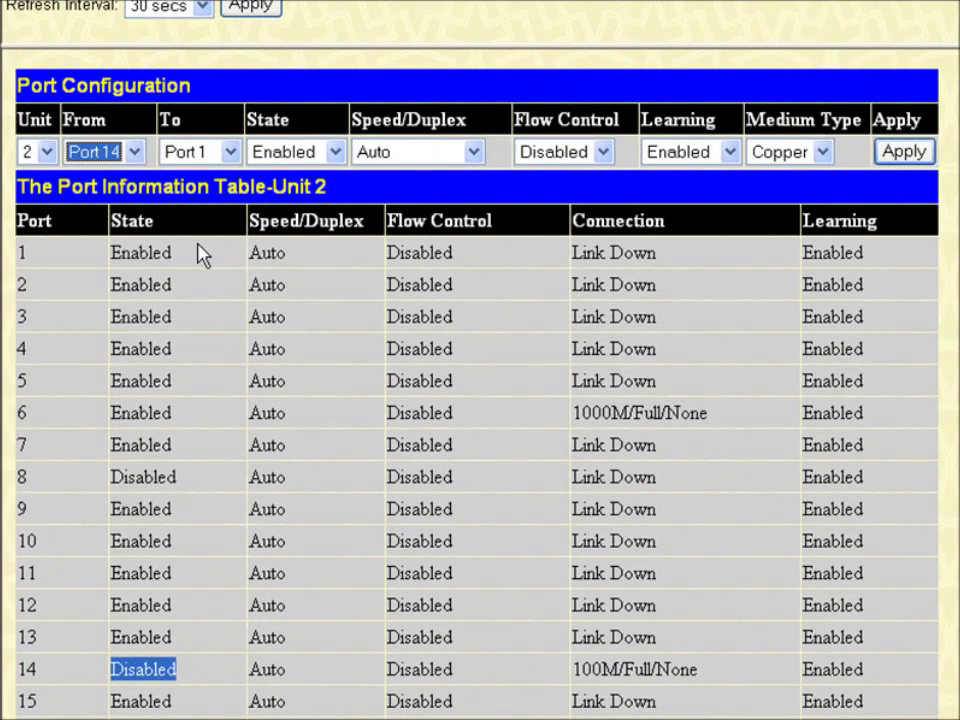
click(230, 152)
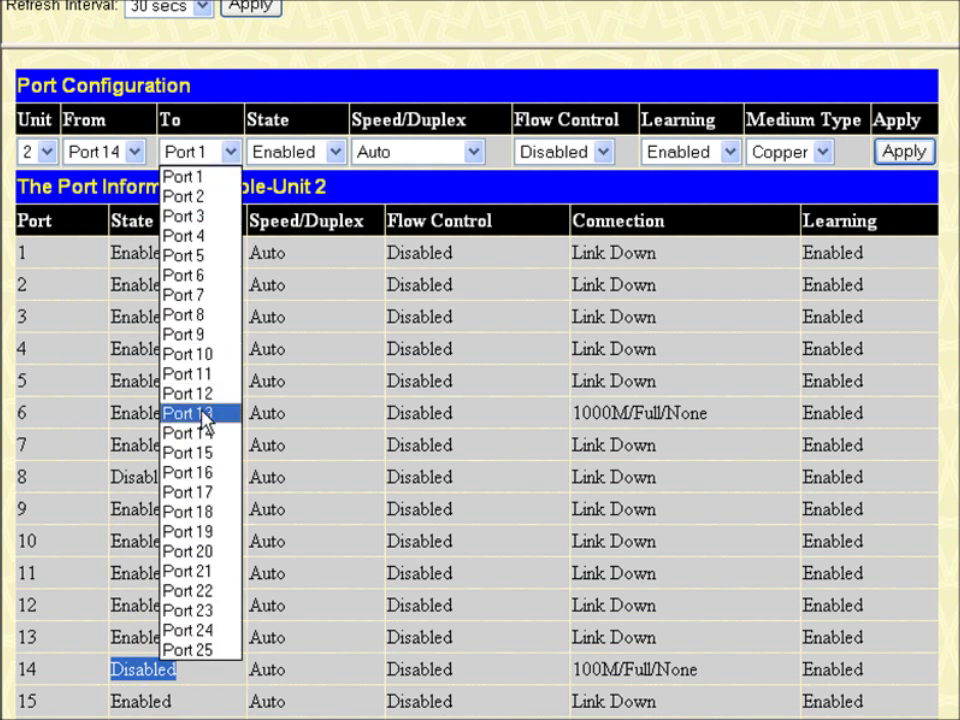
click(206, 434)
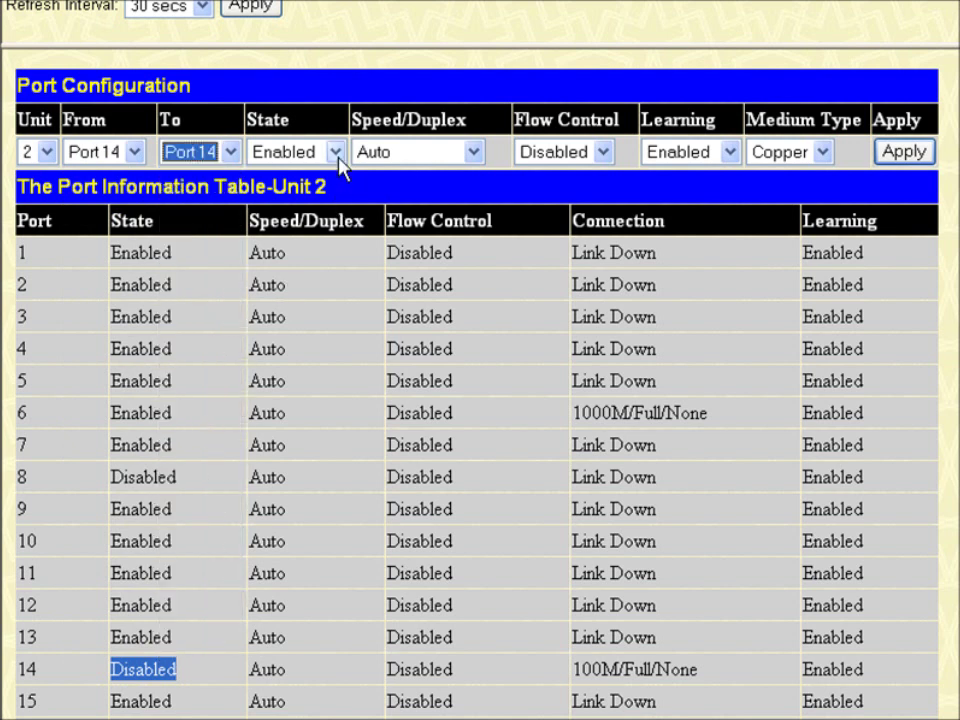
click(903, 152)
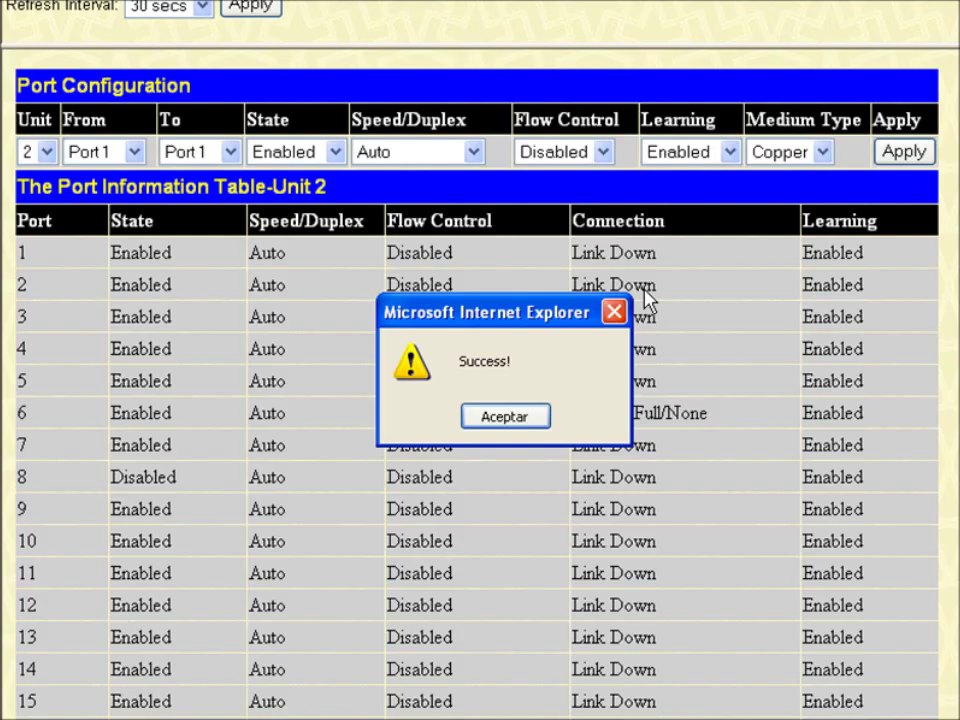
click(505, 417)
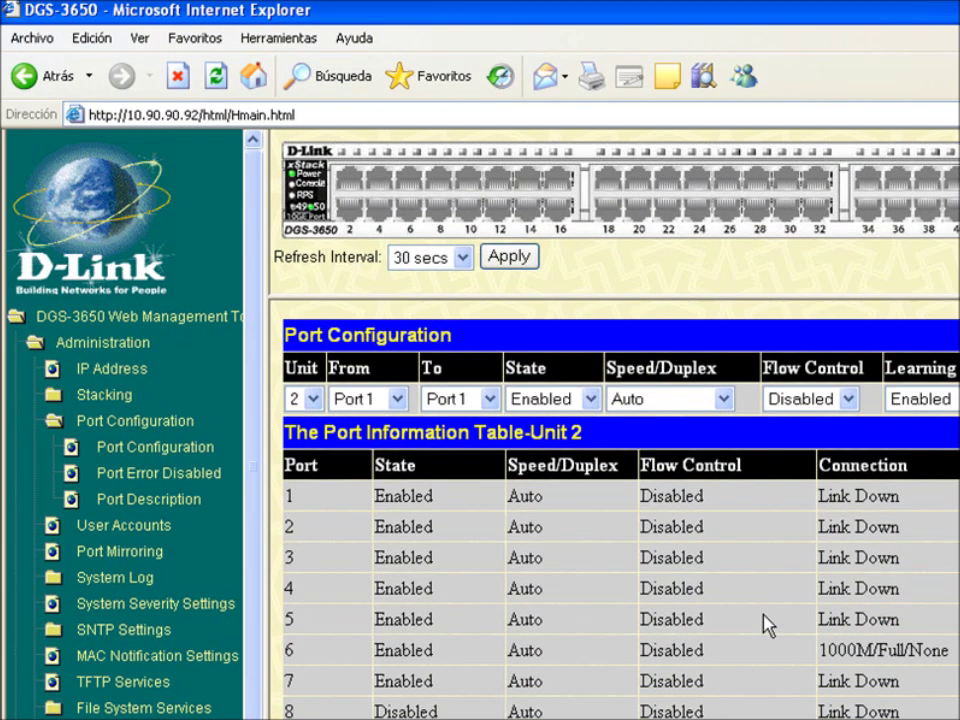
key(alt+Tab)
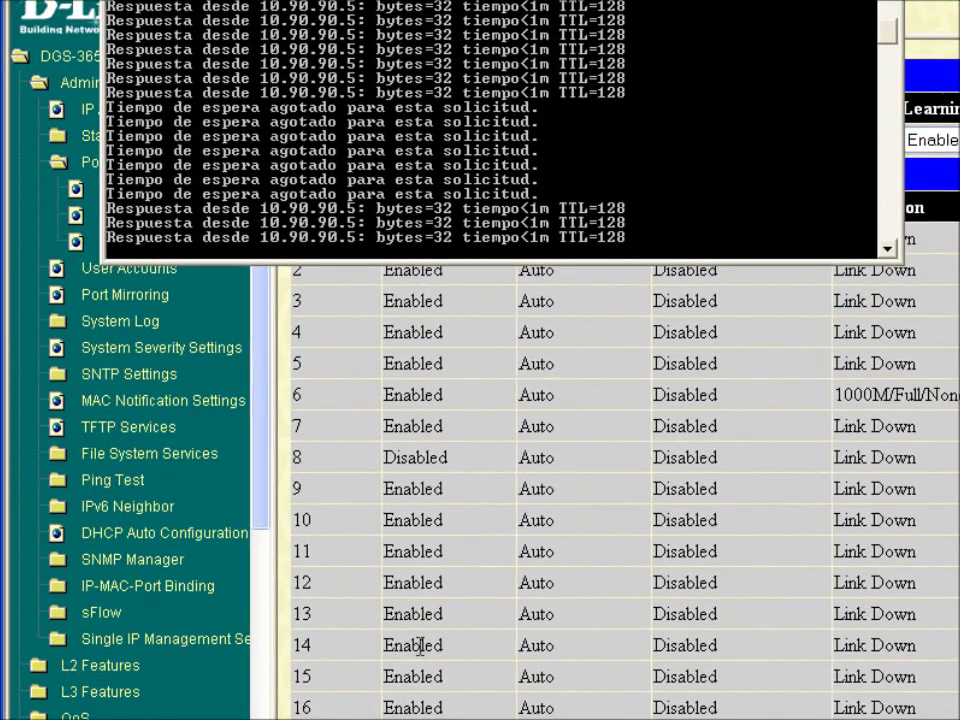
- Return to Internet Explorer and apply a Speed/Duplex setting of 10M/Full to port 14 on unit 2
double_click(428, 648)
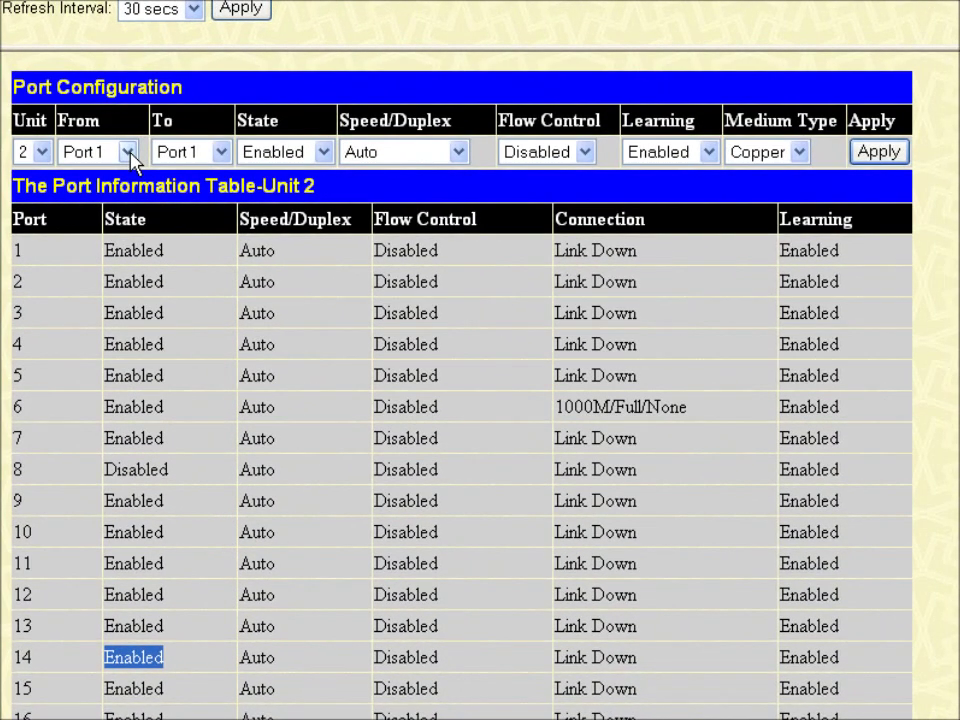
click(129, 153)
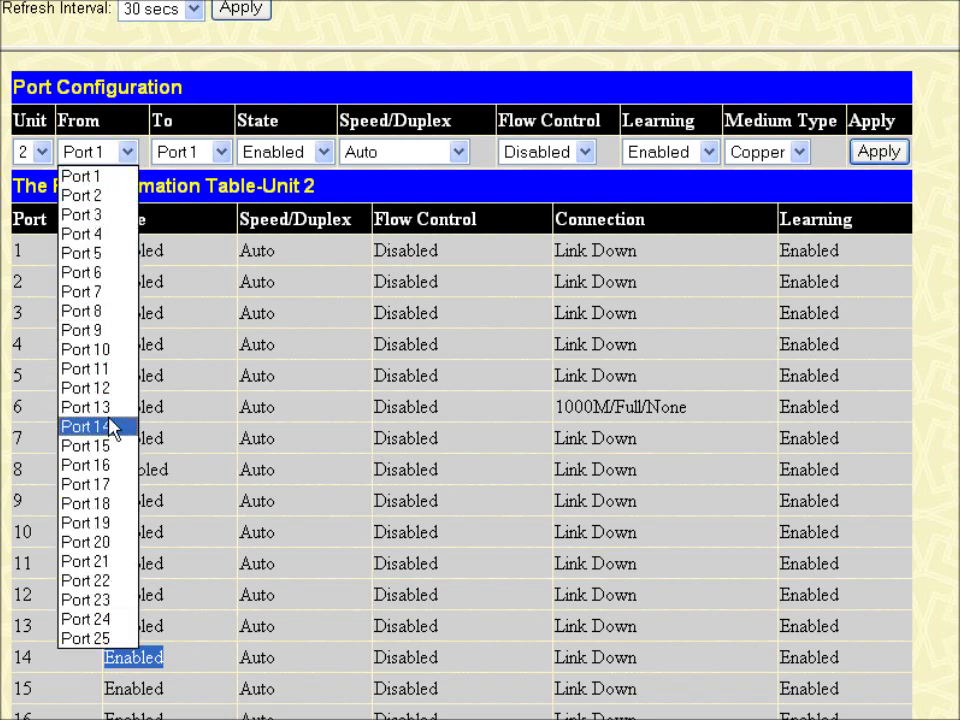
click(111, 427)
click(221, 153)
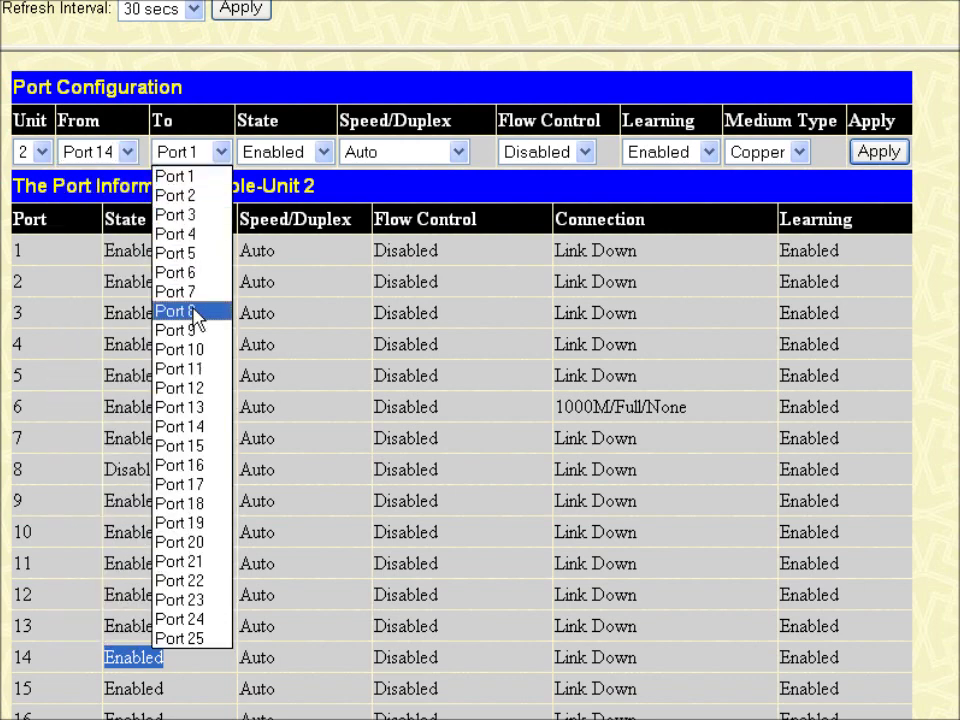
click(187, 430)
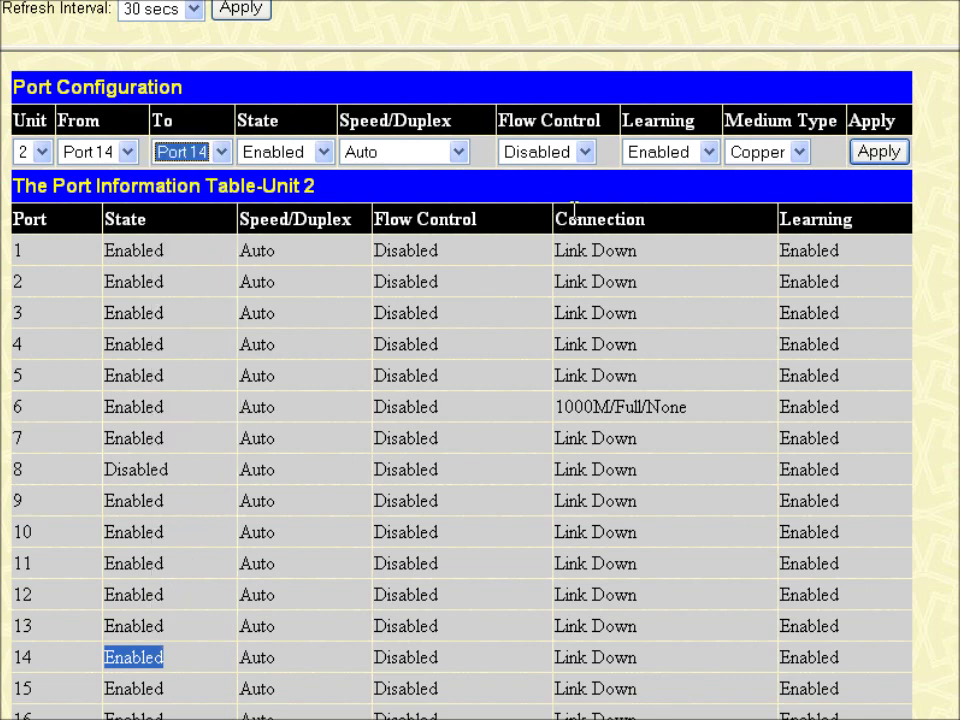
click(459, 153)
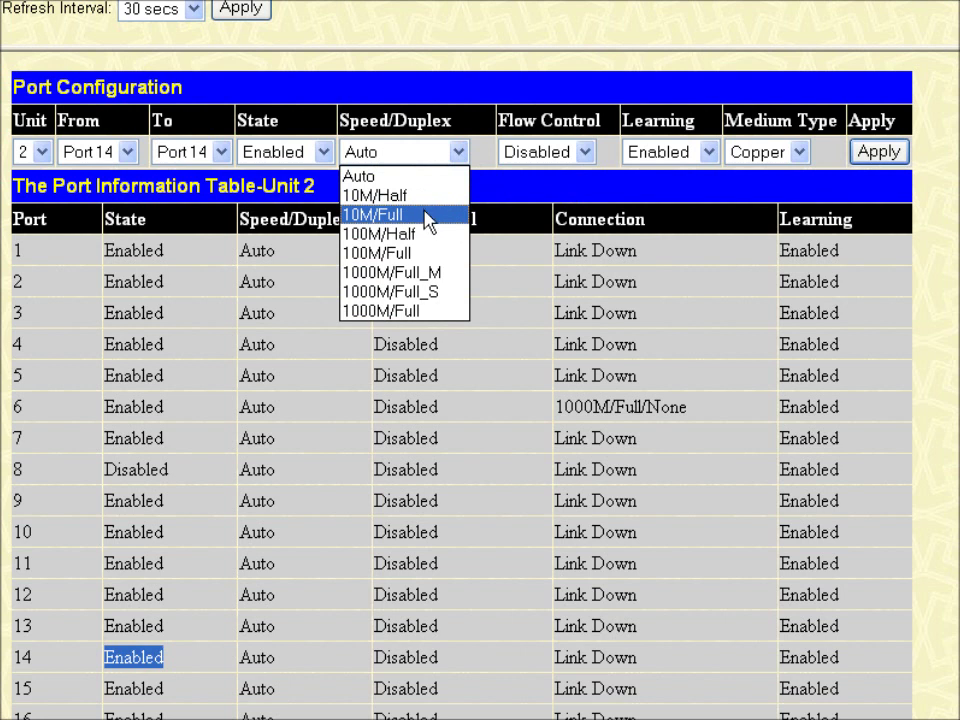
click(424, 214)
click(870, 152)
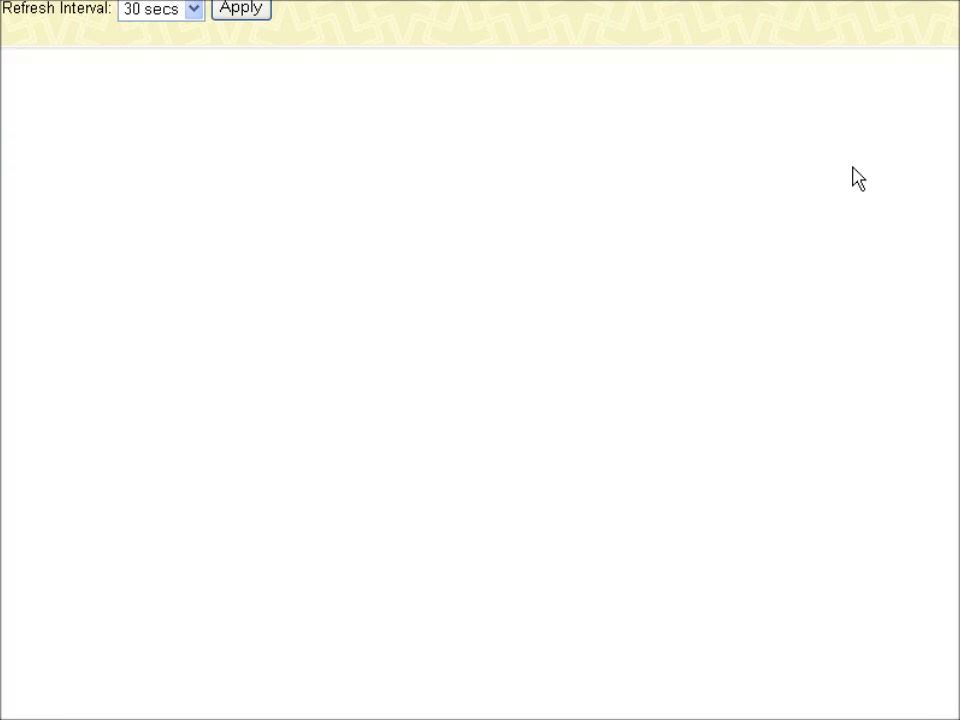
- Refresh the unit 2 port table, compare port 14's Speed/Duplex with its Connection value, and check the continuous ping in the Command Prompt
click(497, 412)
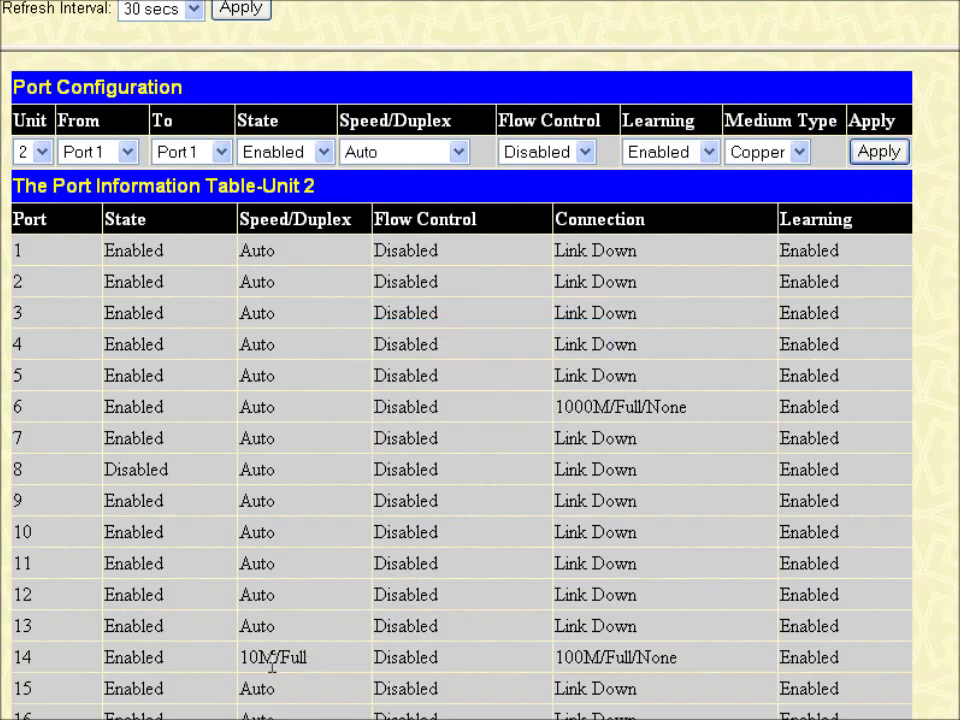
drag(238, 657, 386, 657)
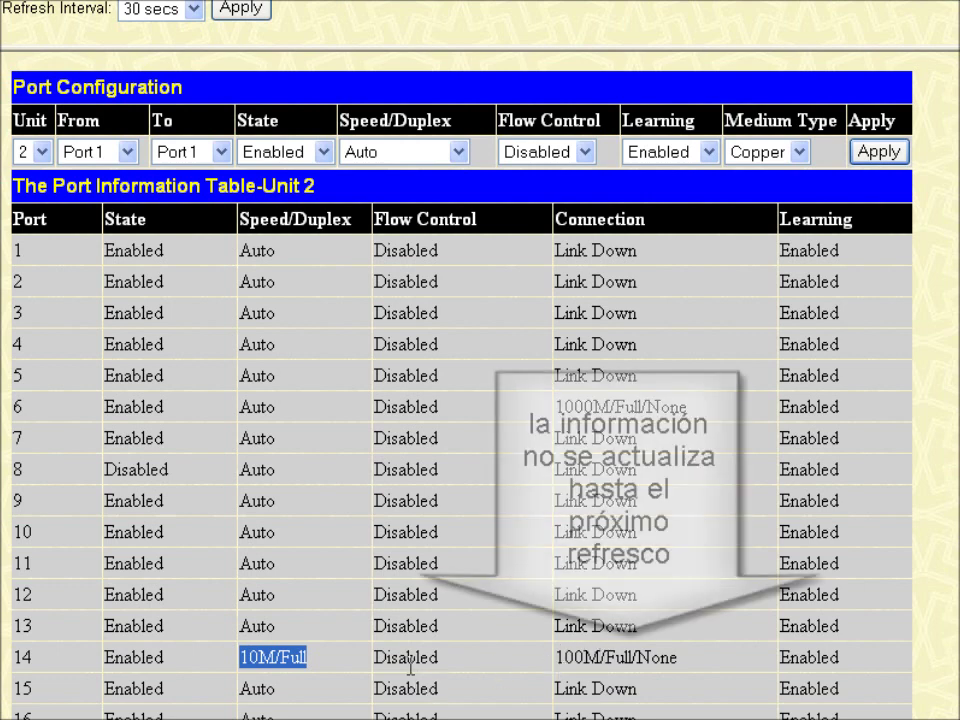
click(331, 670)
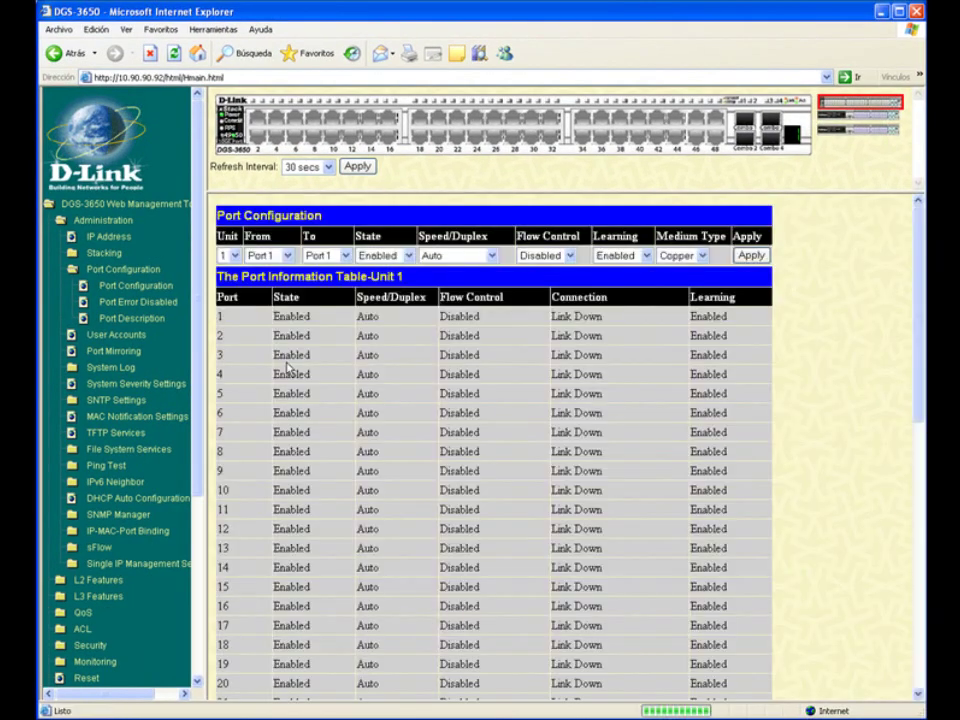
click(234, 256)
click(226, 281)
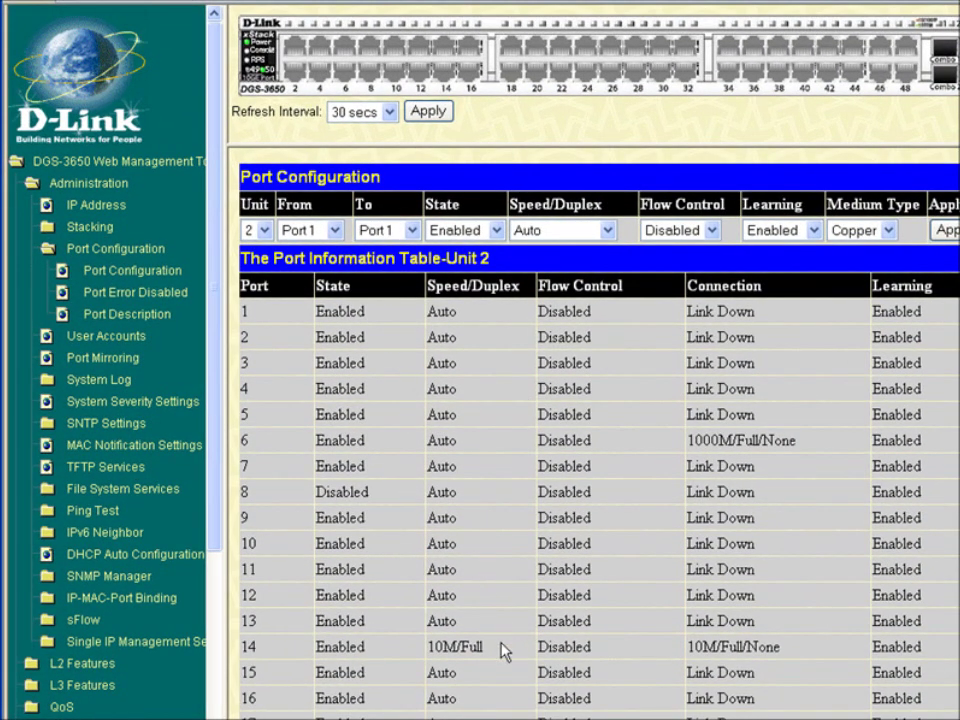
double_click(475, 649)
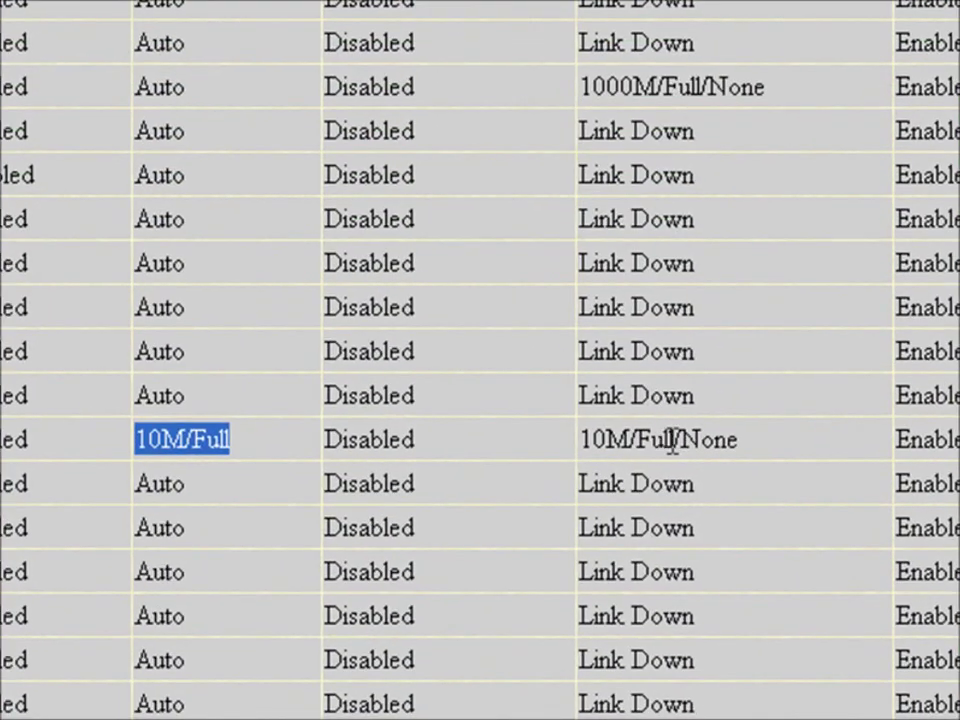
drag(752, 455, 585, 447)
click(615, 444)
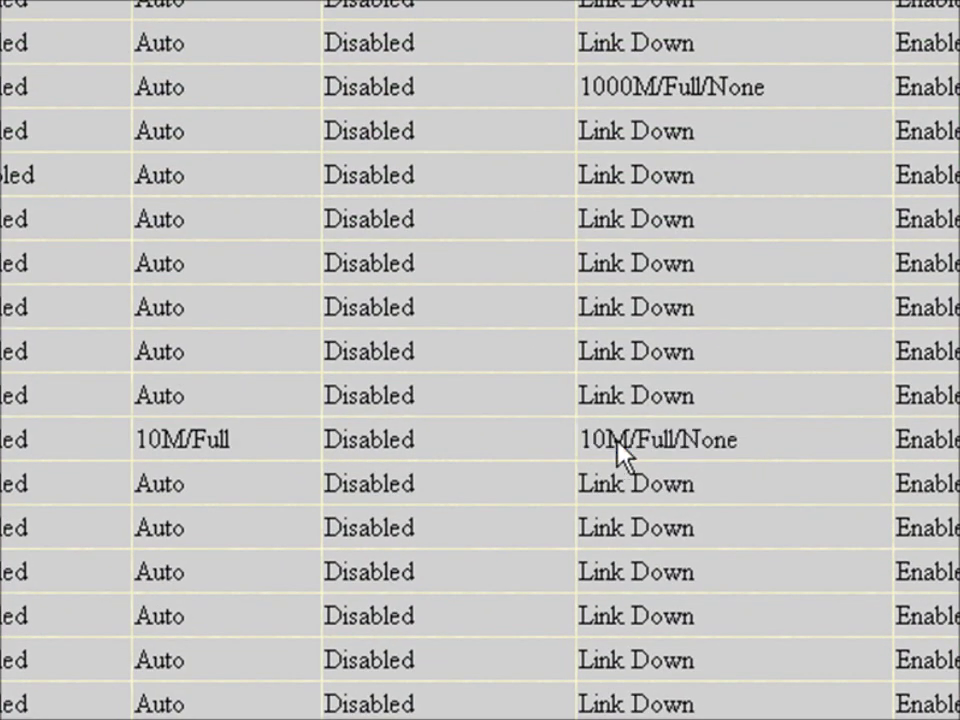
key(alt+Tab)
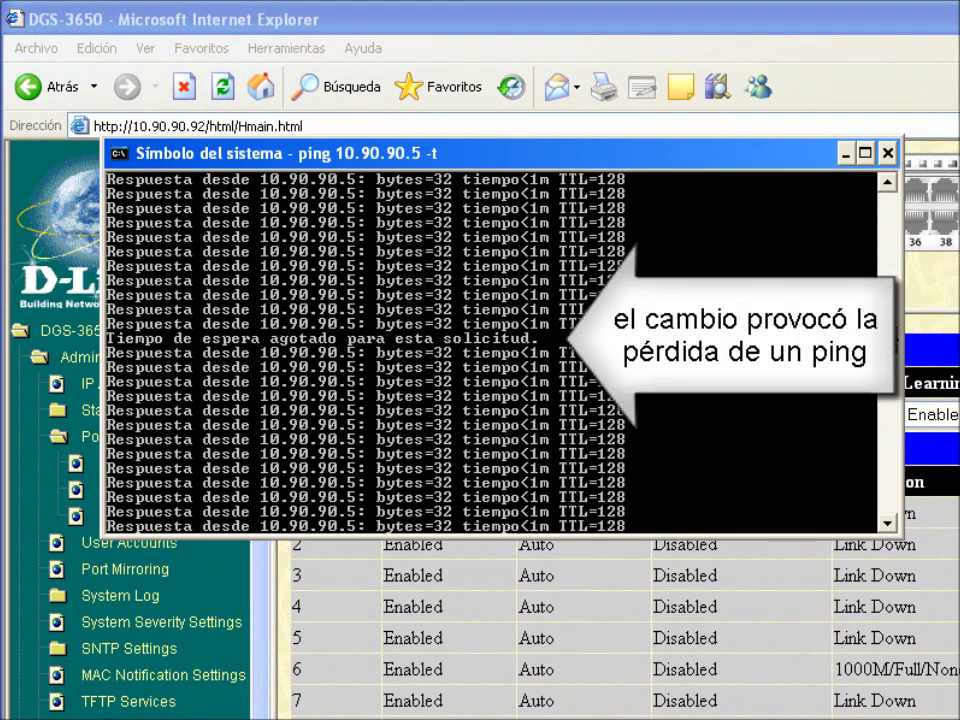
- Return to Internet Explorer, apply a Speed/Duplex setting of Auto to port 14 on unit 2, and check the continuous ping in the Command Prompt
key(alt+Tab)
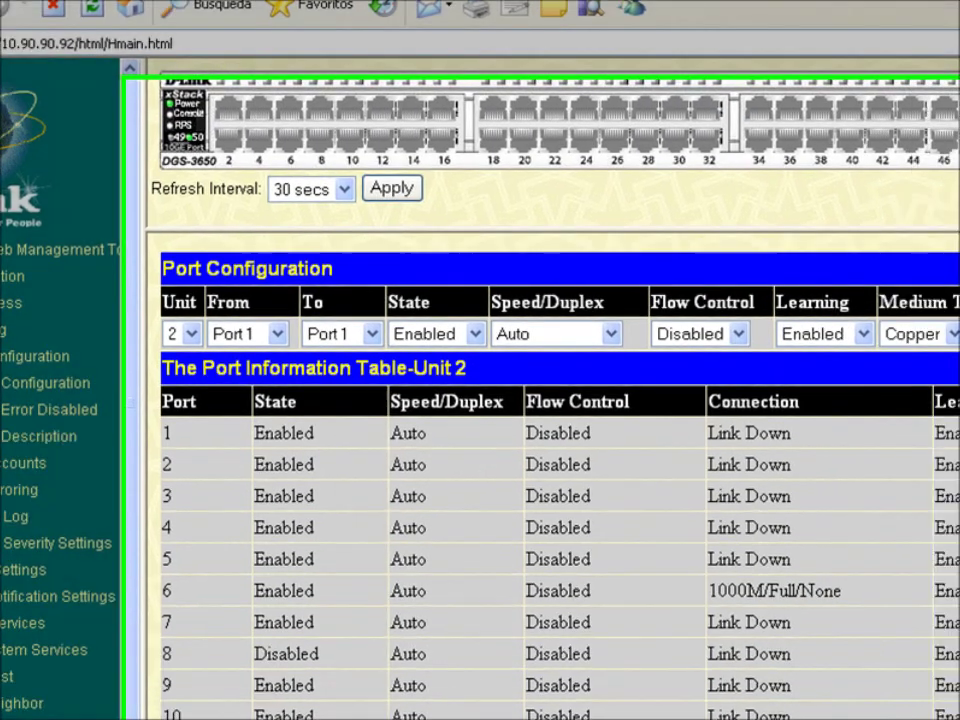
click(278, 334)
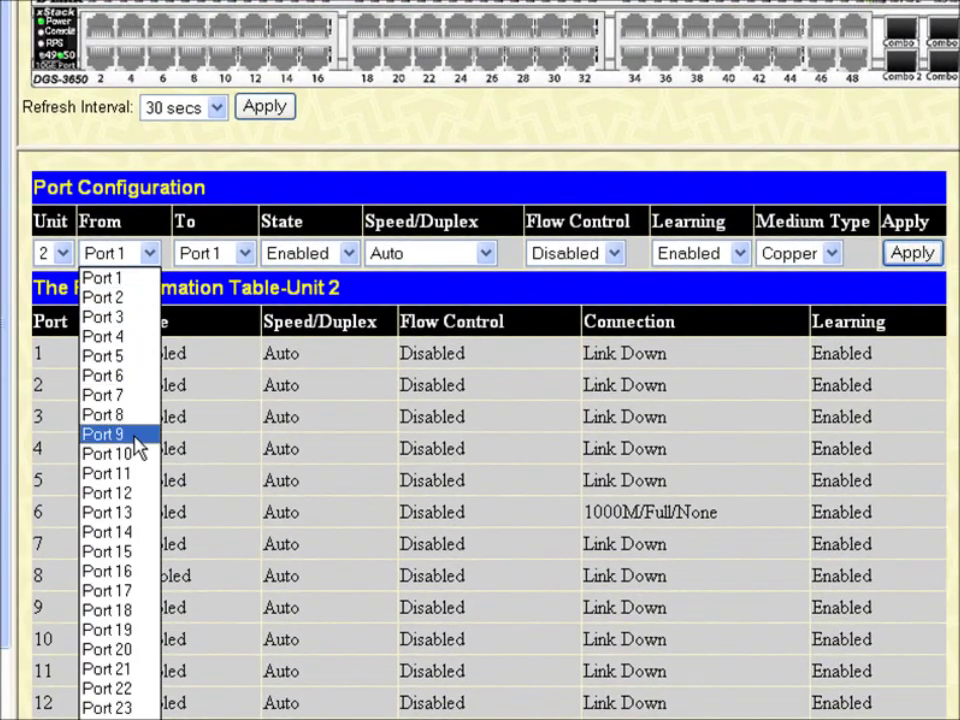
click(110, 532)
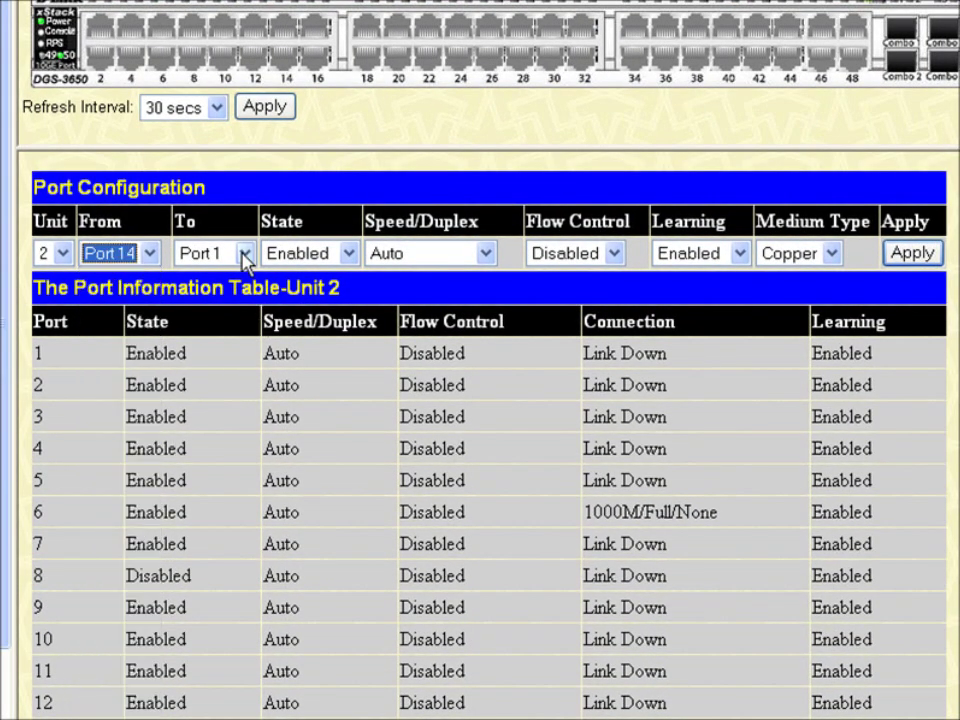
click(245, 256)
click(192, 531)
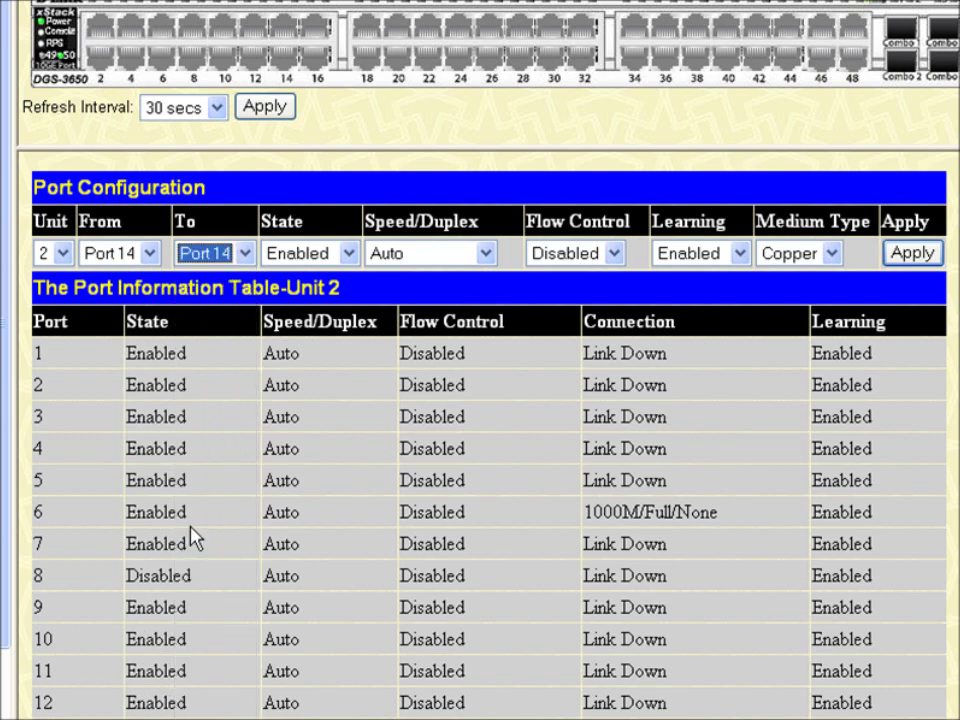
click(914, 252)
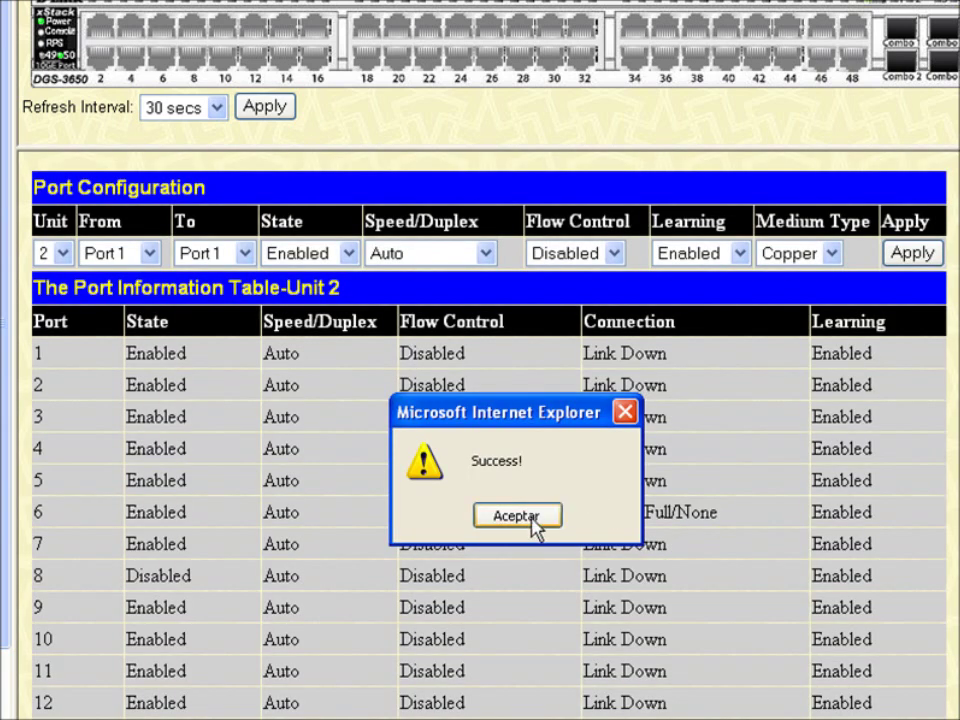
click(516, 516)
key(alt+Tab)
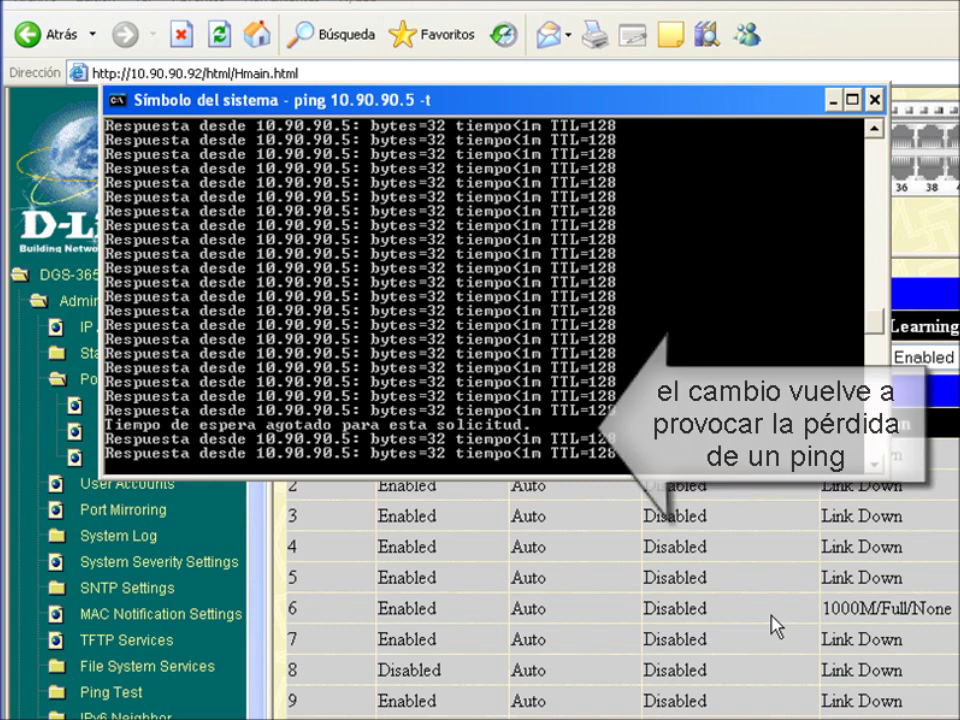
- Return to Internet Explorer and open the Port Description page from the Administration port configuration section
key(alt+Tab)
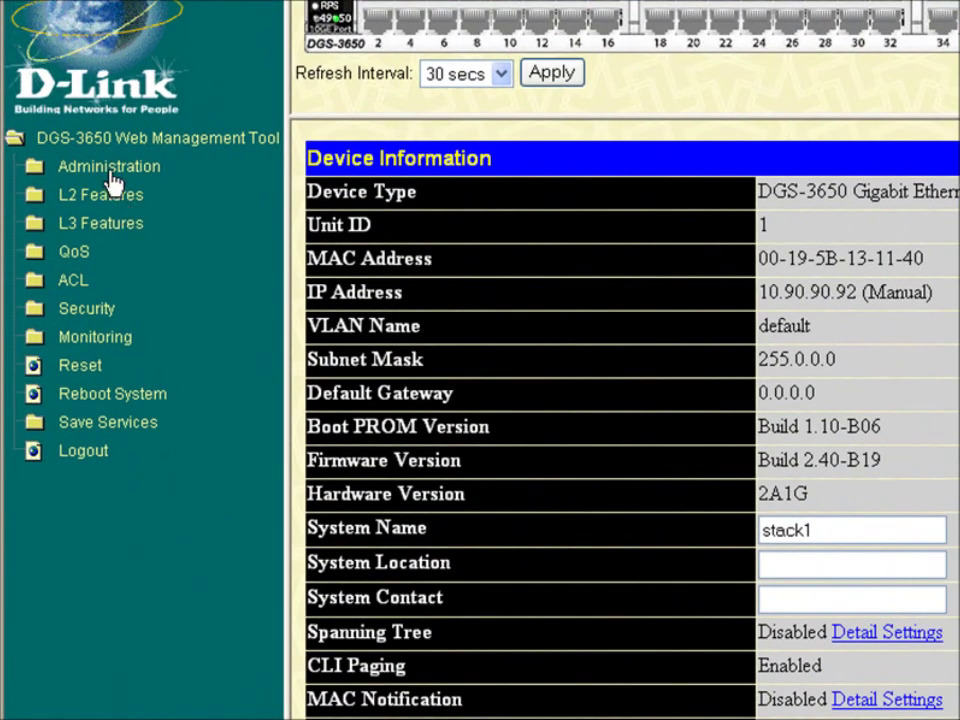
click(110, 170)
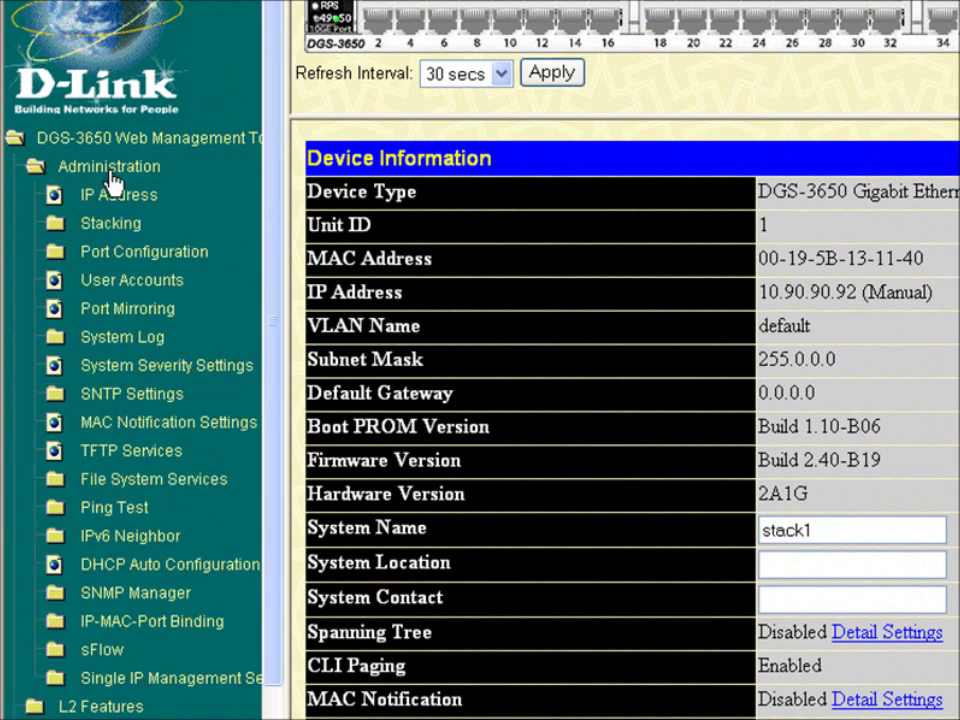
click(134, 256)
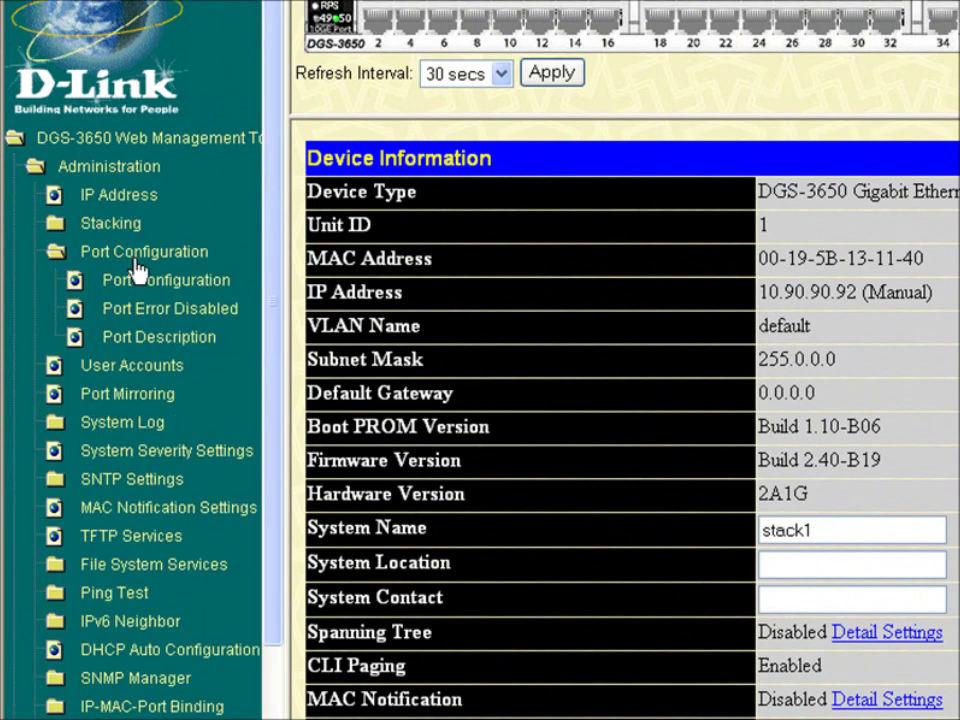
click(137, 338)
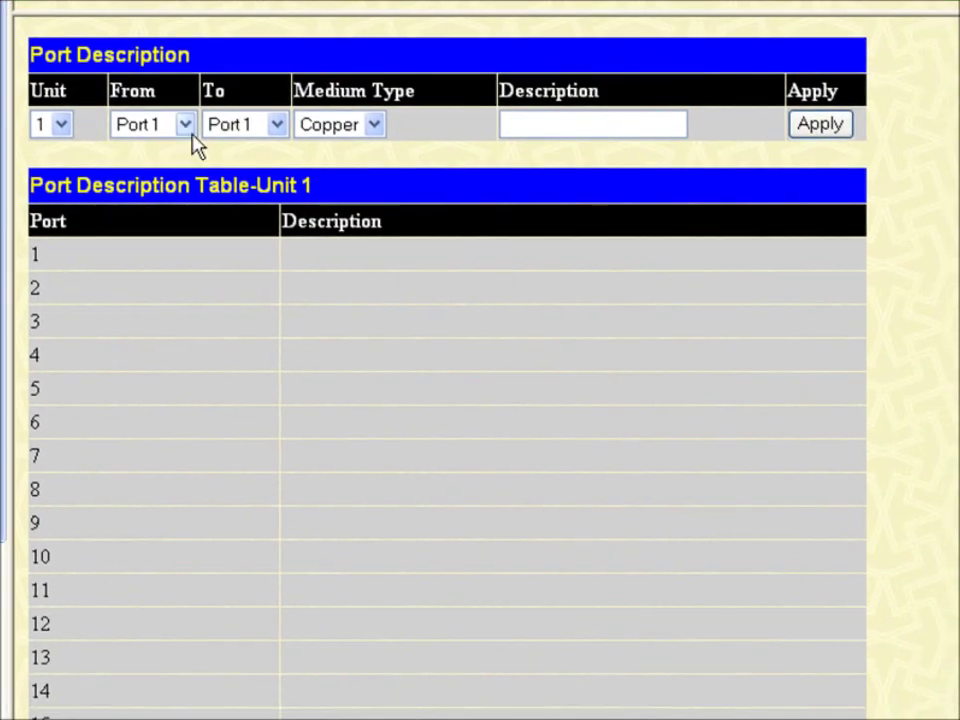
- Apply the description PC:10.90.90.5 to port 14 on unit 2 with the Copper medium type
click(122, 147)
click(58, 170)
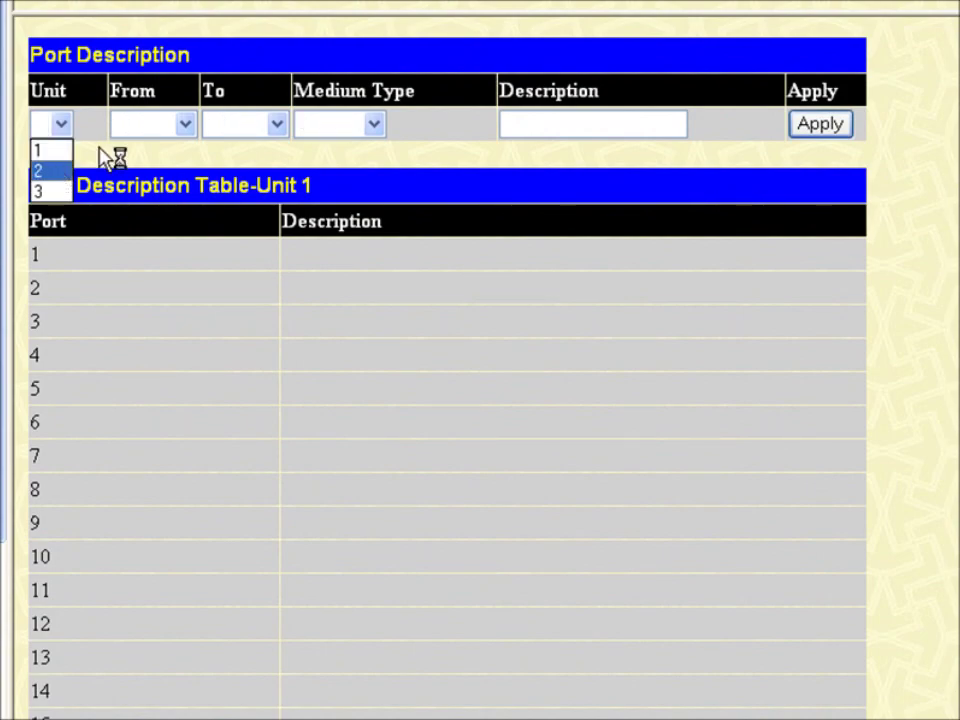
click(186, 124)
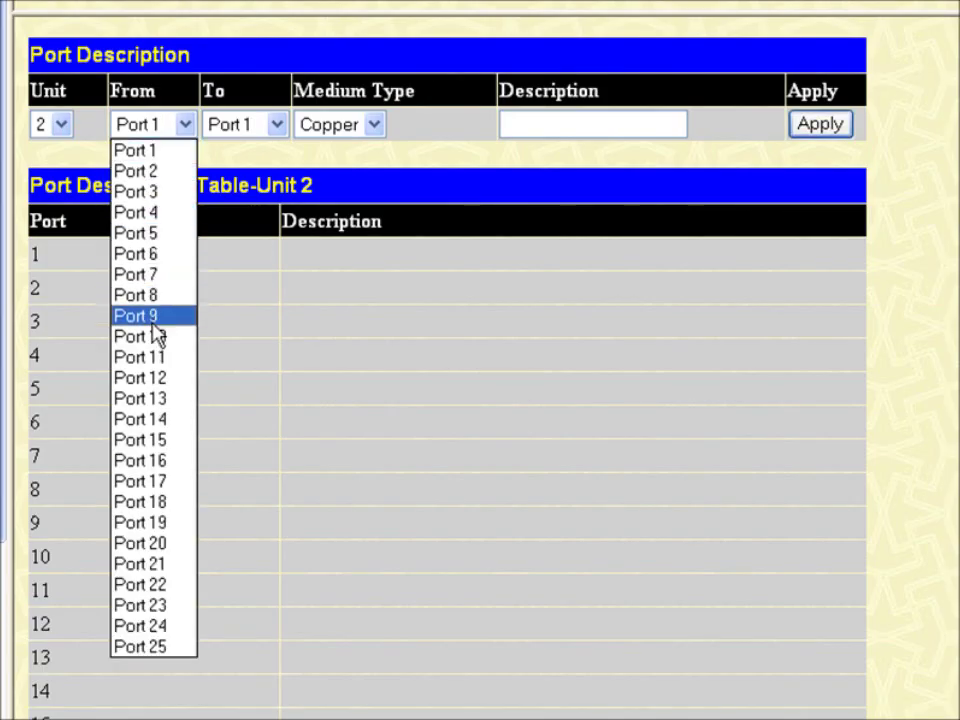
click(150, 421)
click(276, 124)
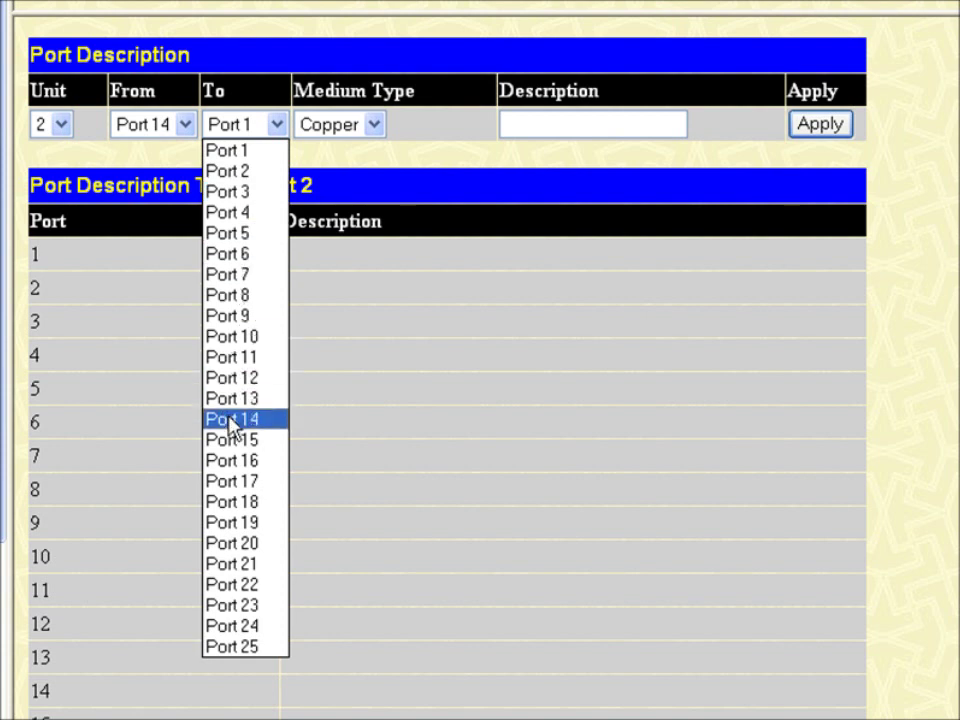
click(232, 421)
click(516, 123)
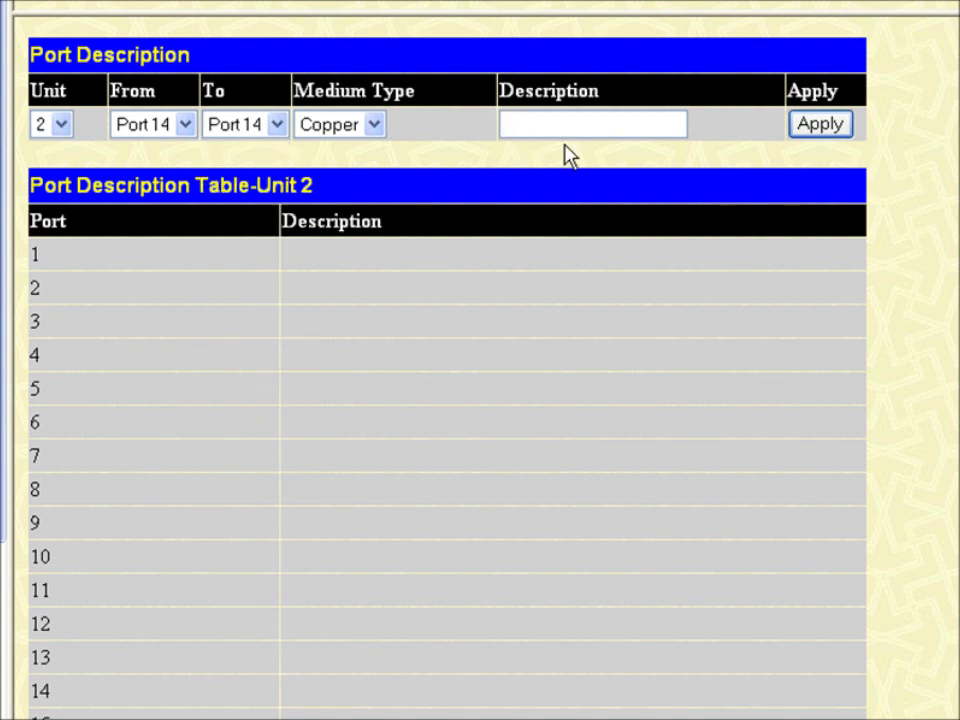
text(PC:10.90.900)
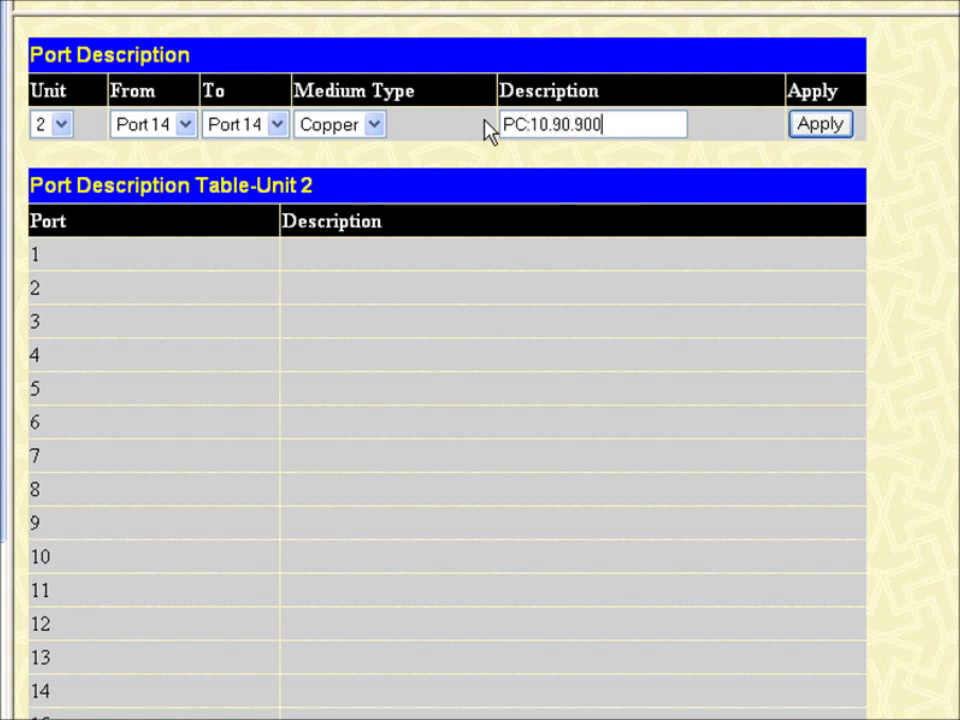
key(BackSpace)
text(.5)
click(826, 130)
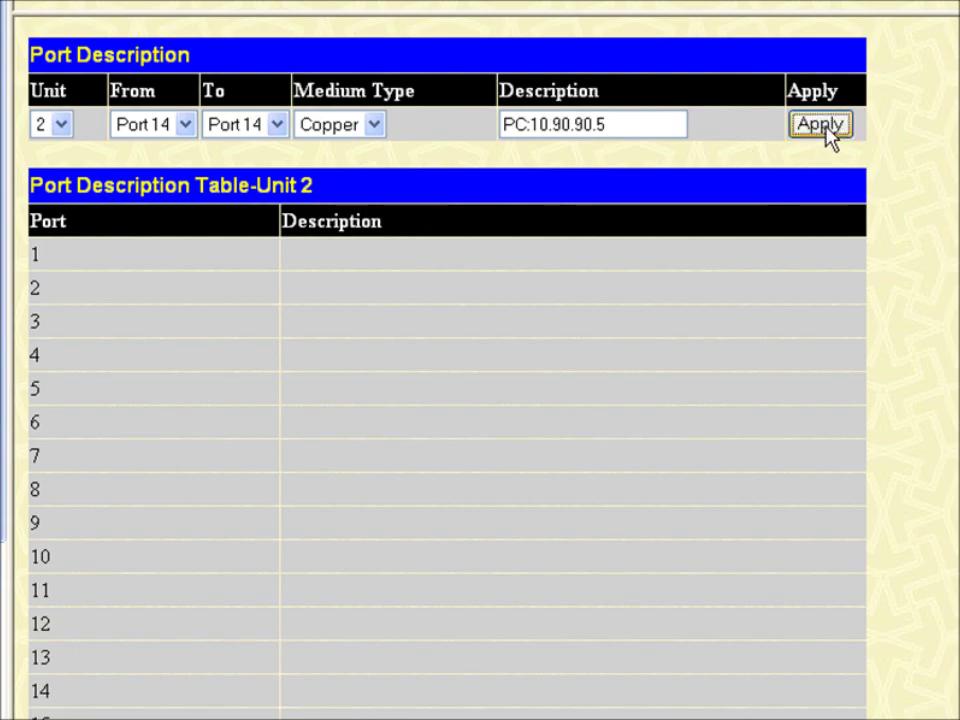
click(548, 403)
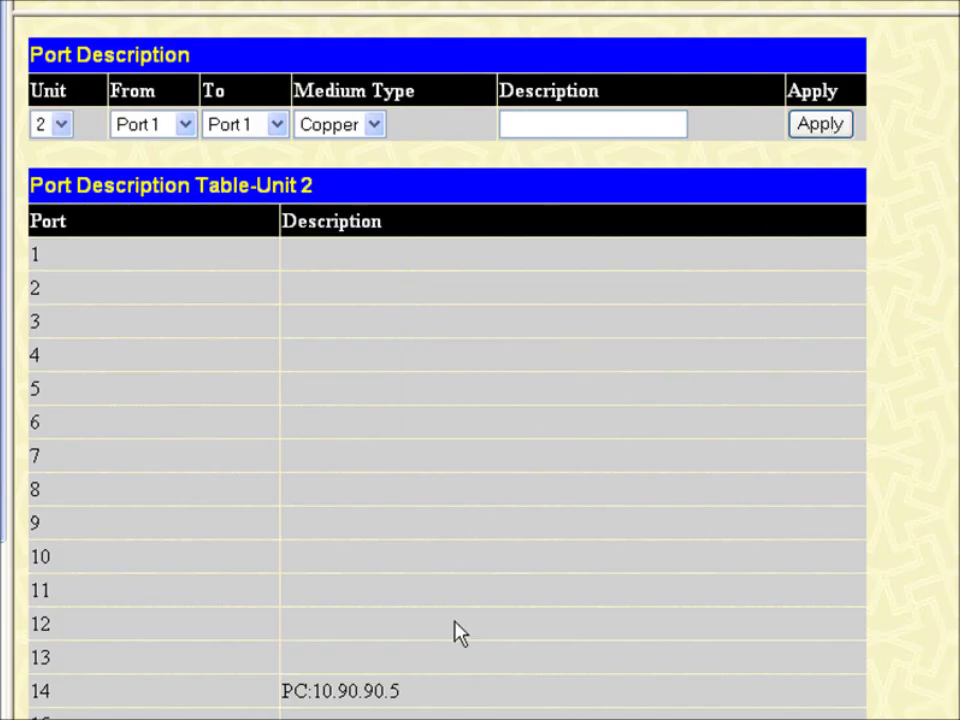
- Examine the port number and description recorded for port 14 in the unit 2 table
drag(437, 688, 285, 697)
click(336, 694)
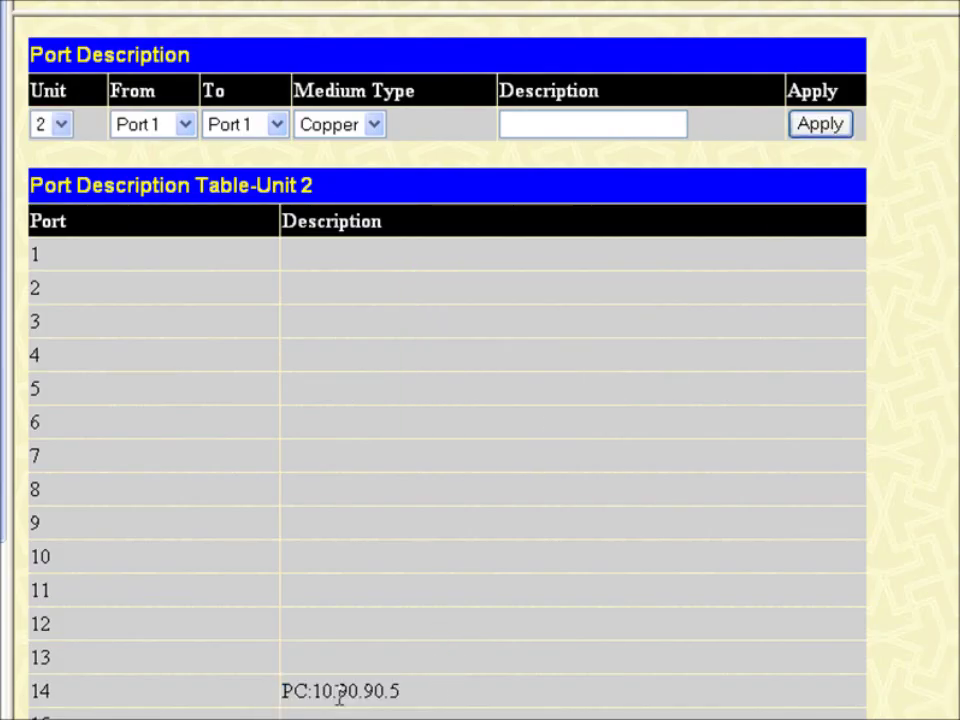
drag(92, 706, 33, 703)
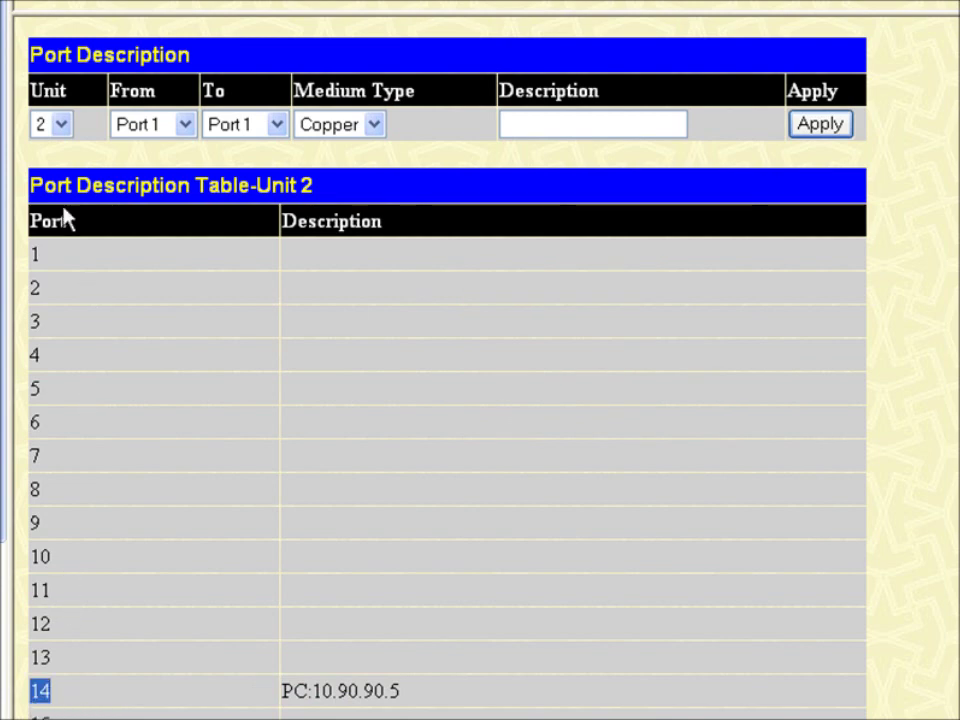
click(61, 124)
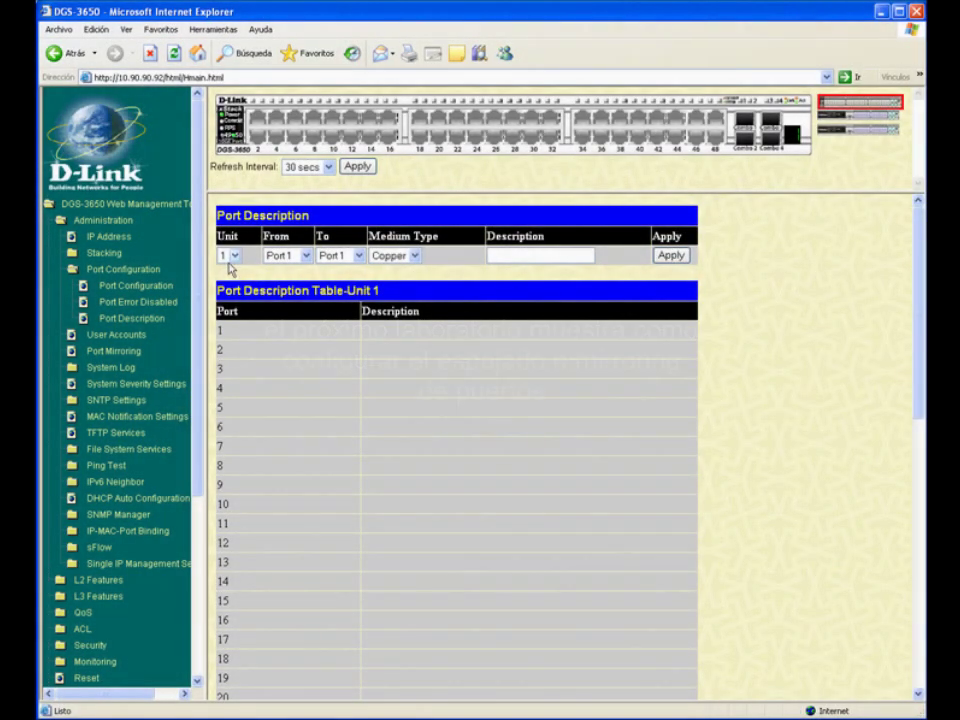
- Select unit 2 on the Port Description page and display that unit's front panel
click(235, 256)
click(223, 281)
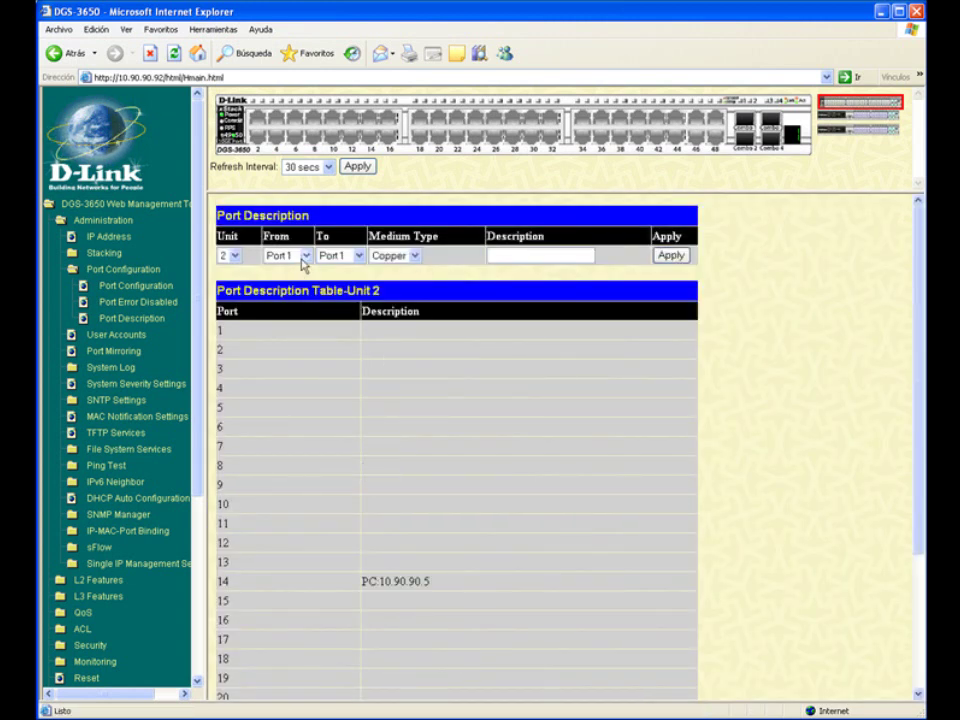
click(862, 118)
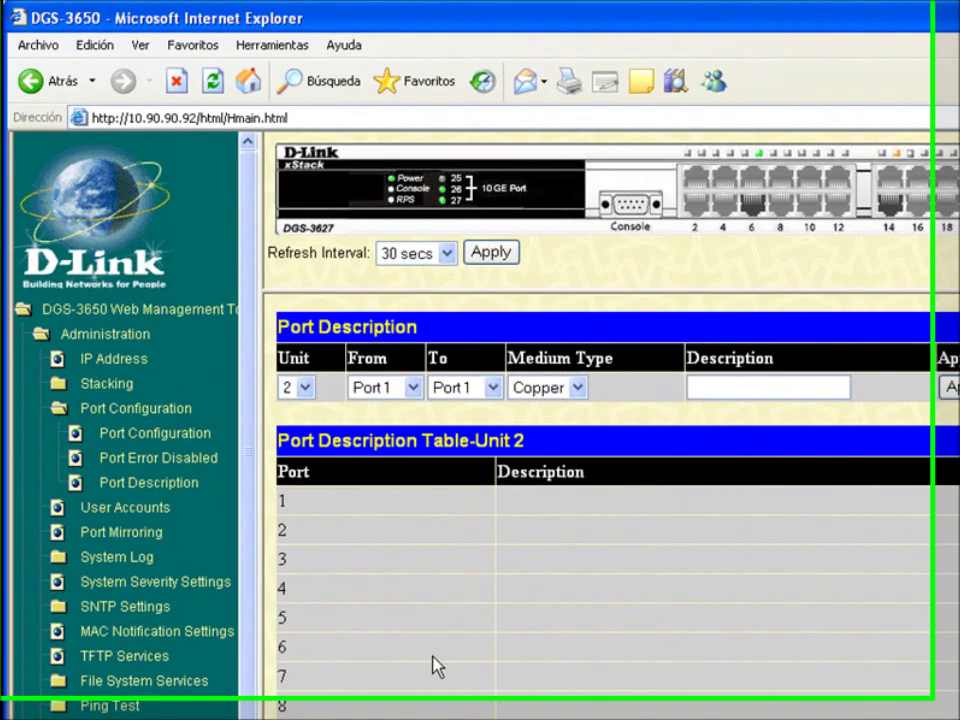
- Apply the description PC_de_gestion to port 6 on unit 2 with the Copper medium type
click(412, 387)
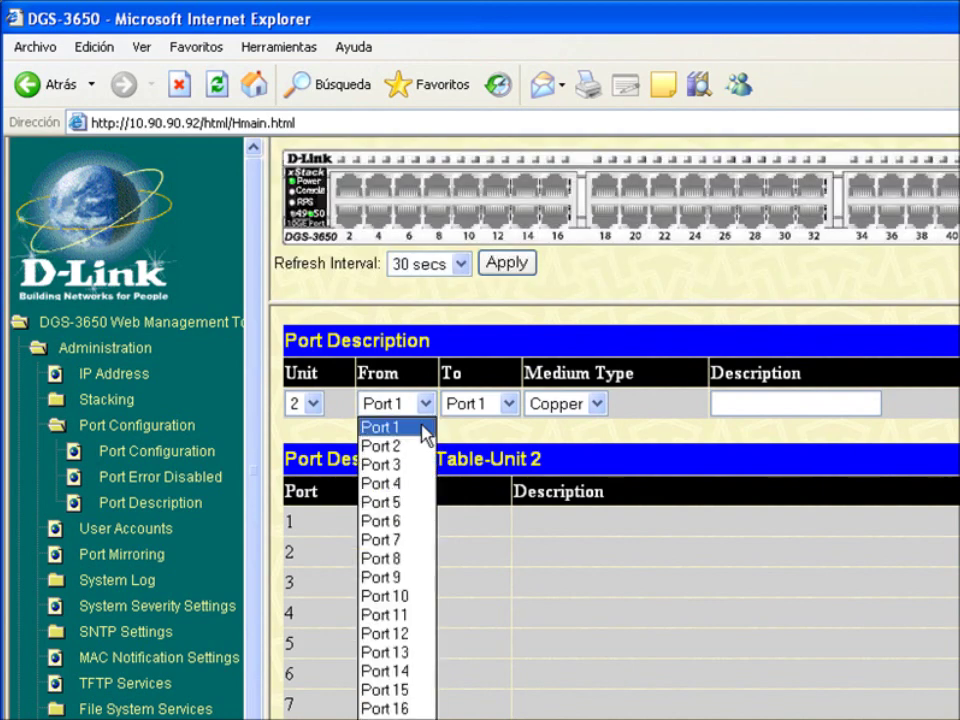
click(396, 523)
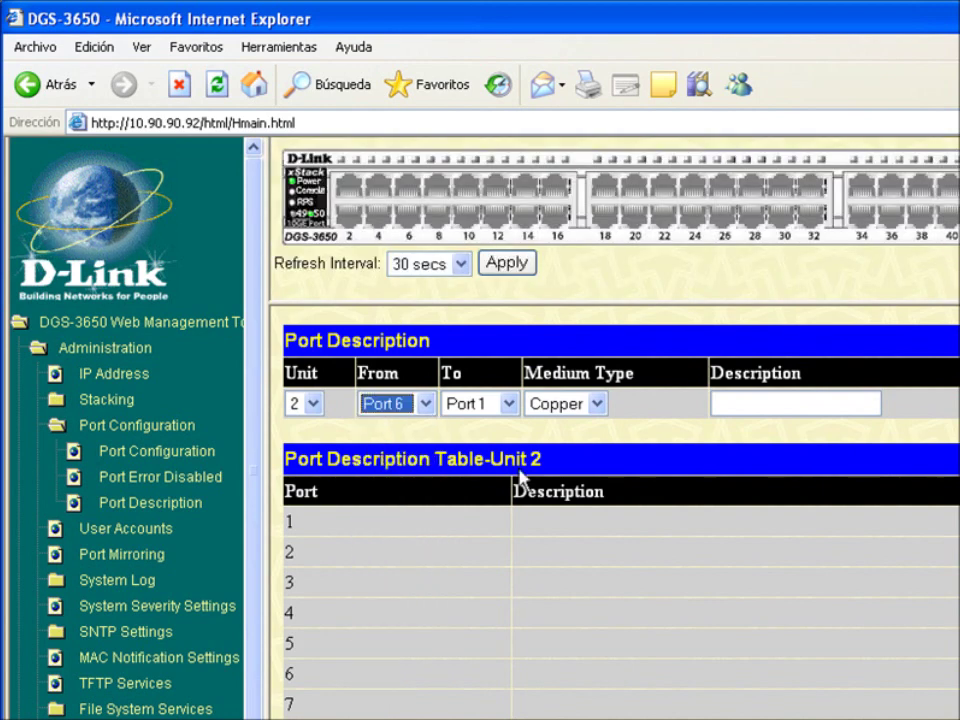
click(509, 405)
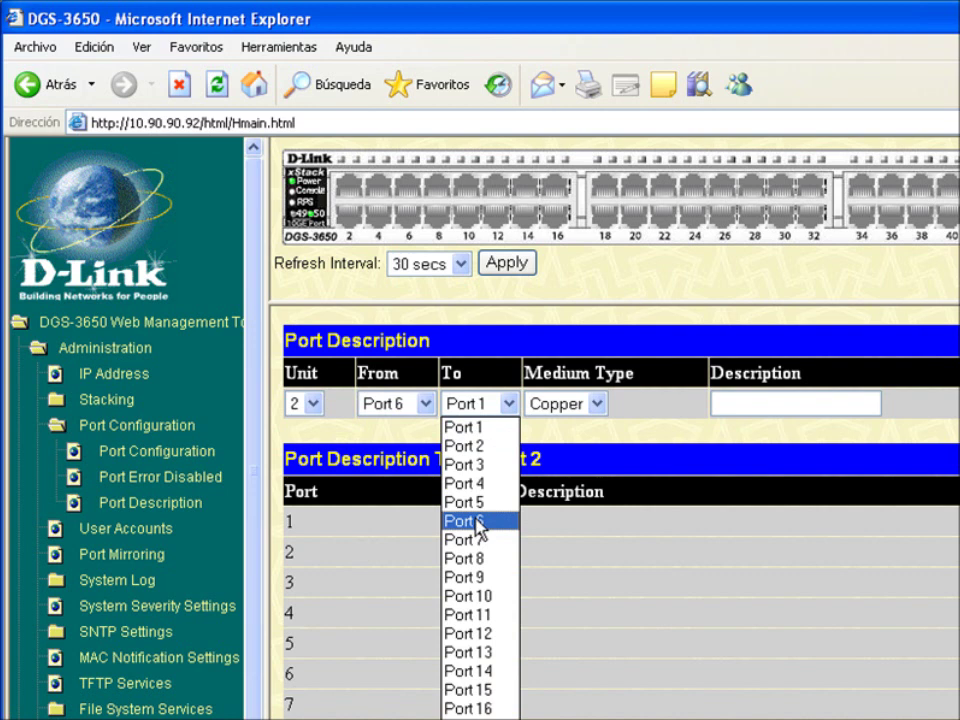
click(478, 521)
click(806, 406)
text(PC_de_gestion)
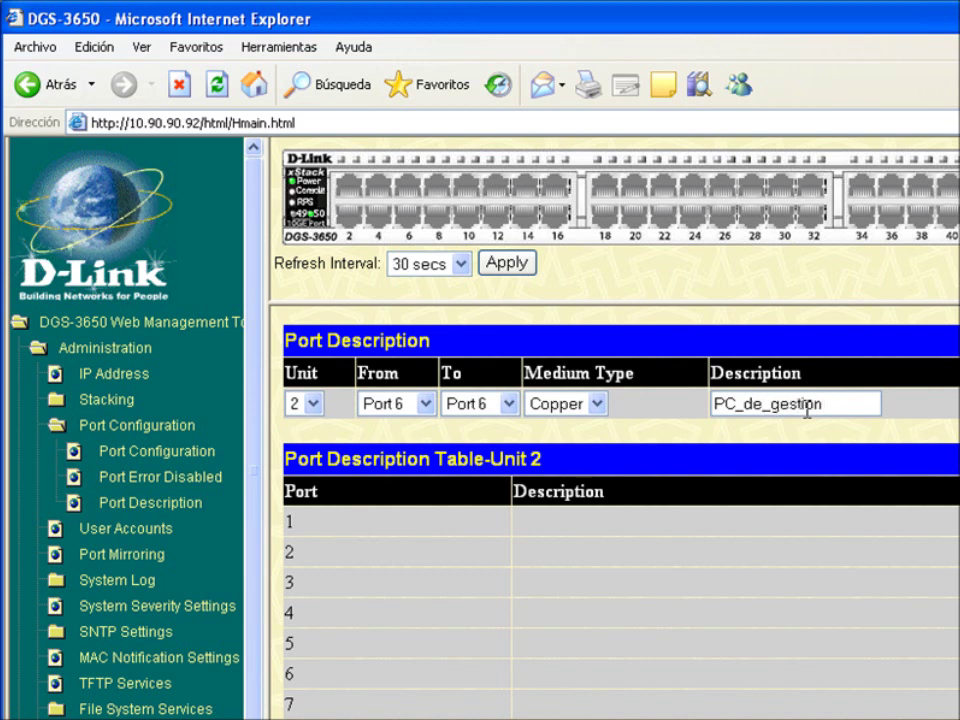
click(955, 404)
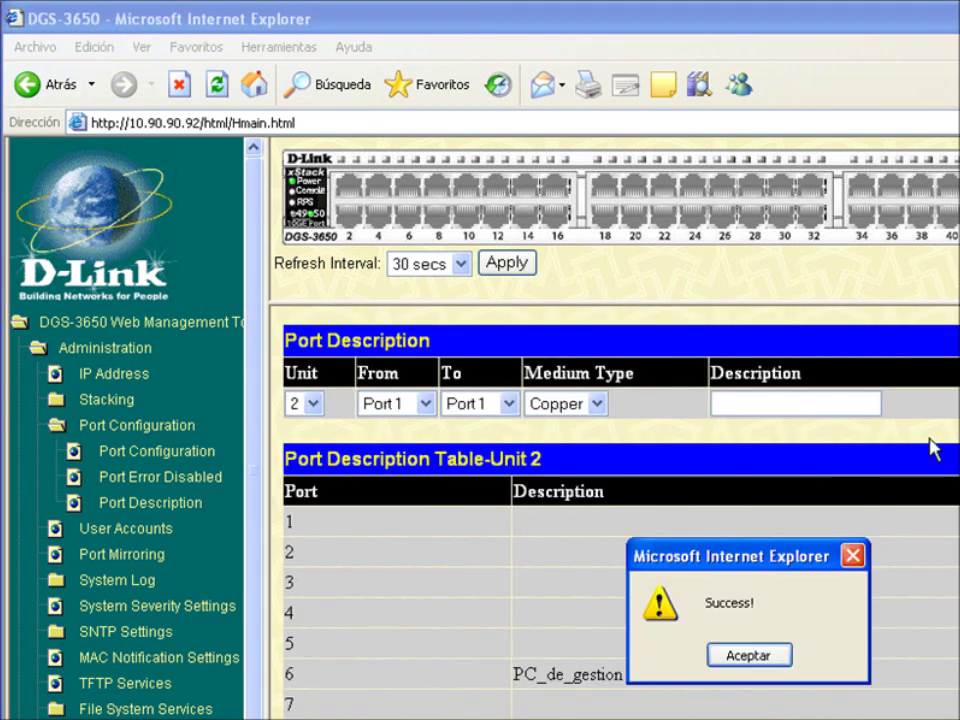
click(762, 657)
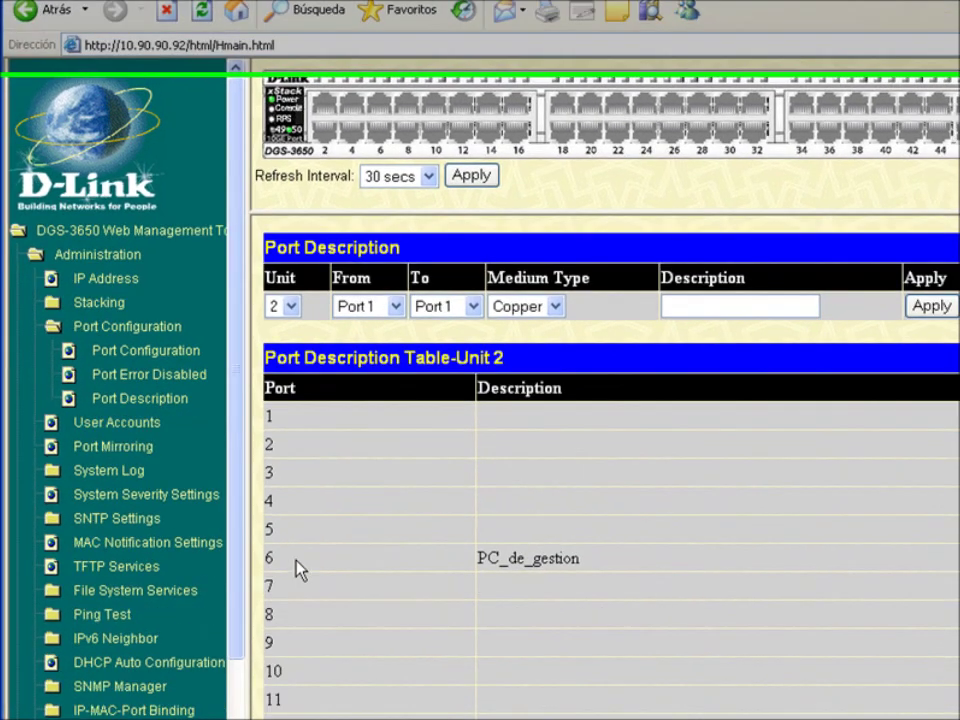
- Examine the entries for ports 6 and 14 and their descriptions in the unit 2 Port Description table
drag(286, 458, 274, 684)
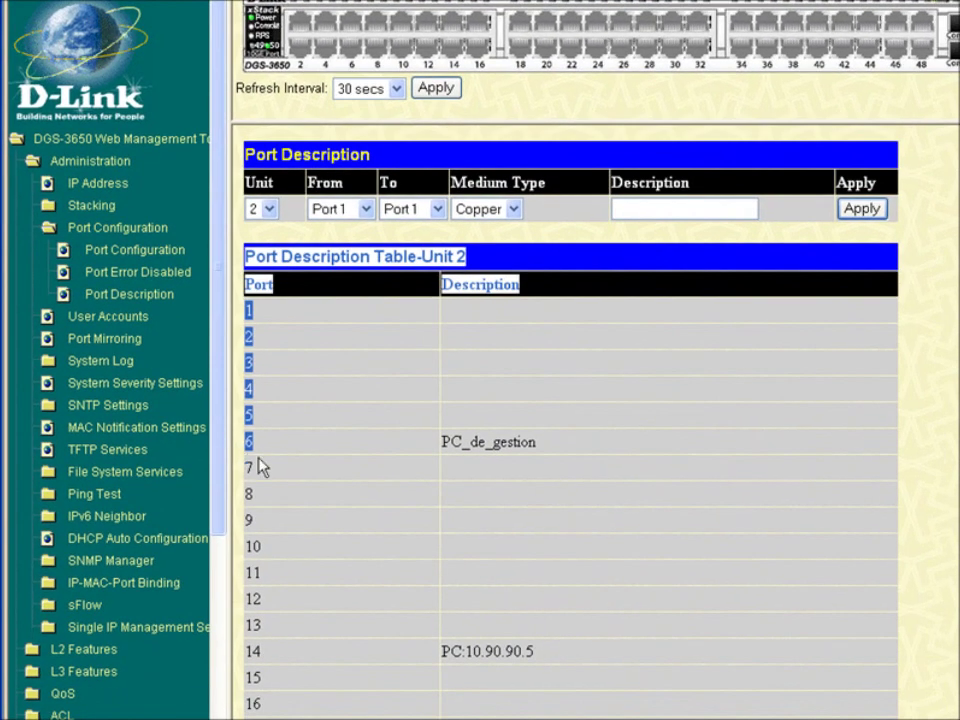
double_click(261, 452)
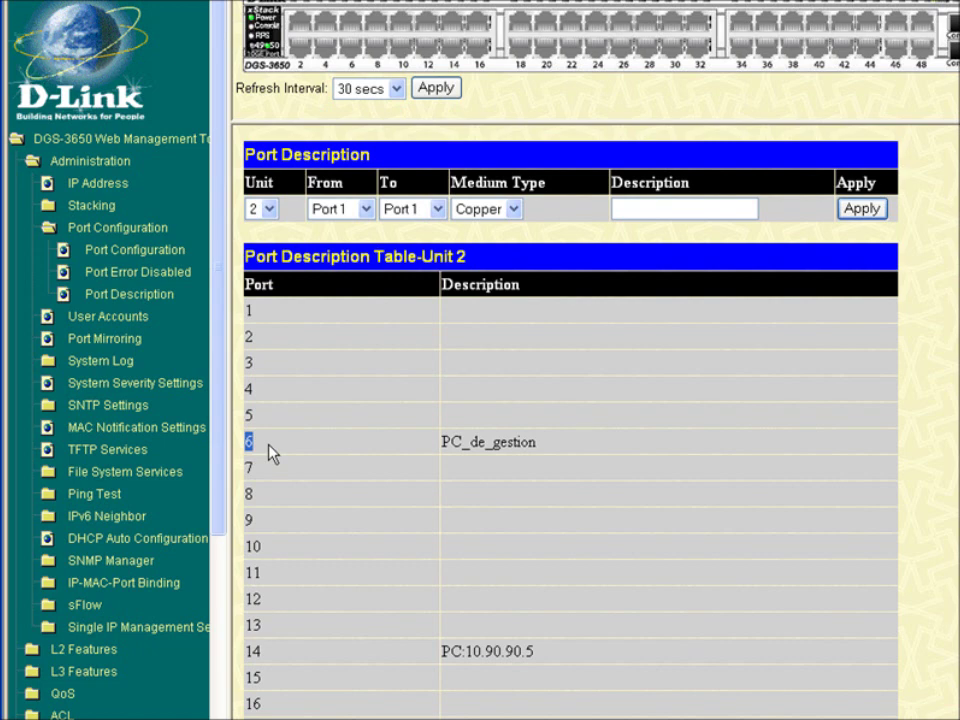
click(268, 209)
click(258, 240)
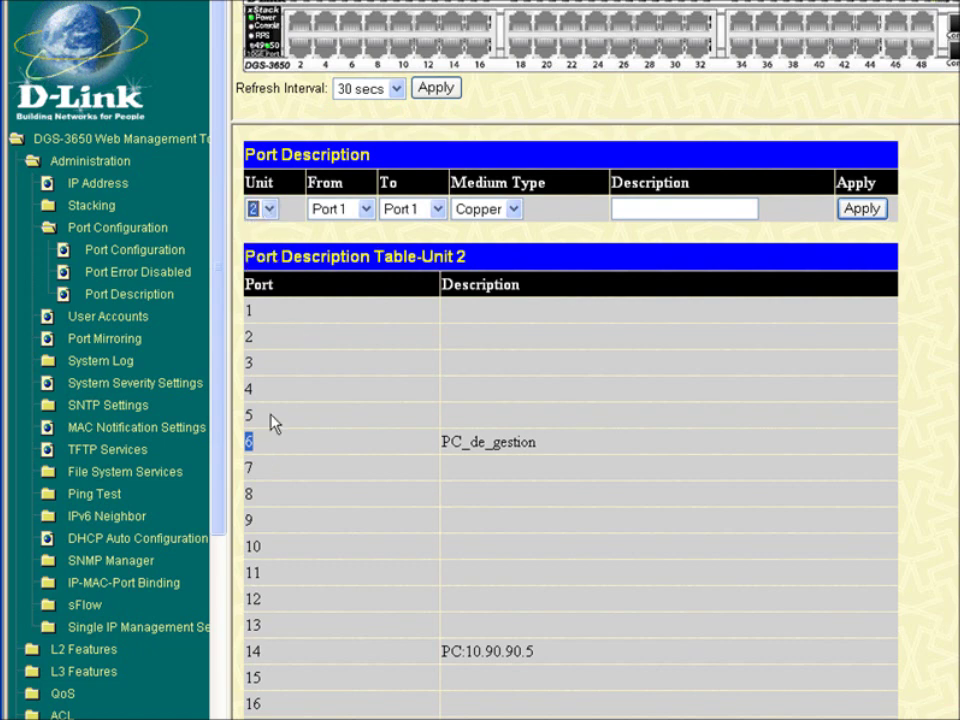
double_click(262, 657)
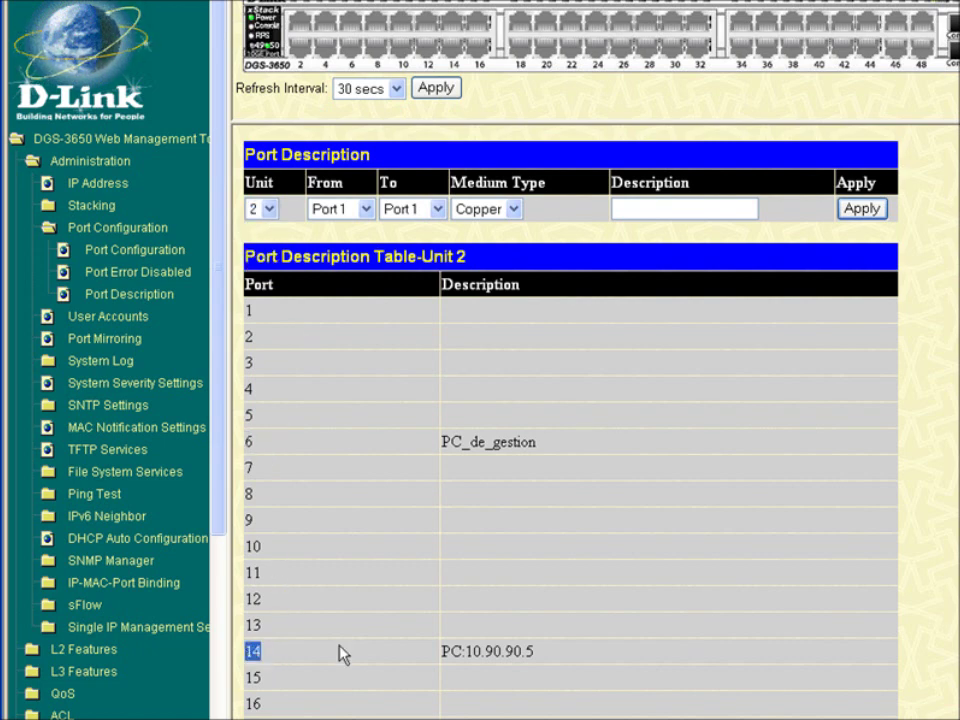
drag(547, 658, 510, 660)
click(566, 660)
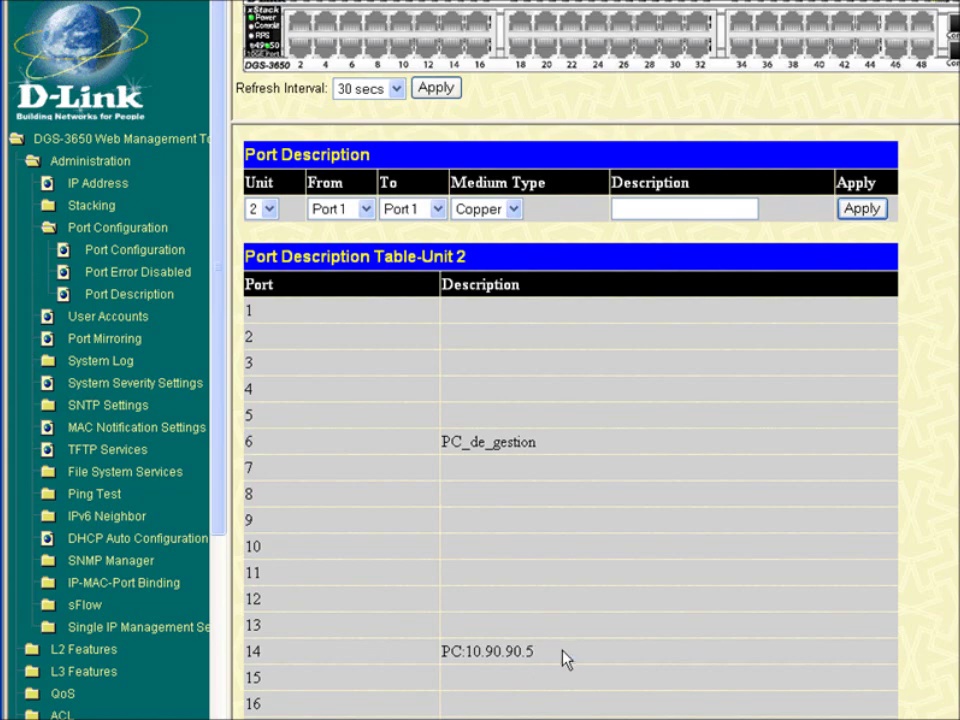
- Open the Port Mirroring settings and set the mirroring target to unit 2, Port 6
click(122, 345)
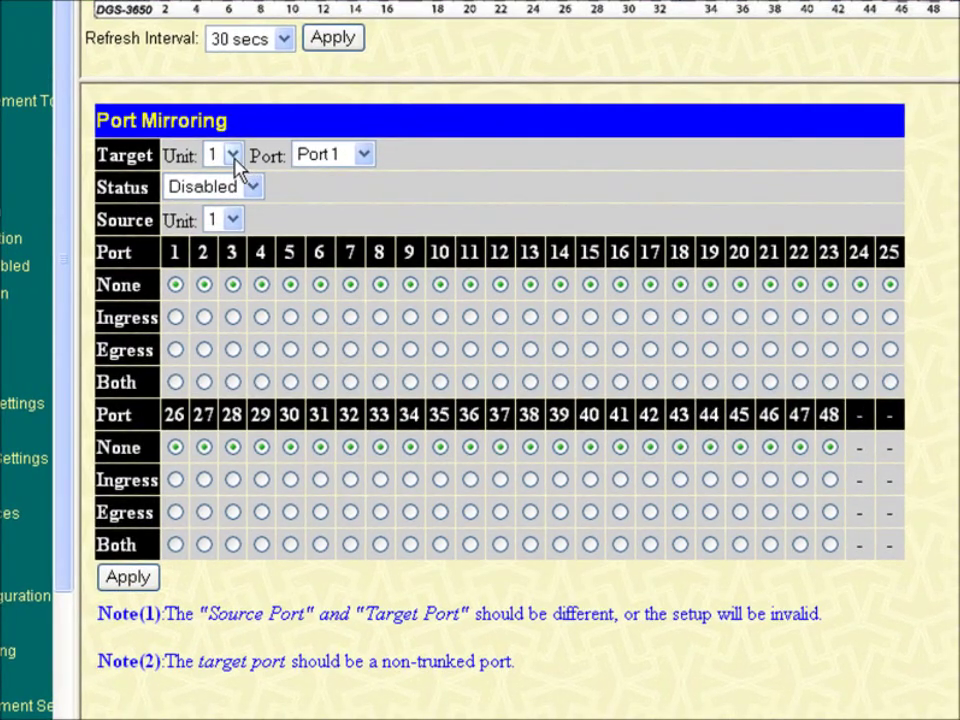
click(327, 175)
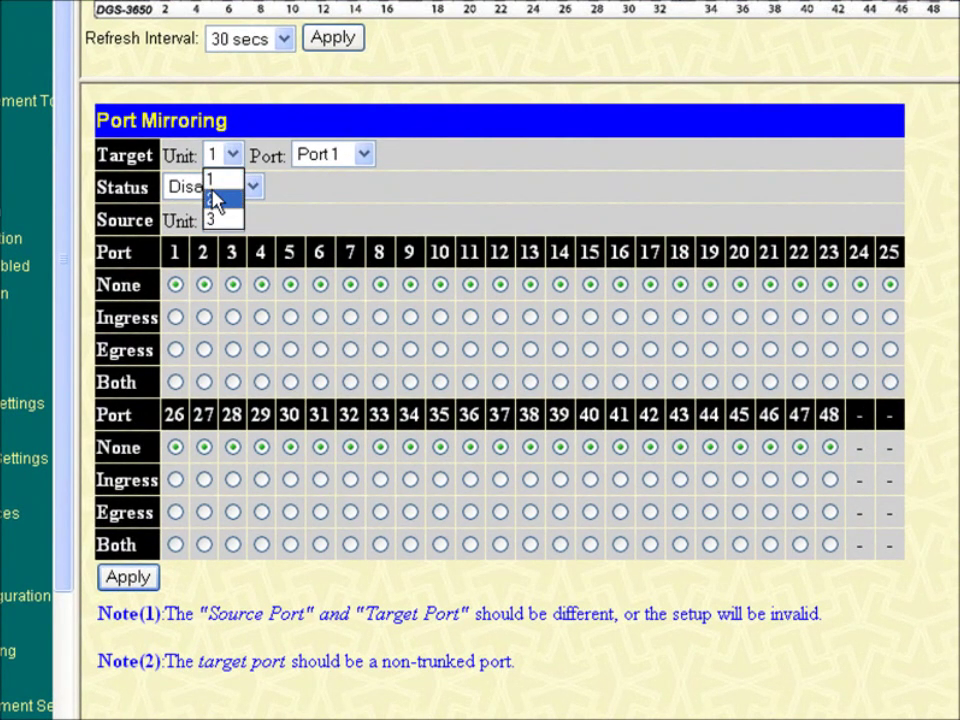
click(214, 200)
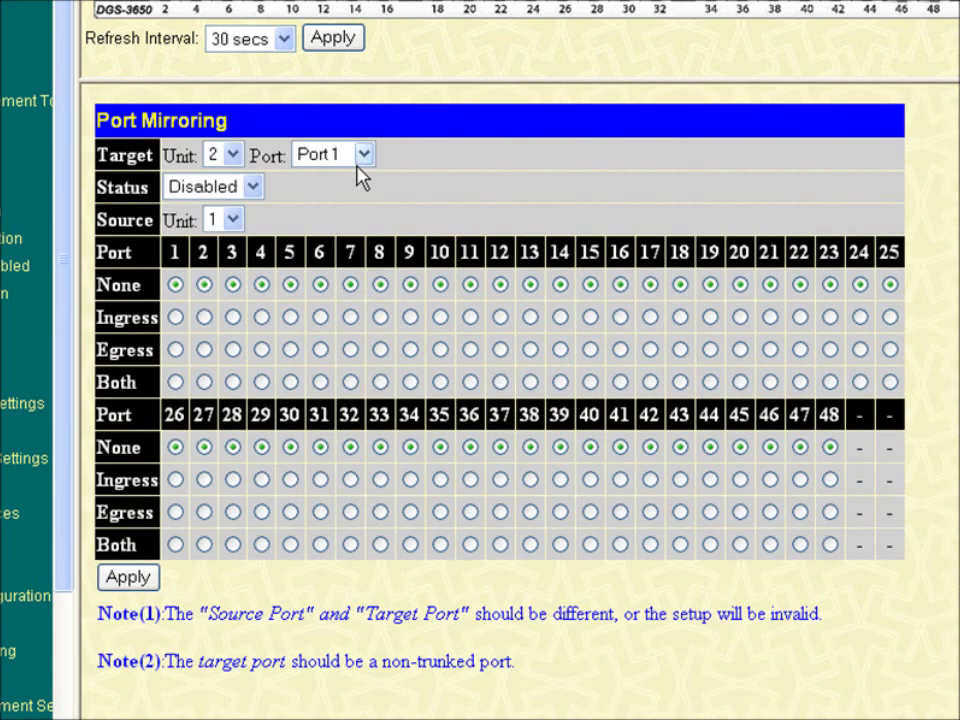
click(362, 155)
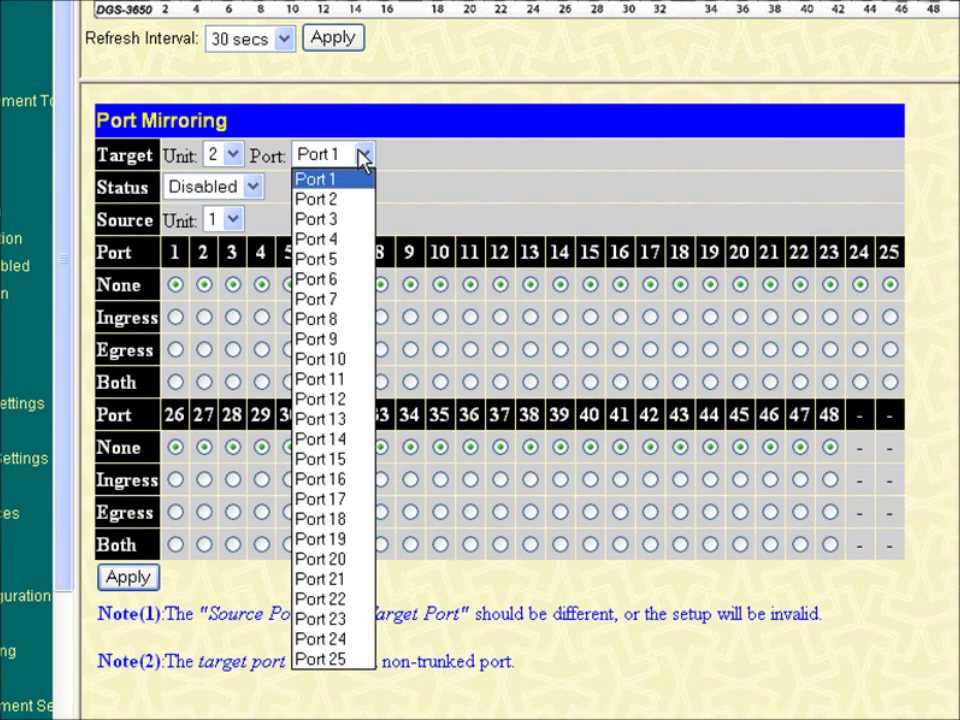
click(344, 280)
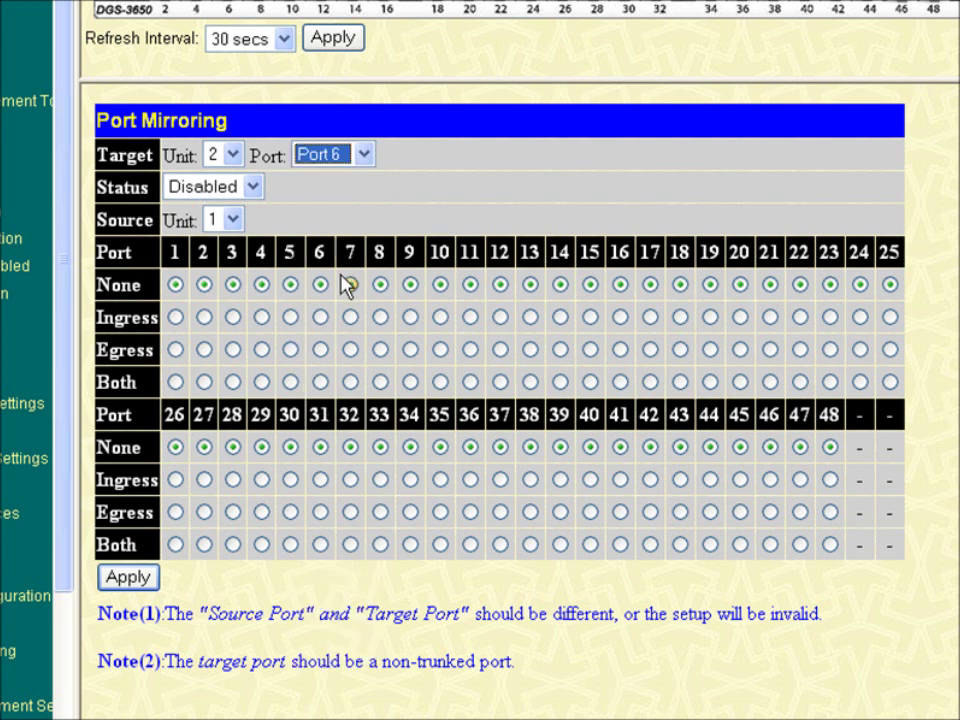
- Set unit 2 port 14 as the mirroring source for Both directions, set the status to Enabled and apply
click(232, 219)
click(213, 265)
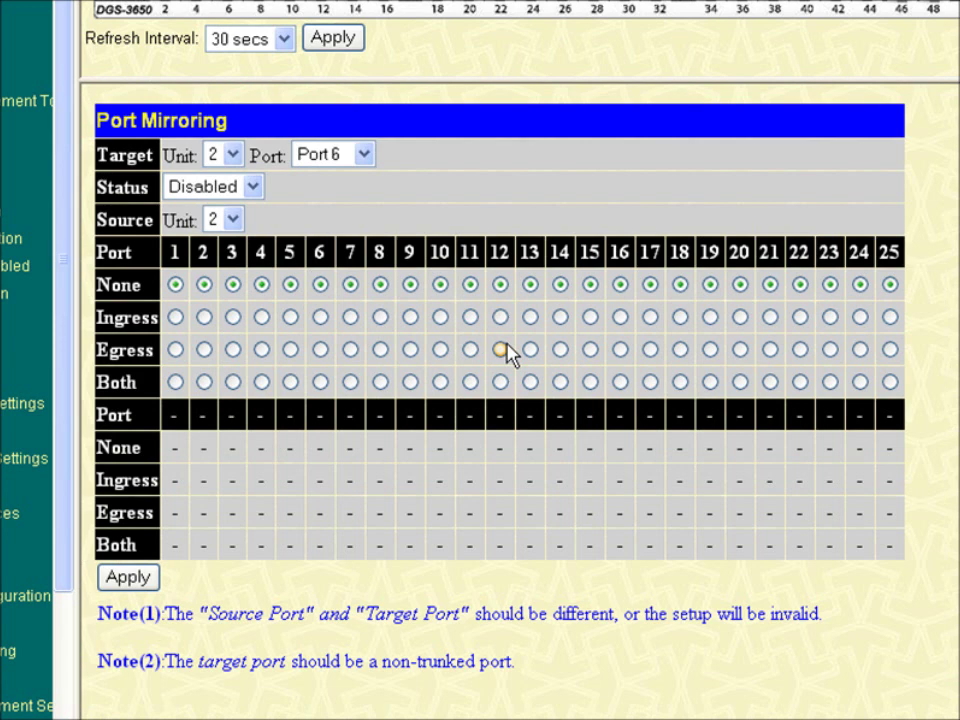
click(560, 382)
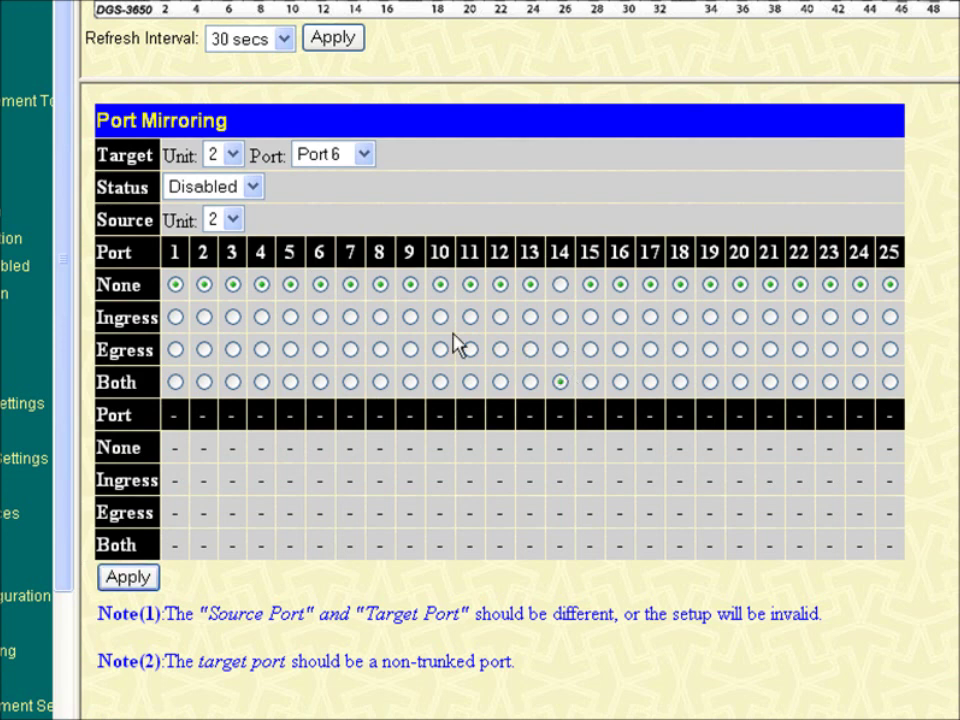
click(254, 187)
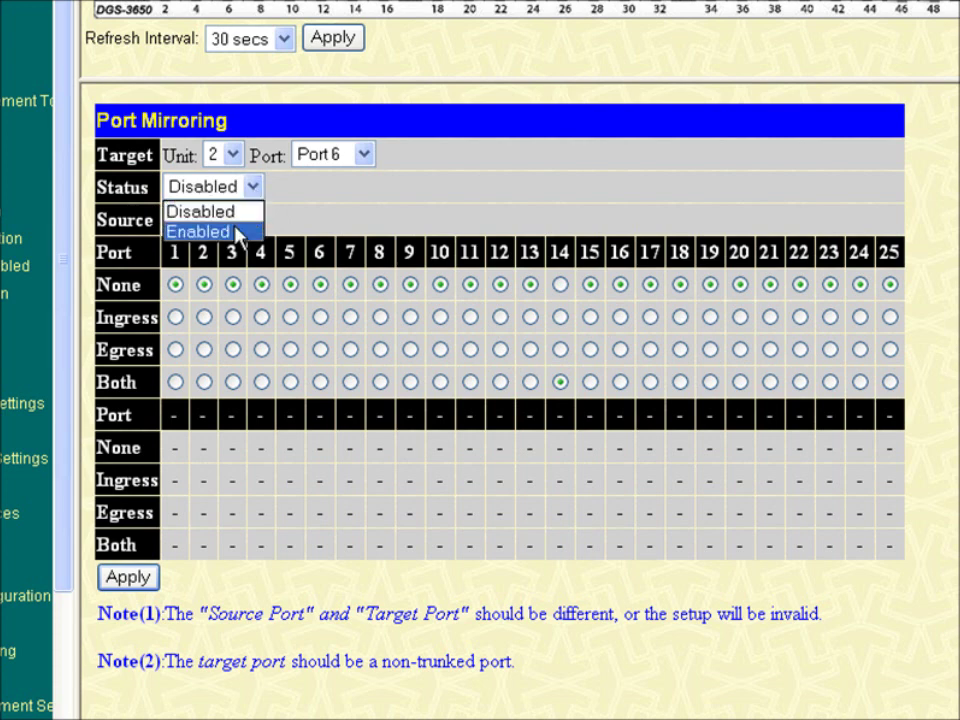
click(239, 232)
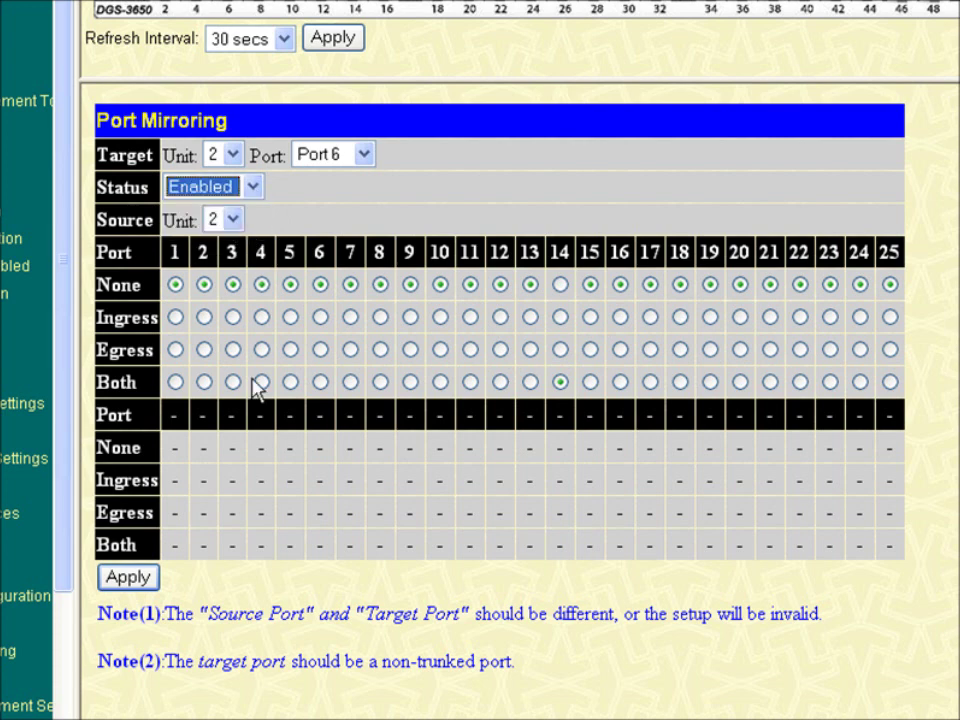
click(146, 576)
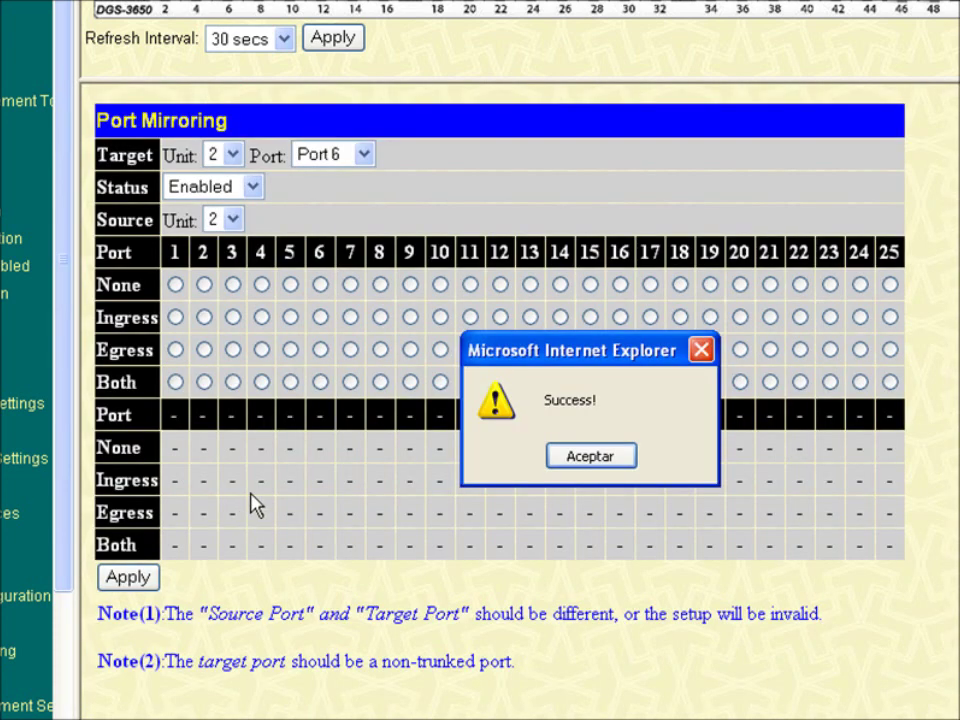
click(575, 458)
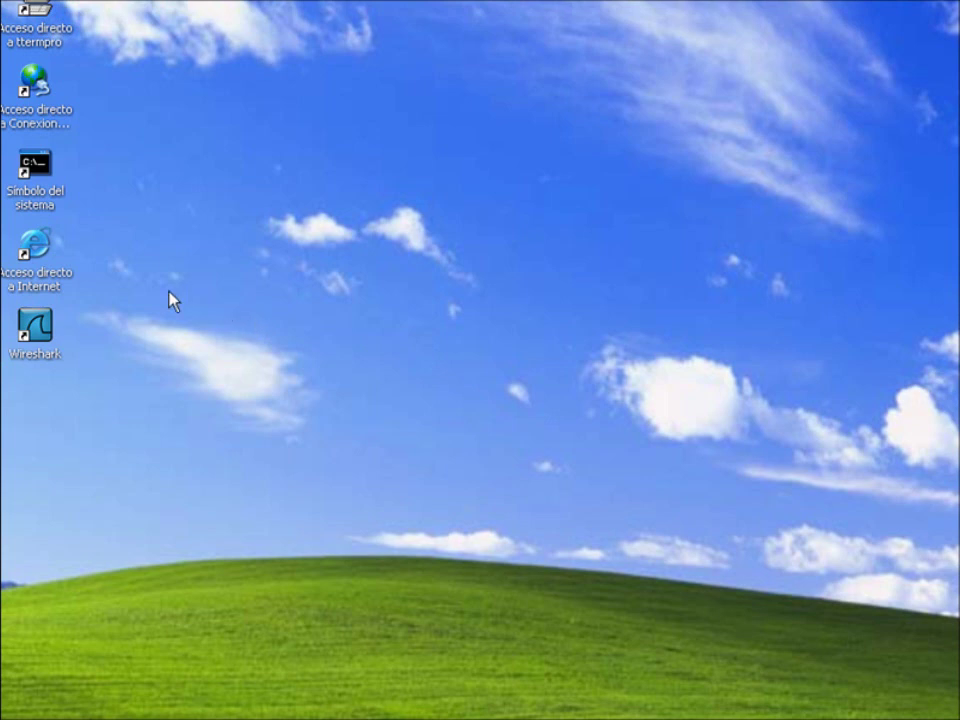
- Launch Wireshark and start a packet capture on the Broadcom NetXtreme Gigabit Ethernet interface
double_click(50, 335)
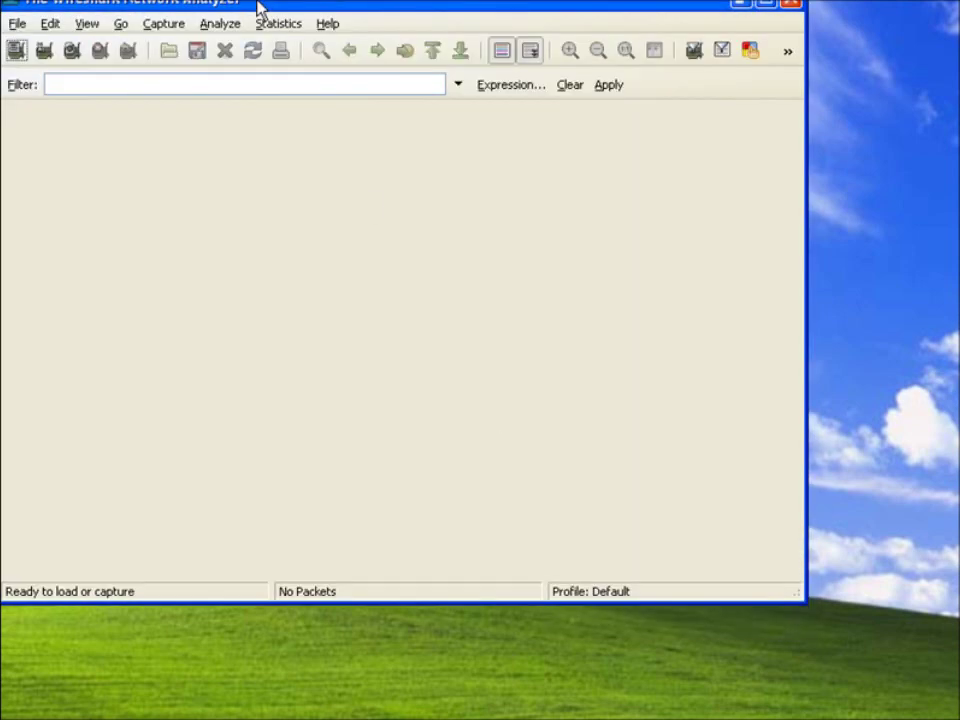
drag(258, 6, 387, 83)
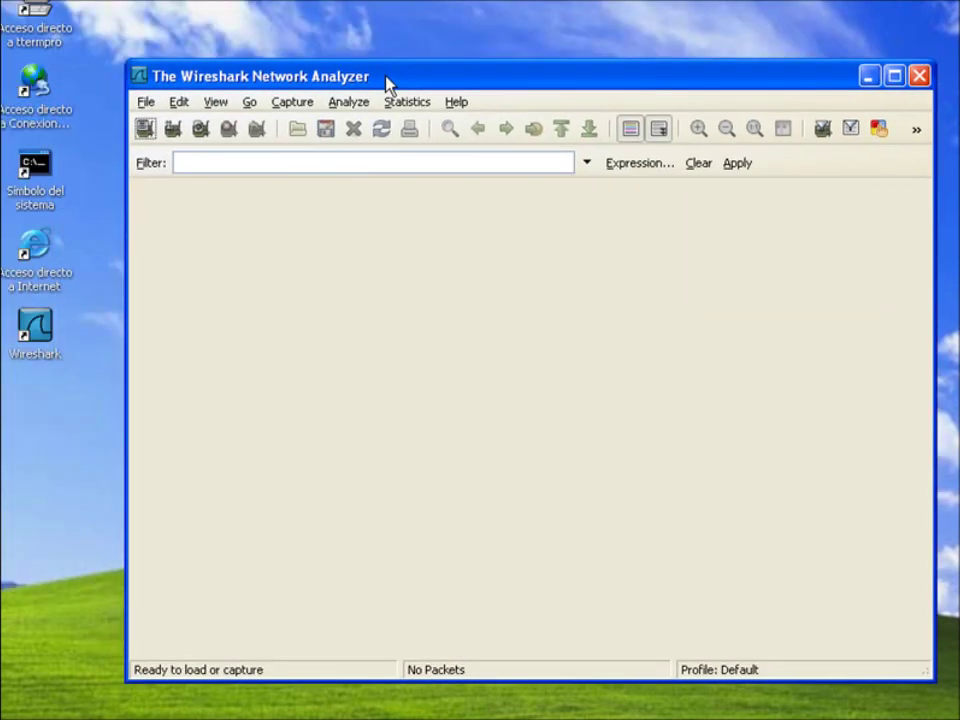
click(147, 130)
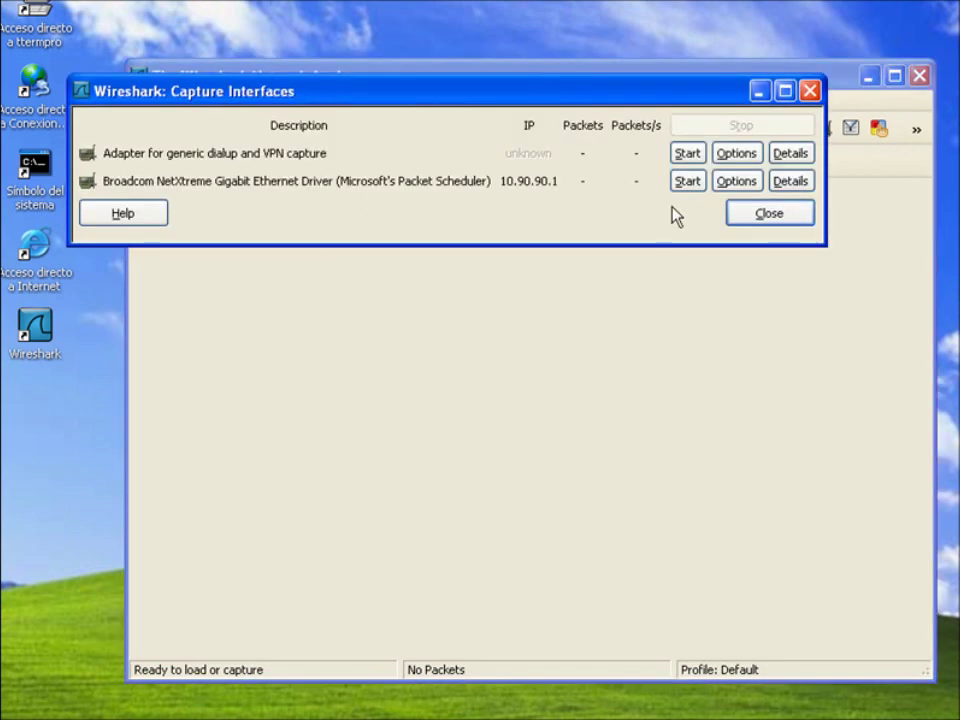
click(688, 182)
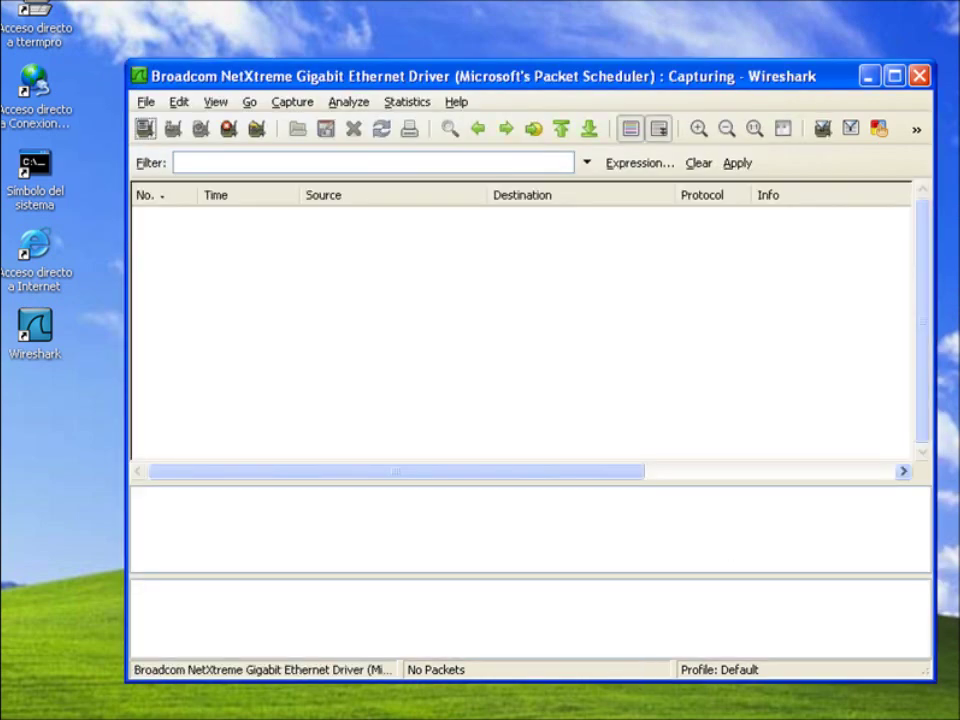
- Return to the switch's web interface in the browser and start an IPv4 Ping Test to 10.90.90.5 with infinite repeats
key(alt+Tab)
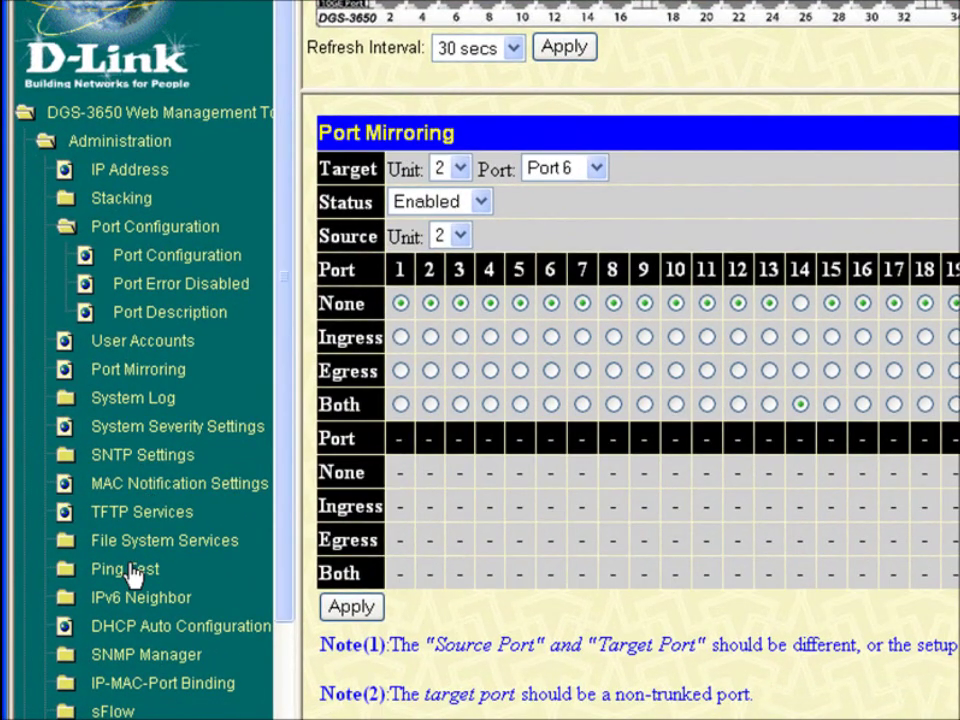
click(133, 574)
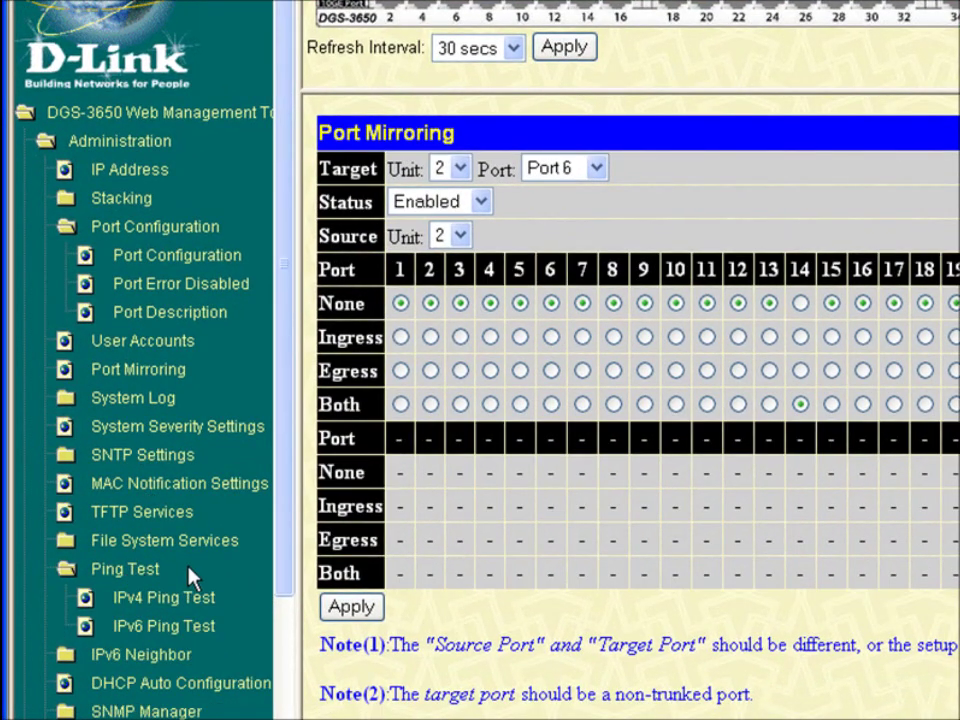
click(220, 591)
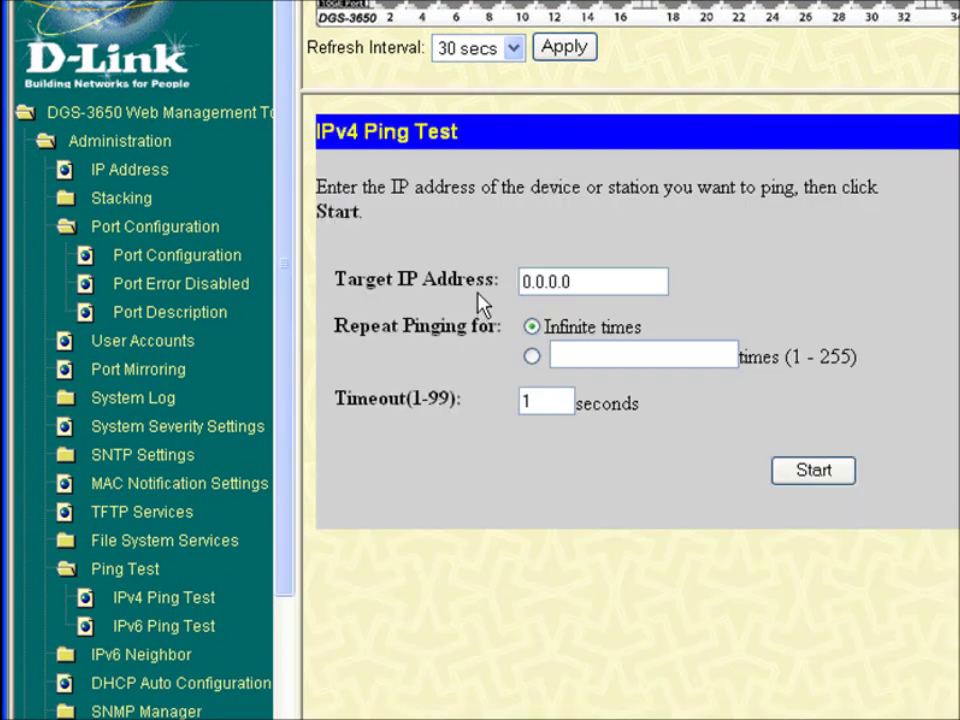
drag(583, 281, 503, 287)
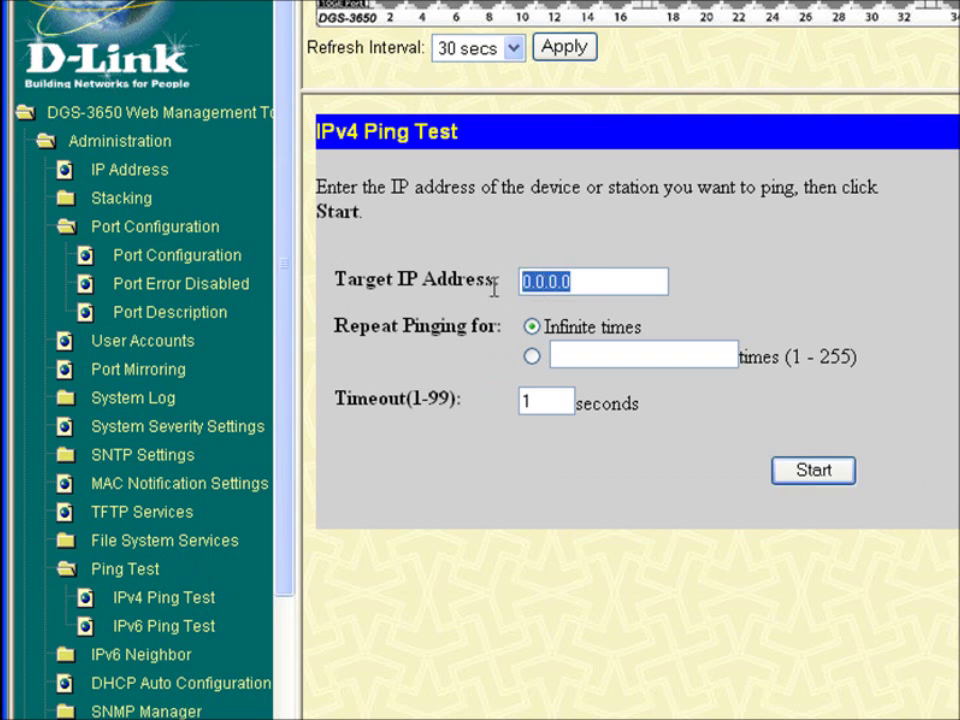
text(10.90.90.5)
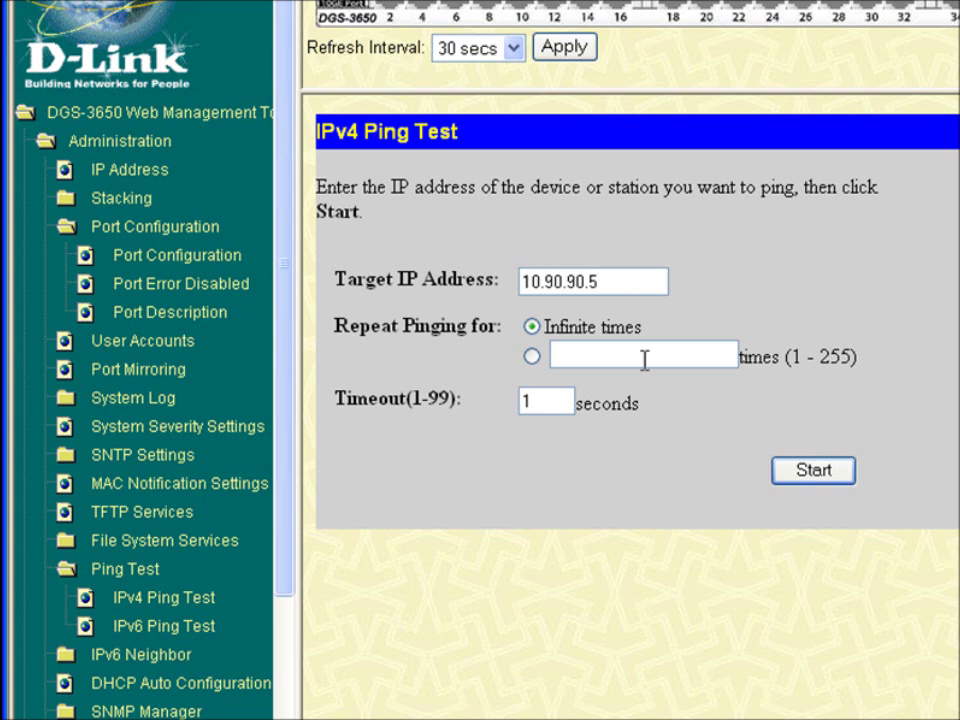
click(792, 482)
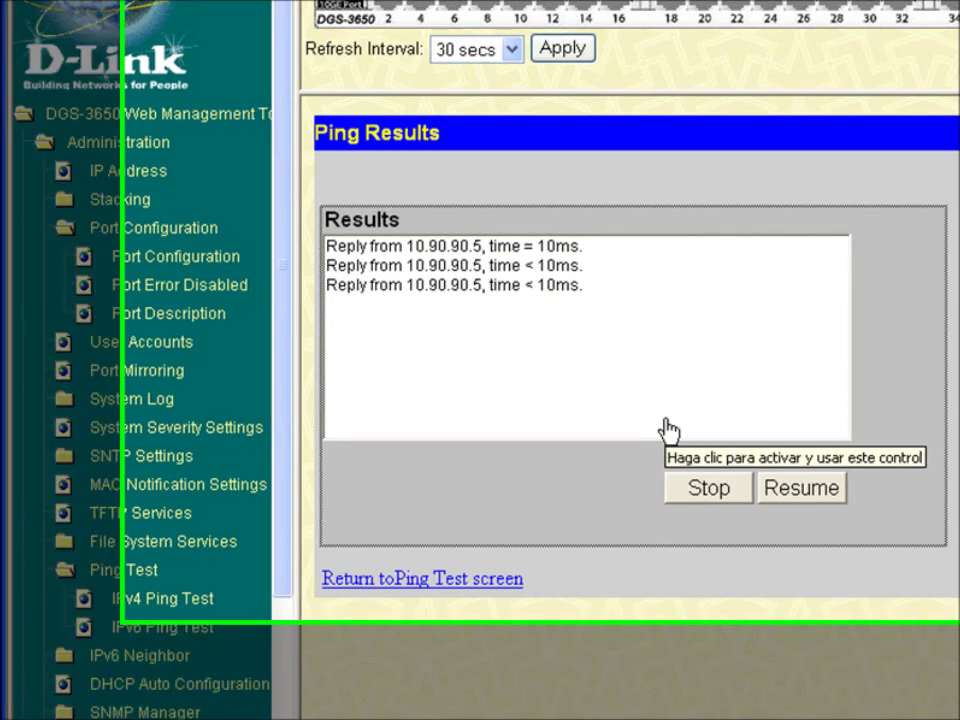
- Switch to Wireshark, stop the running capture and filter the captured packets by icmp
key(alt+Tab)
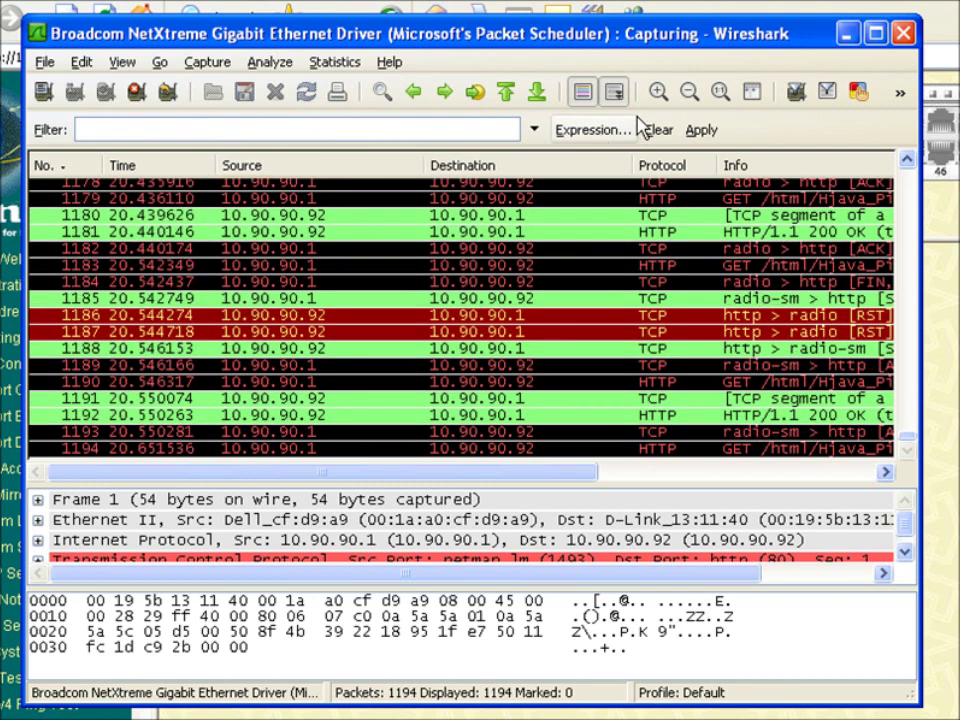
click(136, 93)
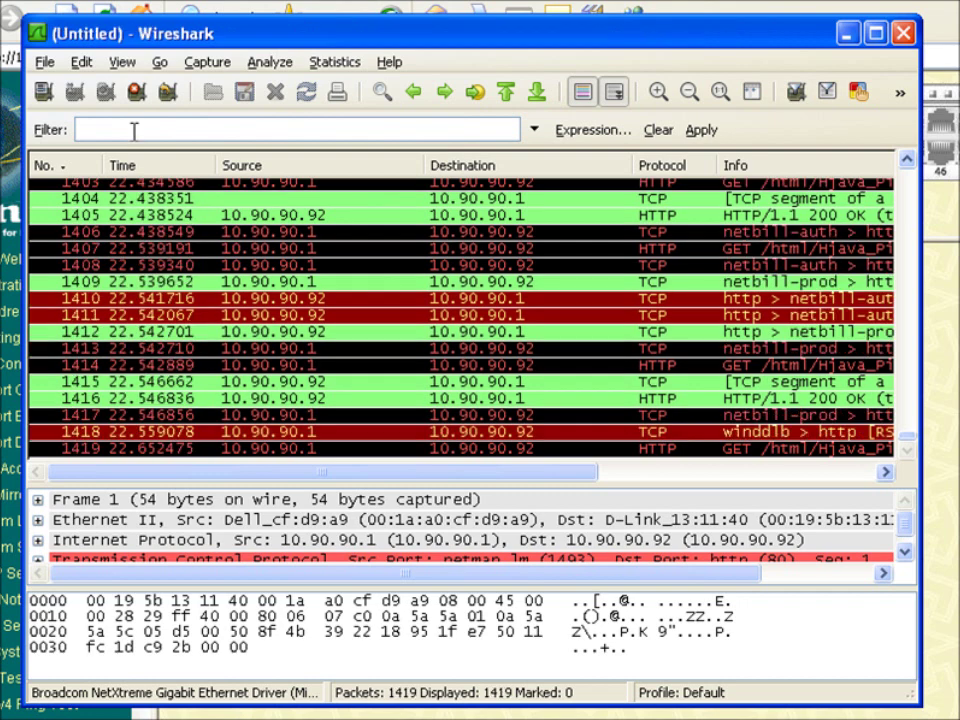
text(icmp)
key(Return)
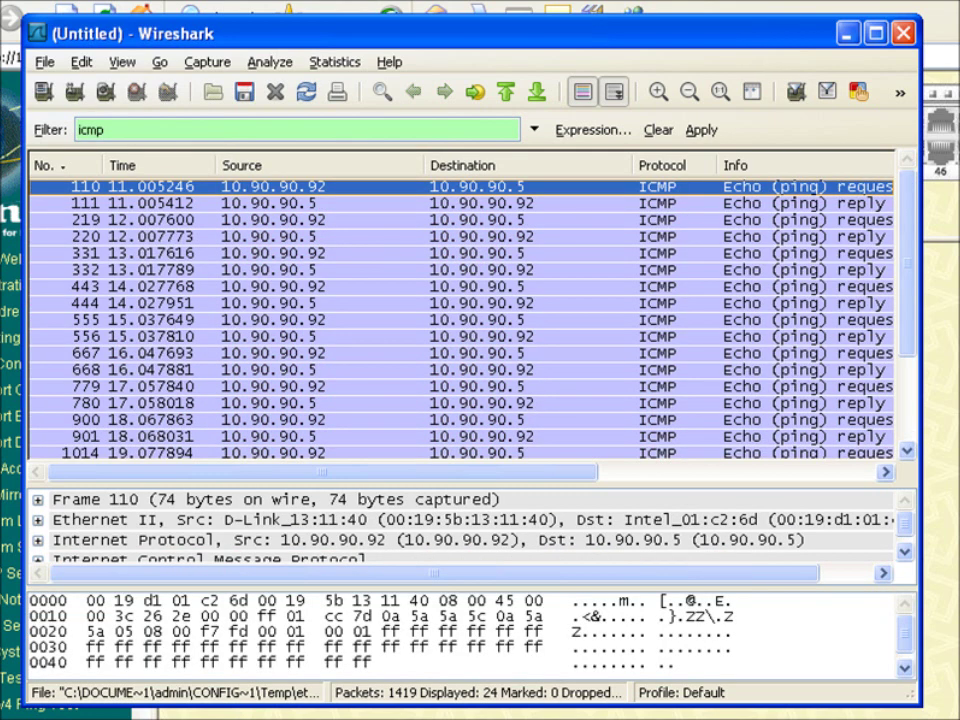
- Examine the source and destination addresses of the mirrored ICMP echo requests and replies throughout the filtered packet list
click(300, 220)
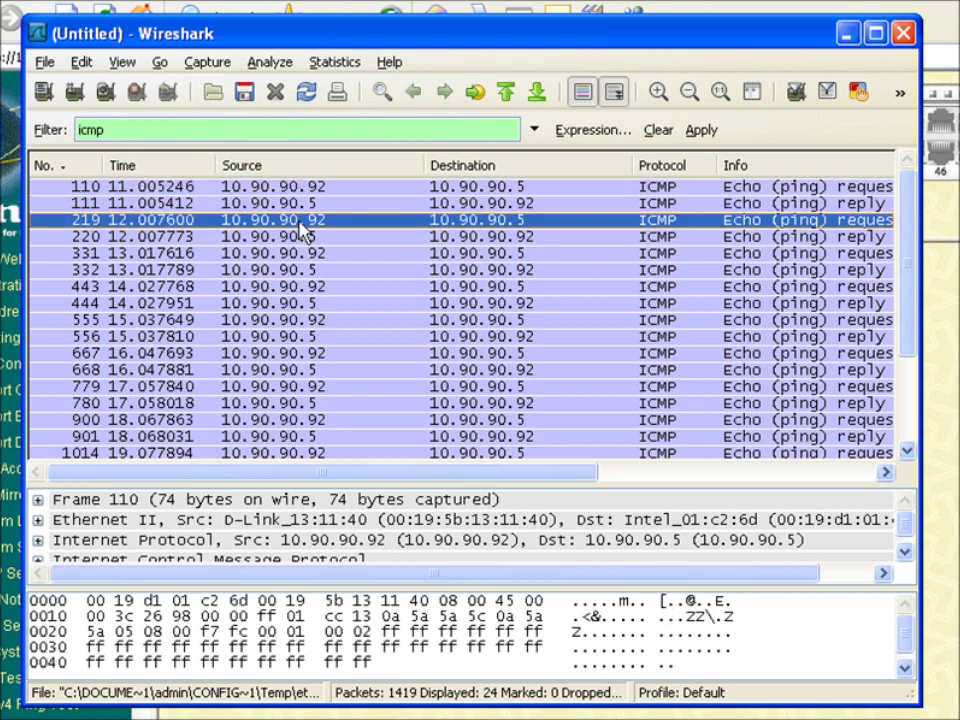
click(295, 287)
click(297, 270)
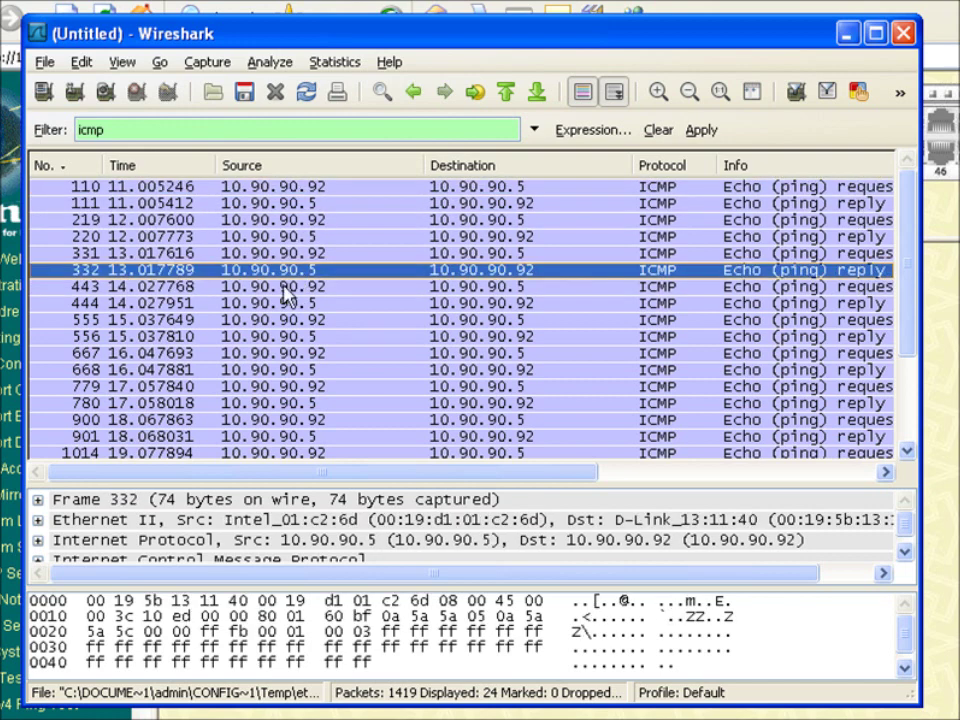
click(285, 303)
click(281, 337)
click(278, 354)
click(277, 387)
click(276, 403)
click(275, 420)
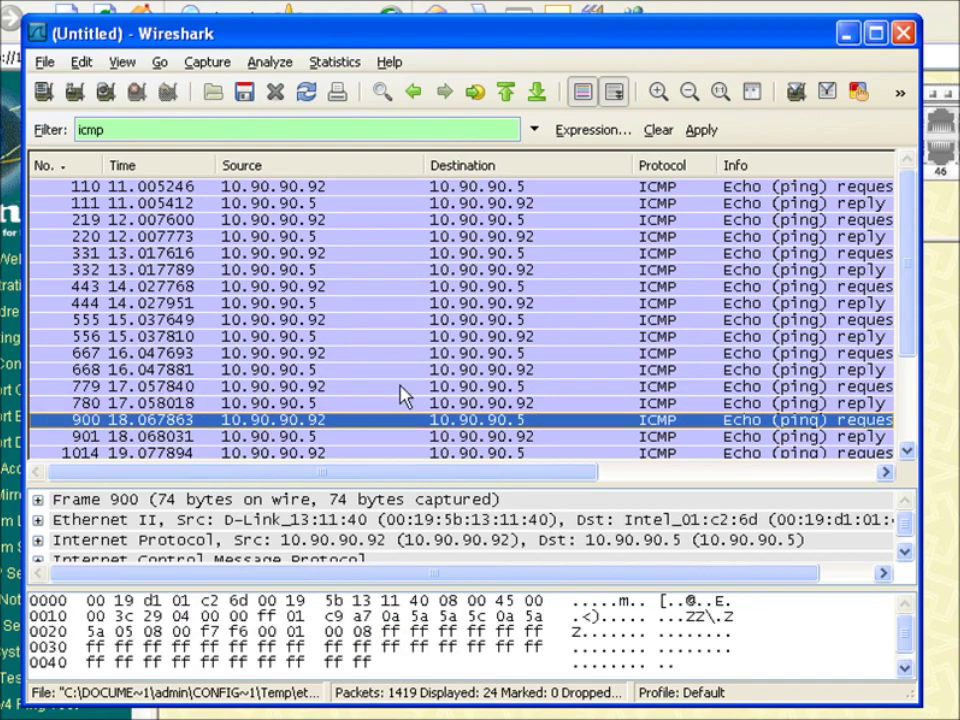
drag(904, 339, 903, 445)
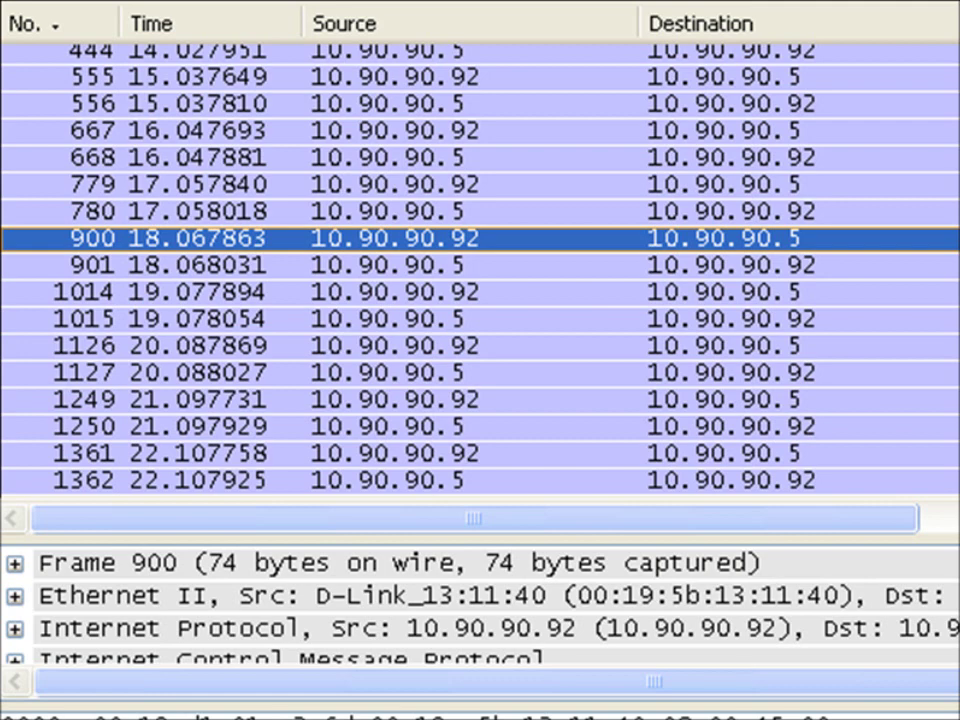
scroll(480, 270, up, 2)
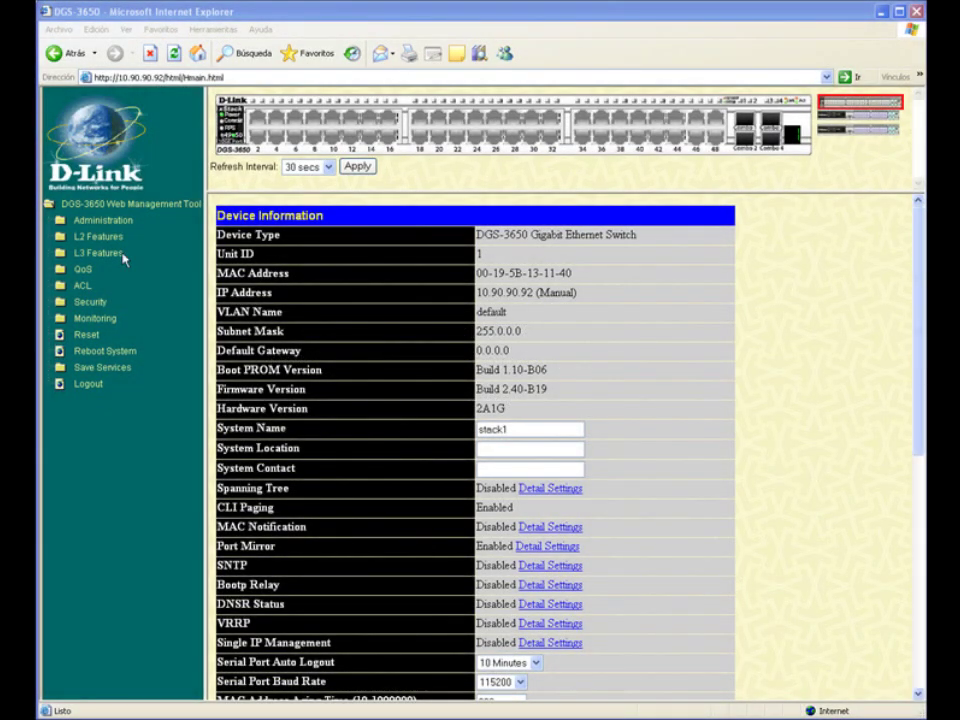
- Open the Port Configuration page of the switch and display the port settings of stack unit 2
click(95, 243)
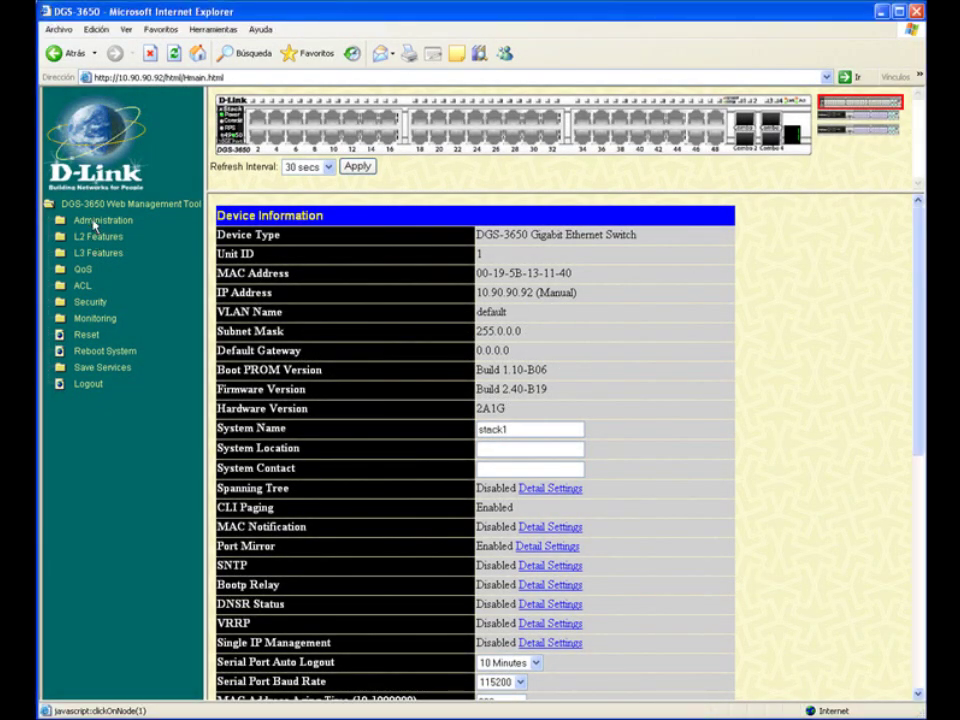
click(93, 222)
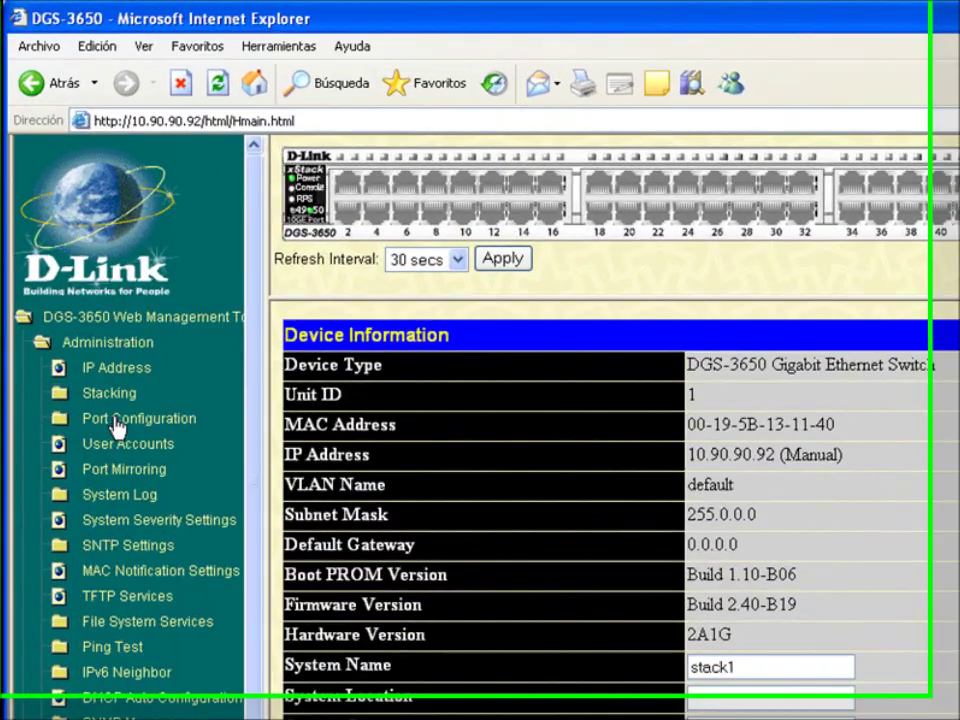
click(115, 420)
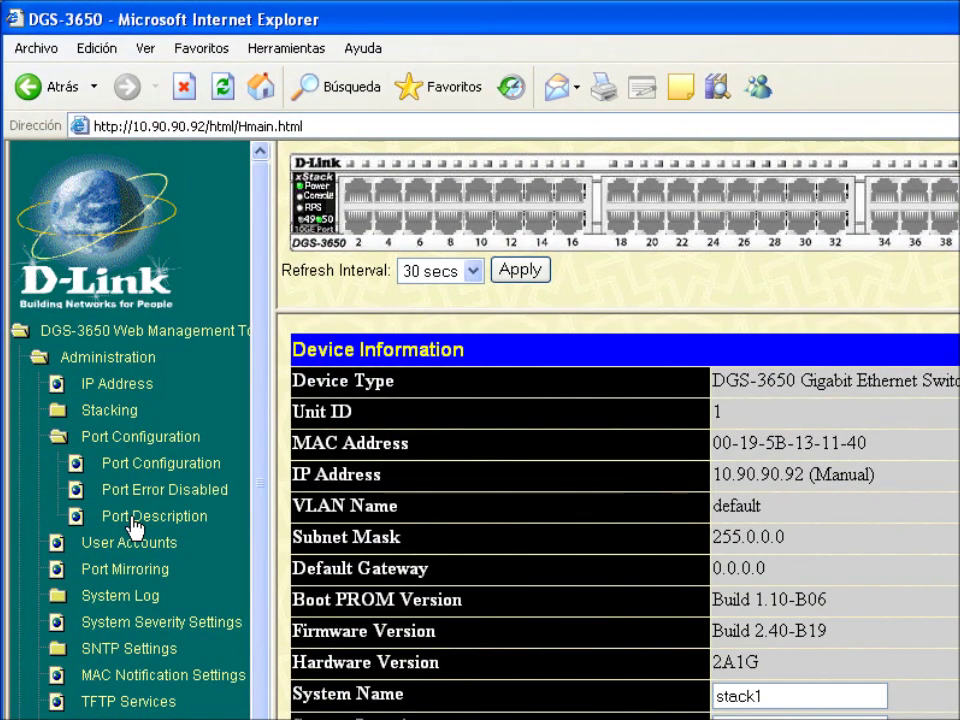
click(132, 518)
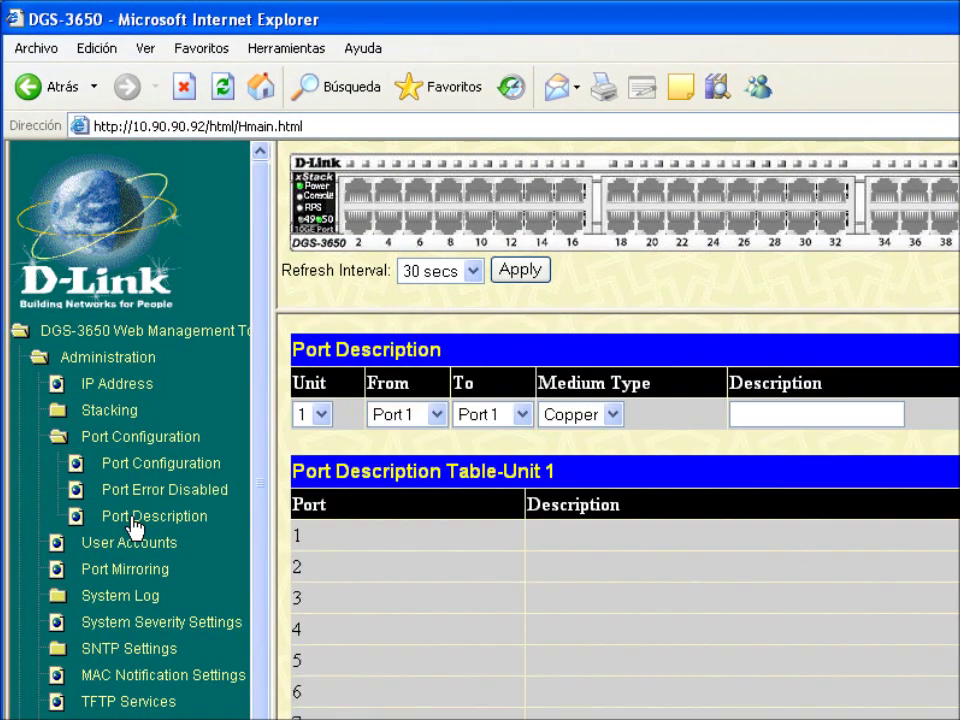
click(135, 468)
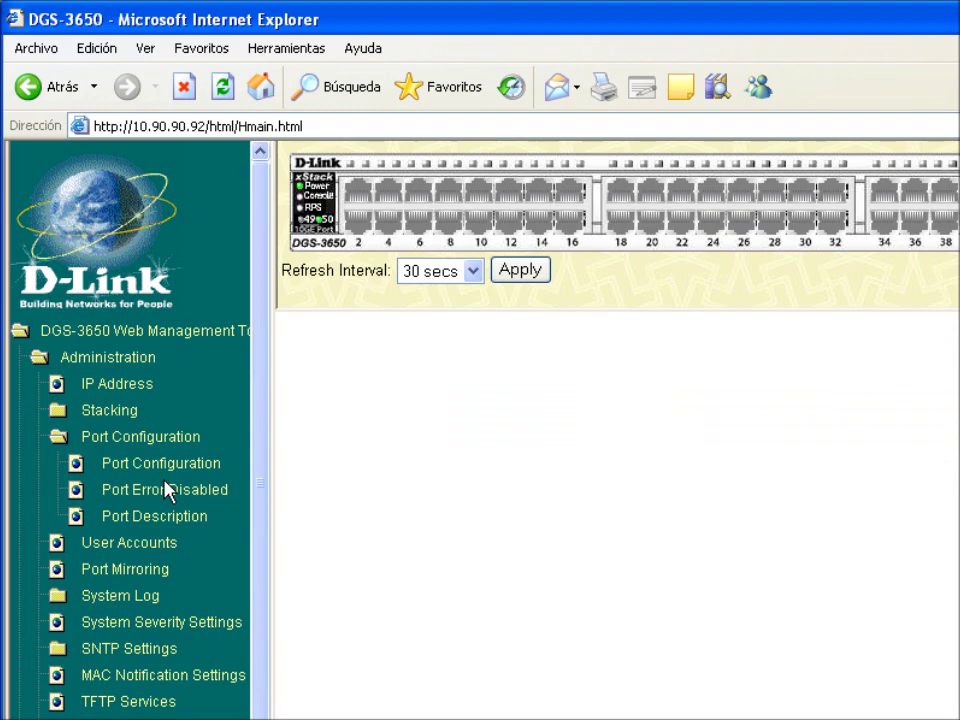
click(321, 414)
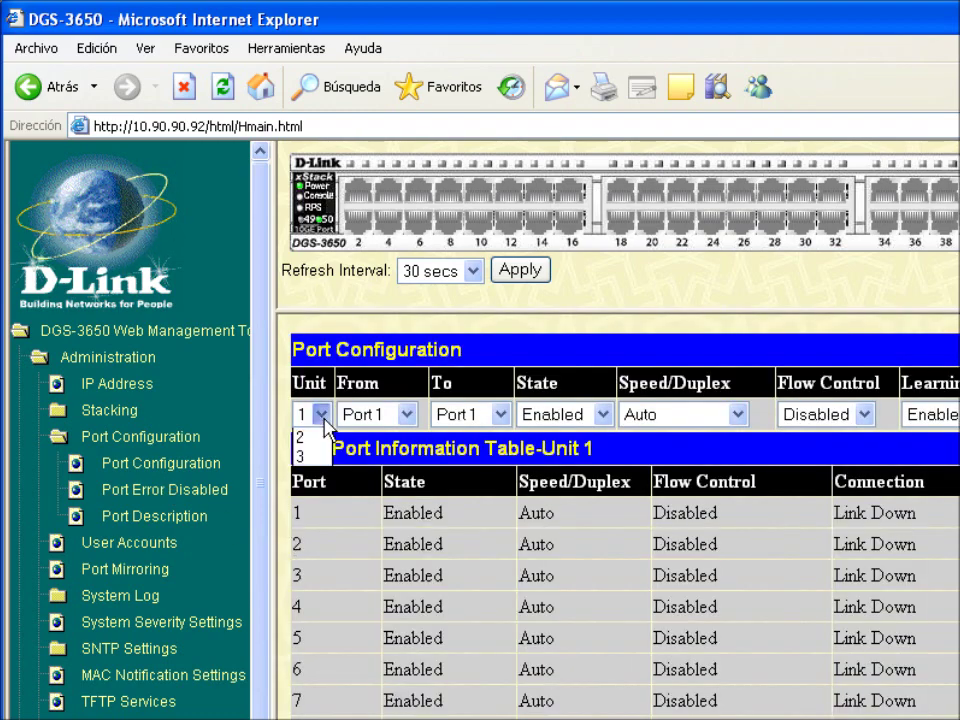
click(317, 454)
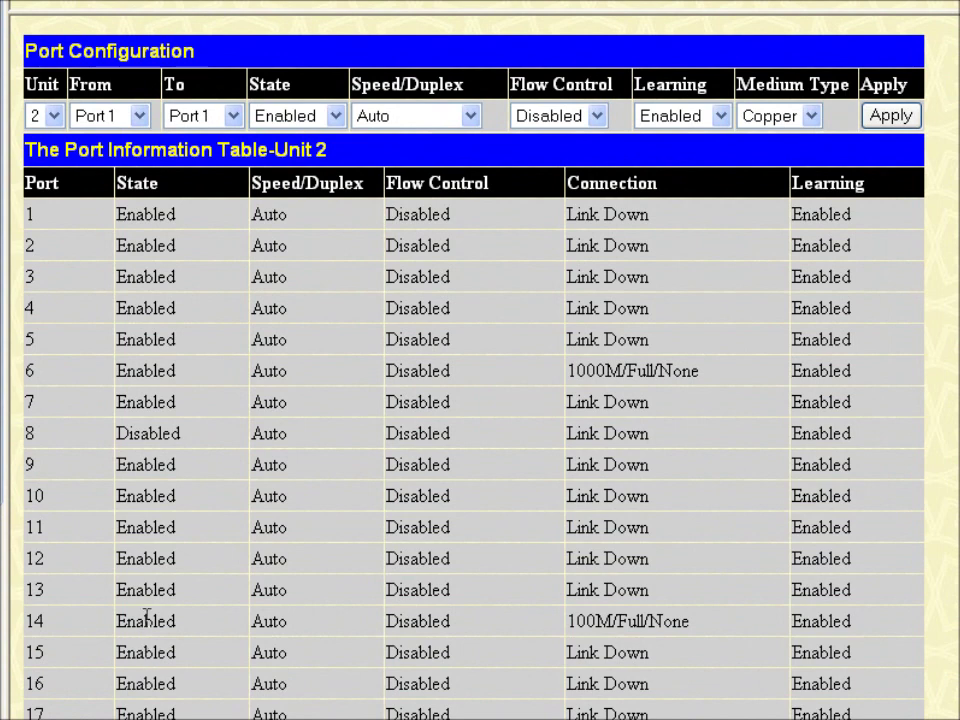
- Set the state of port 14 on unit 2 to Disabled and apply the change
double_click(146, 621)
click(148, 116)
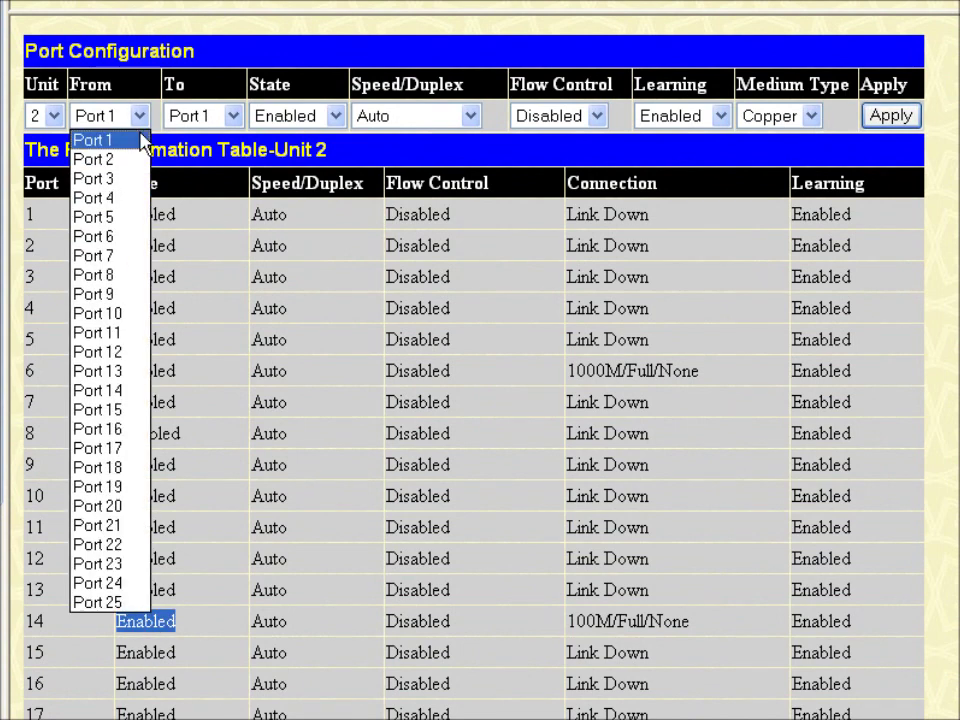
click(115, 390)
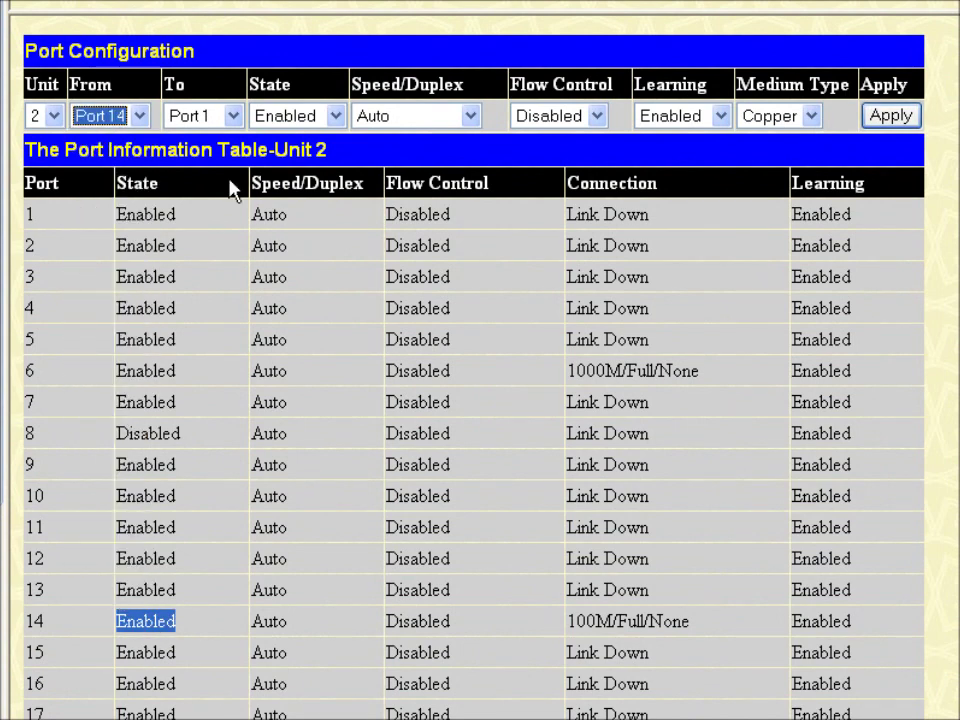
click(233, 116)
click(192, 390)
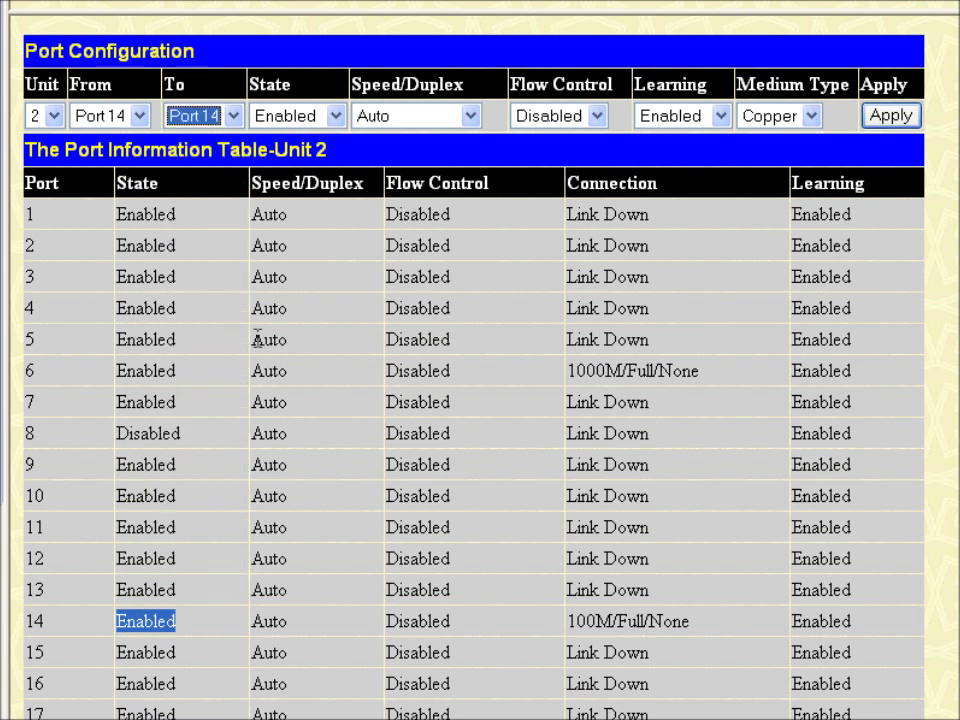
click(336, 116)
click(295, 139)
click(885, 113)
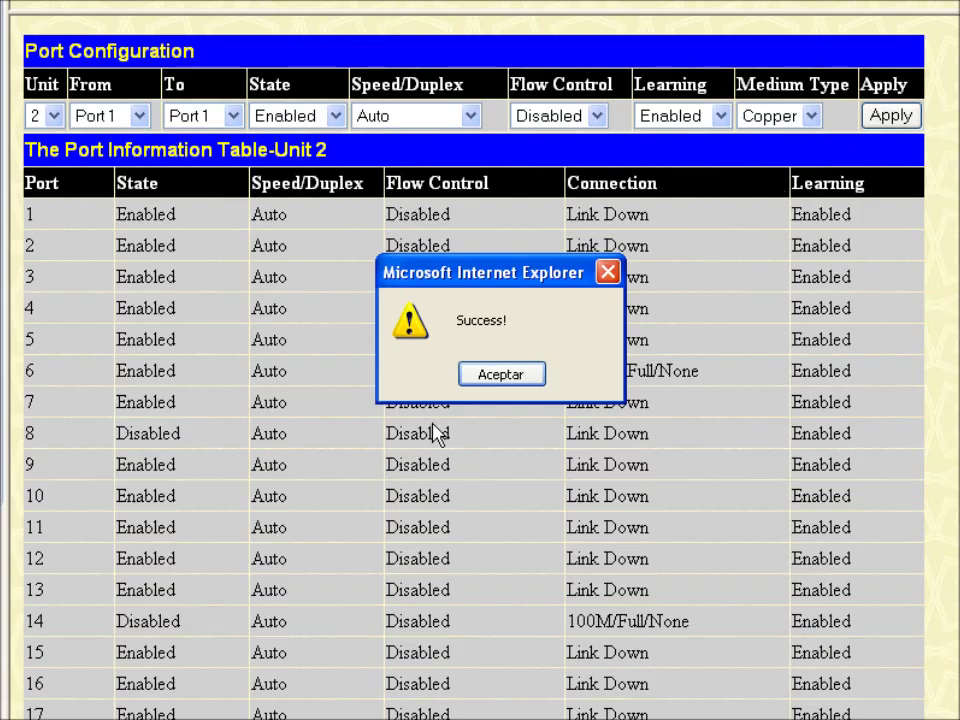
click(514, 377)
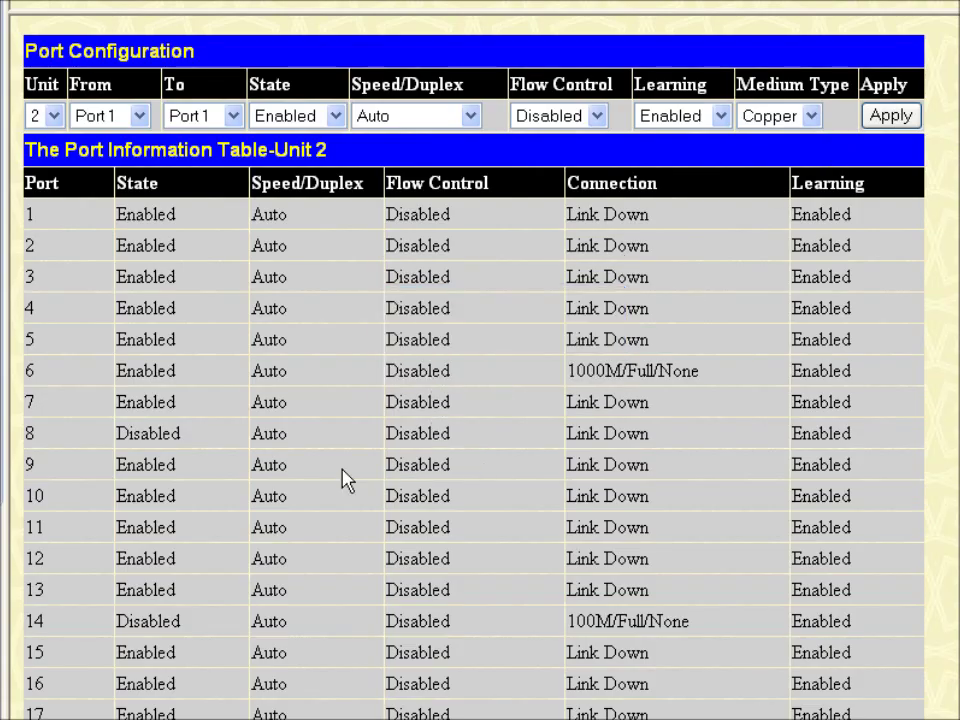
double_click(155, 621)
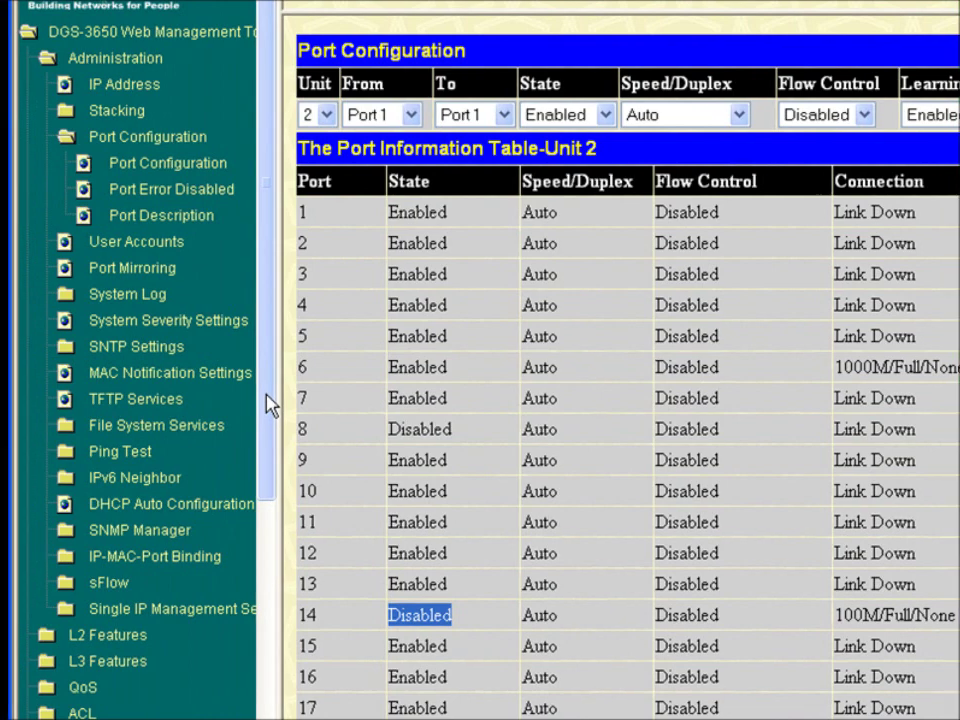
- Open the Switch Logs in the Monitoring section and examine the log text recorded for port 2:14
drag(268, 403, 265, 622)
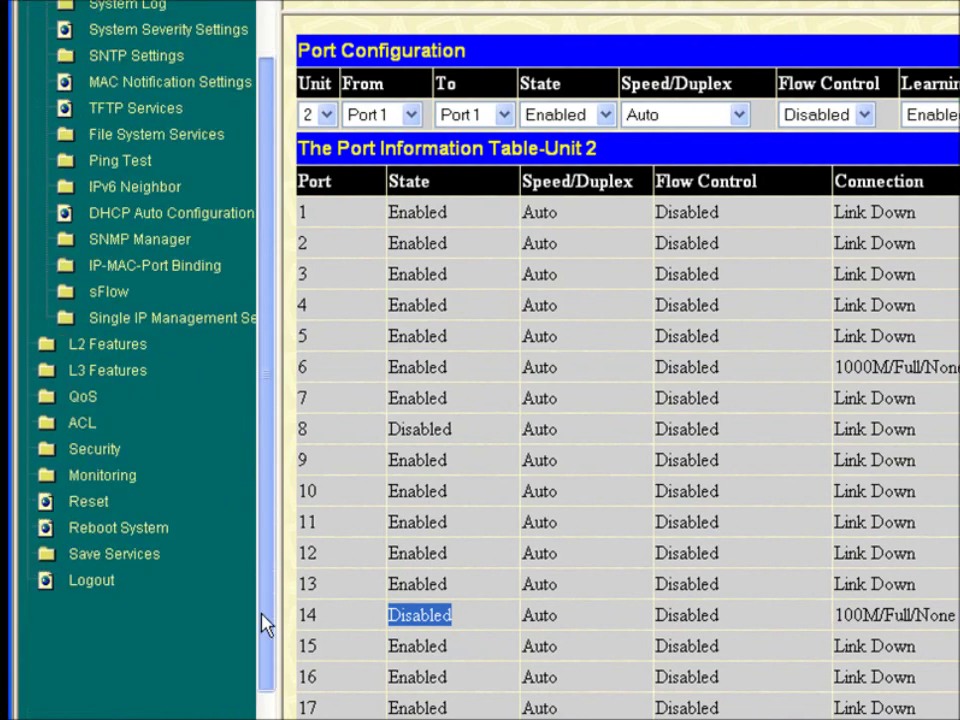
click(124, 418)
drag(270, 415, 250, 600)
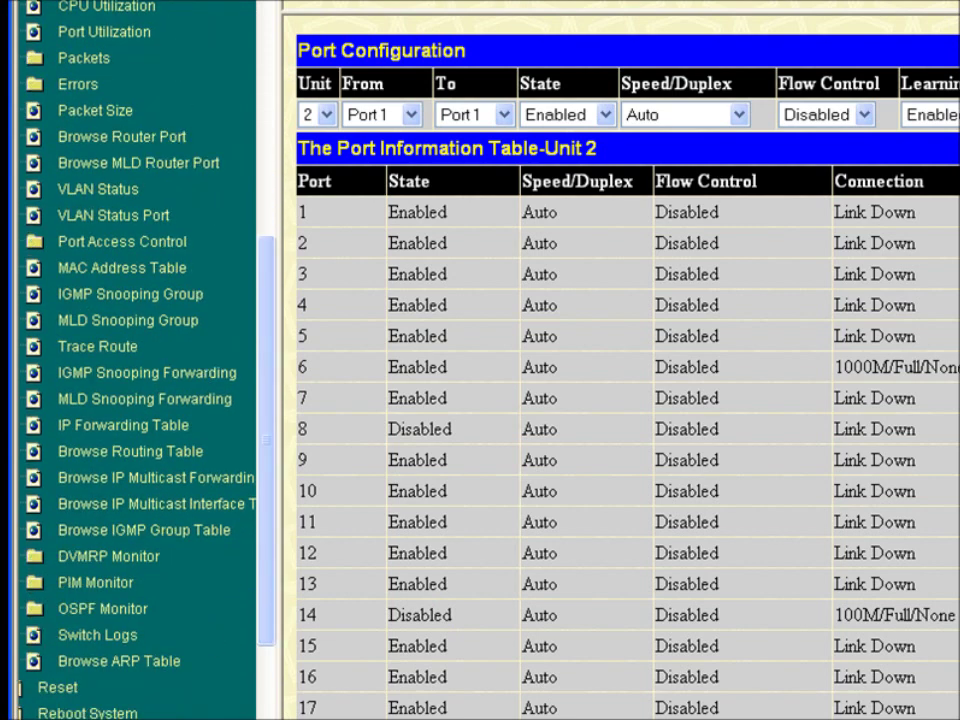
scroll(130, 360, left, 2)
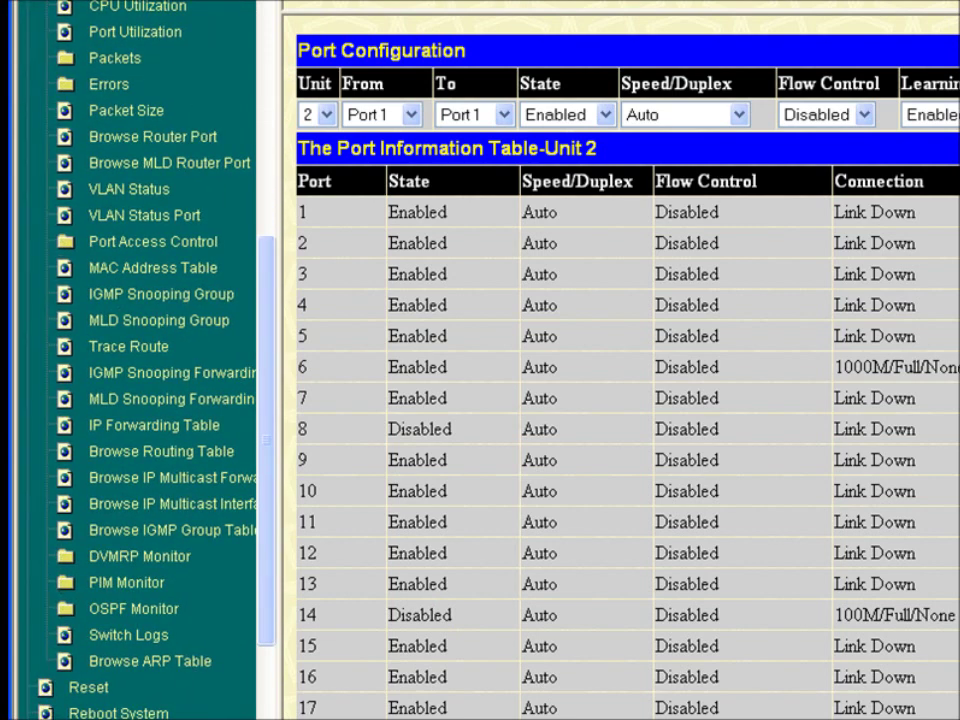
click(135, 634)
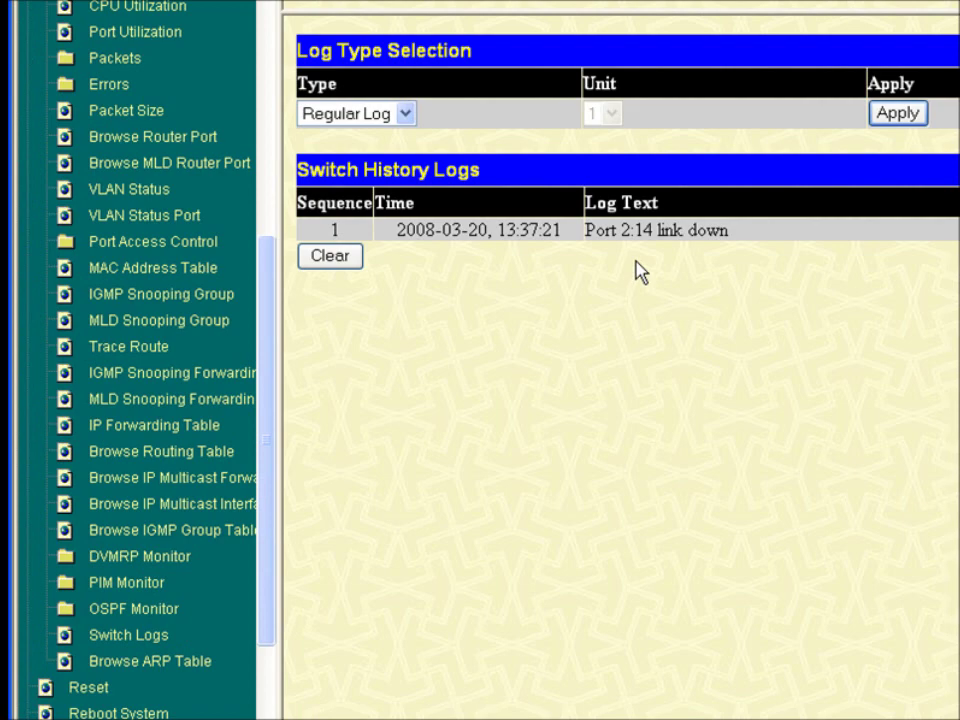
drag(730, 231, 588, 231)
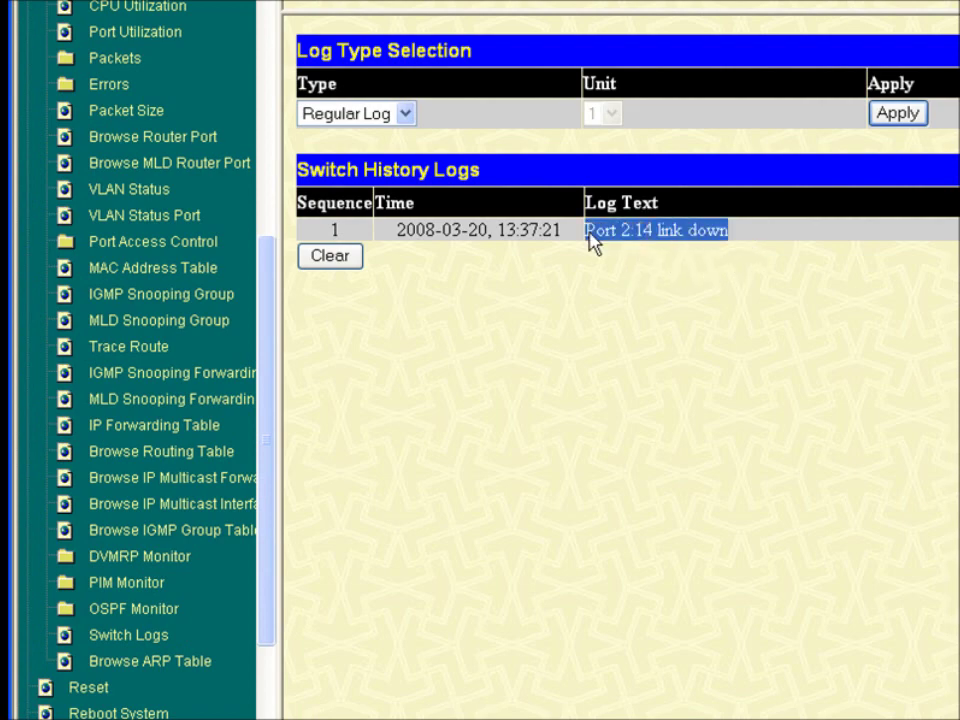
click(617, 264)
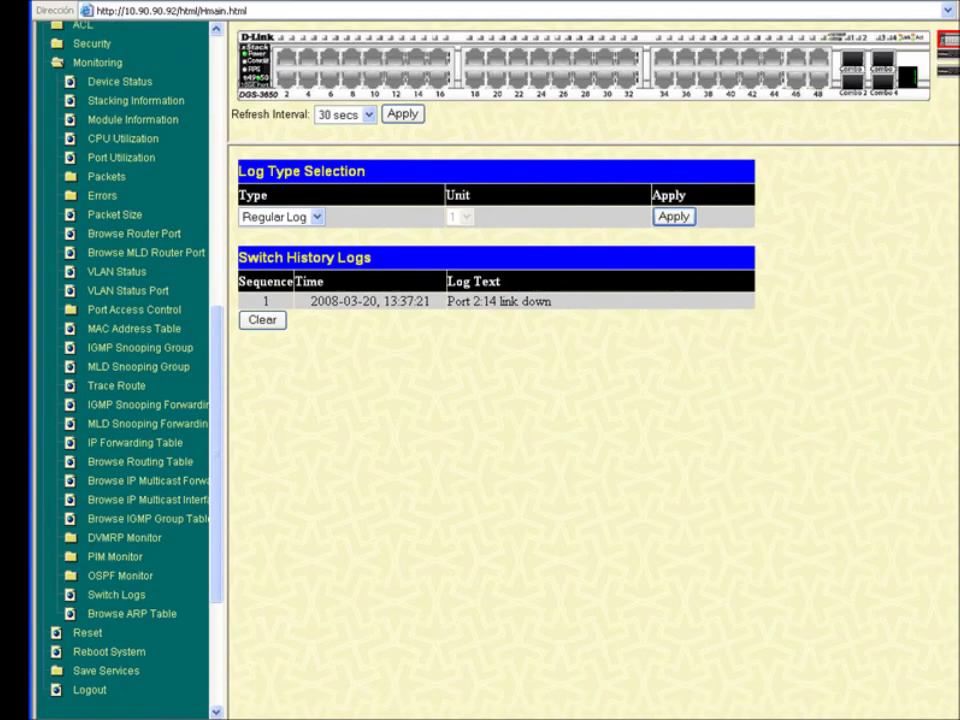
- Run telnet 10.90.90.92, log in to the switch with blank username and password, and return to the browser
key(super)
key(Down)
key(Down)
key(Down)
key(Down)
key(Down)
key(Down)
key(Down)
key(Down)
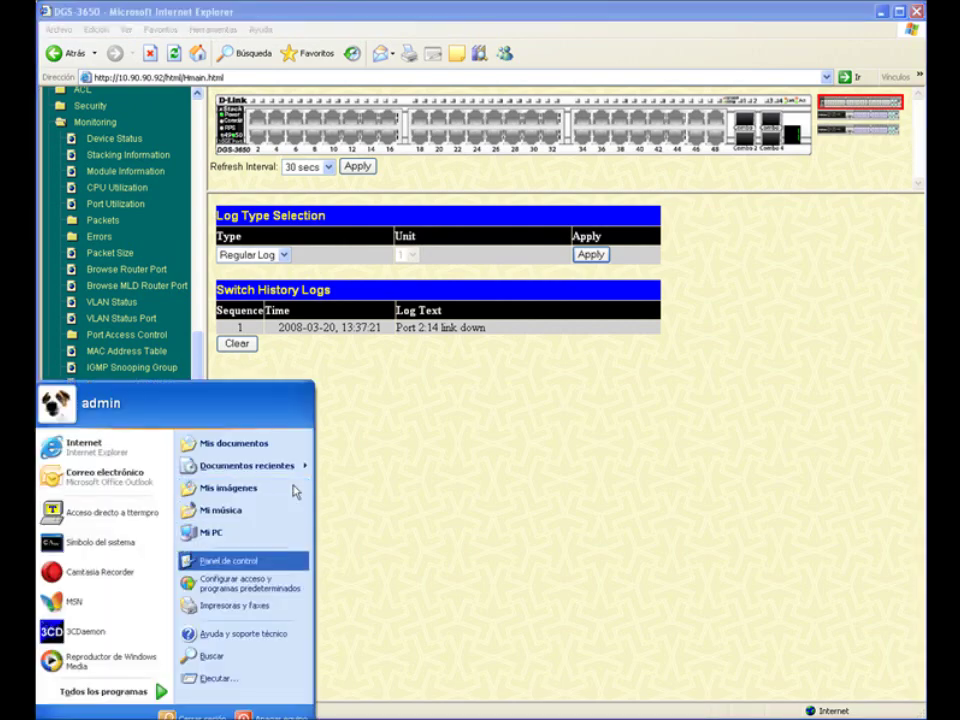
key(Return)
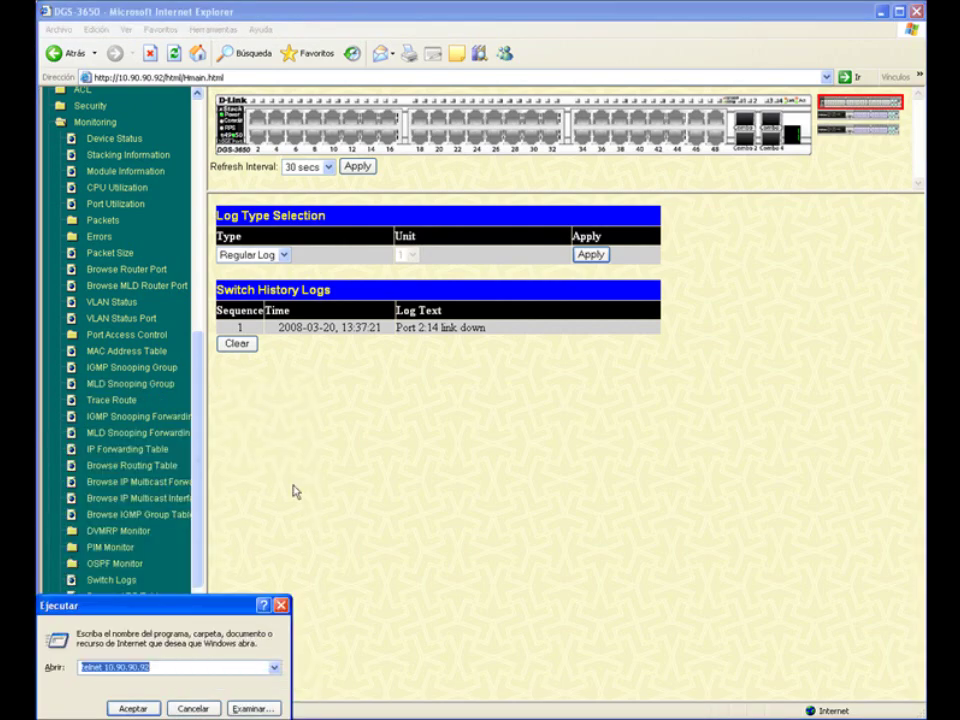
key(Return)
key(Return)
key(Return)
key(alt+Tab)
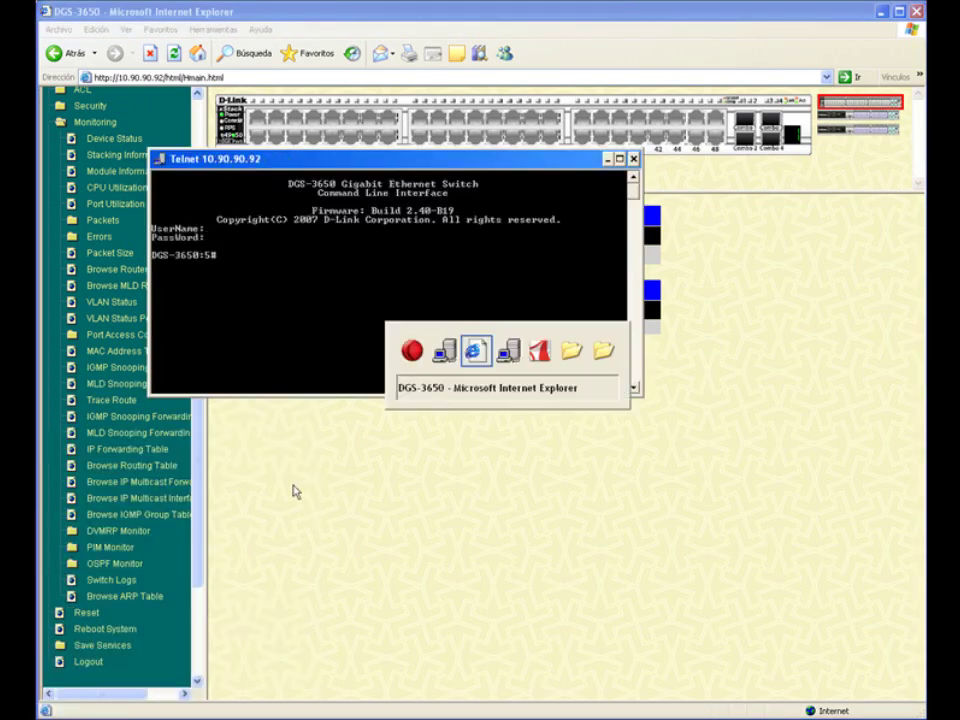
- Reload the Switch Logs to examine the entry for the Telnet login, and close the Telnet window
click(120, 582)
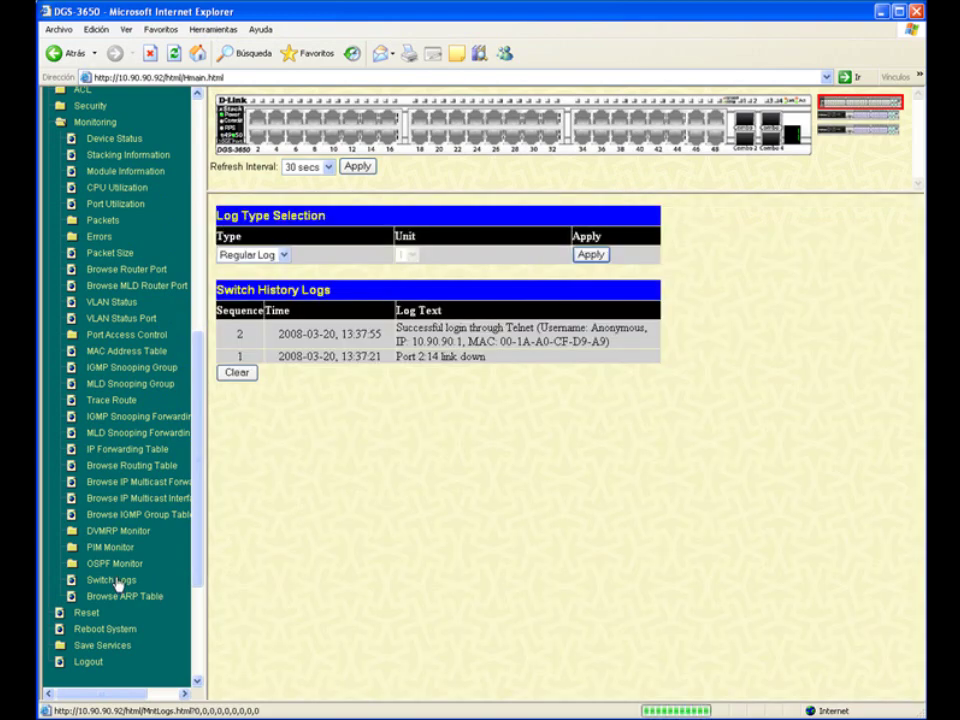
drag(643, 328, 427, 333)
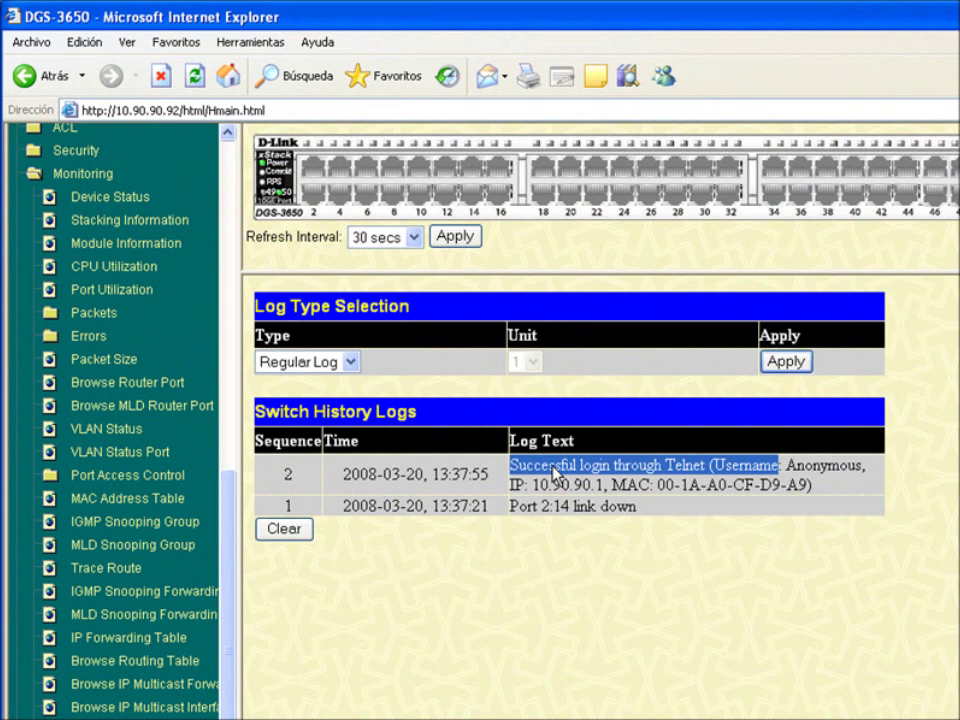
click(553, 466)
click(617, 497)
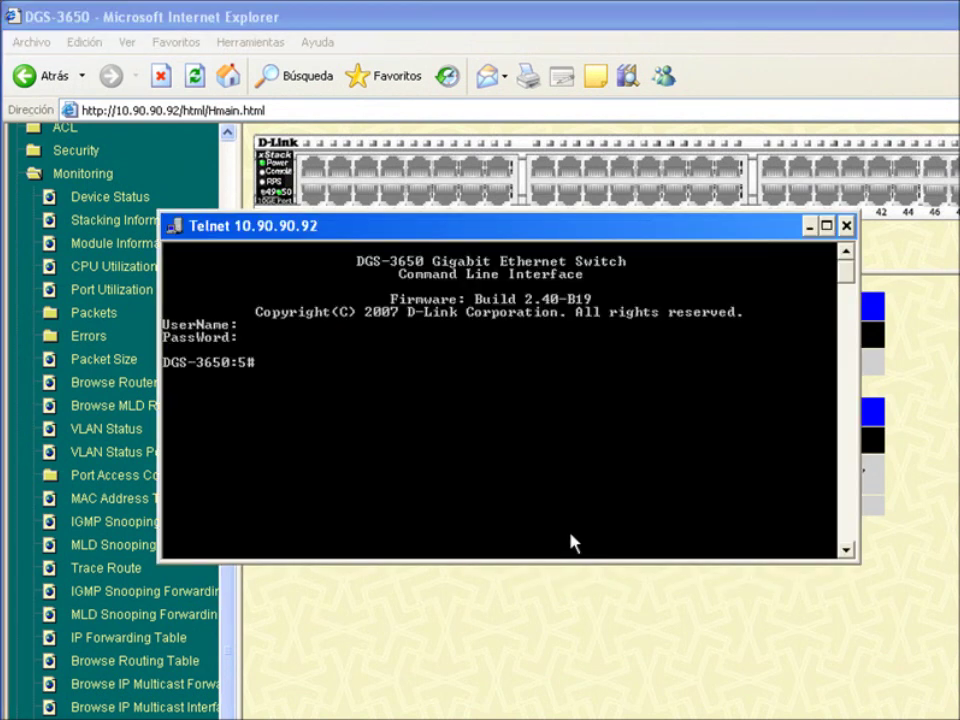
click(845, 228)
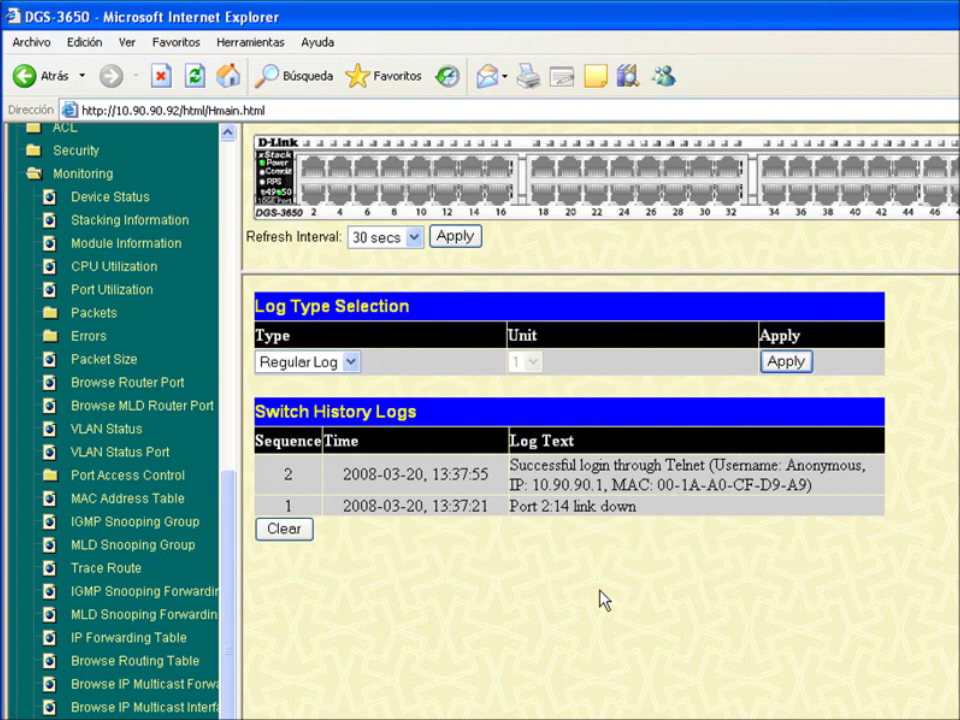
- Start adding a System Log Host in the Administration section with server IP 10.90.90.1
drag(224, 643, 200, 415)
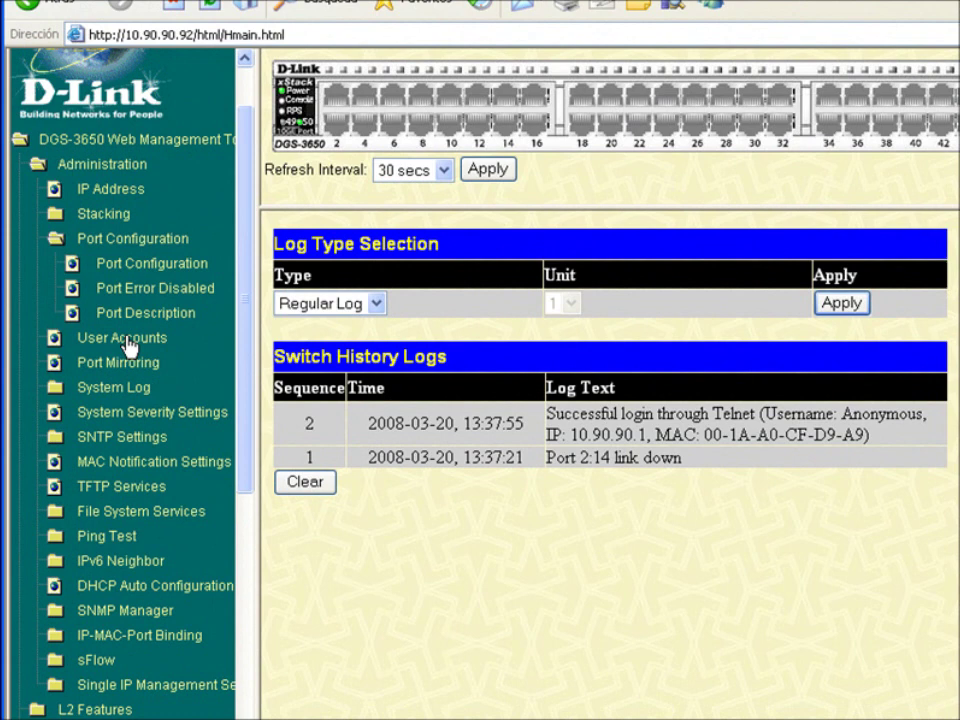
click(128, 395)
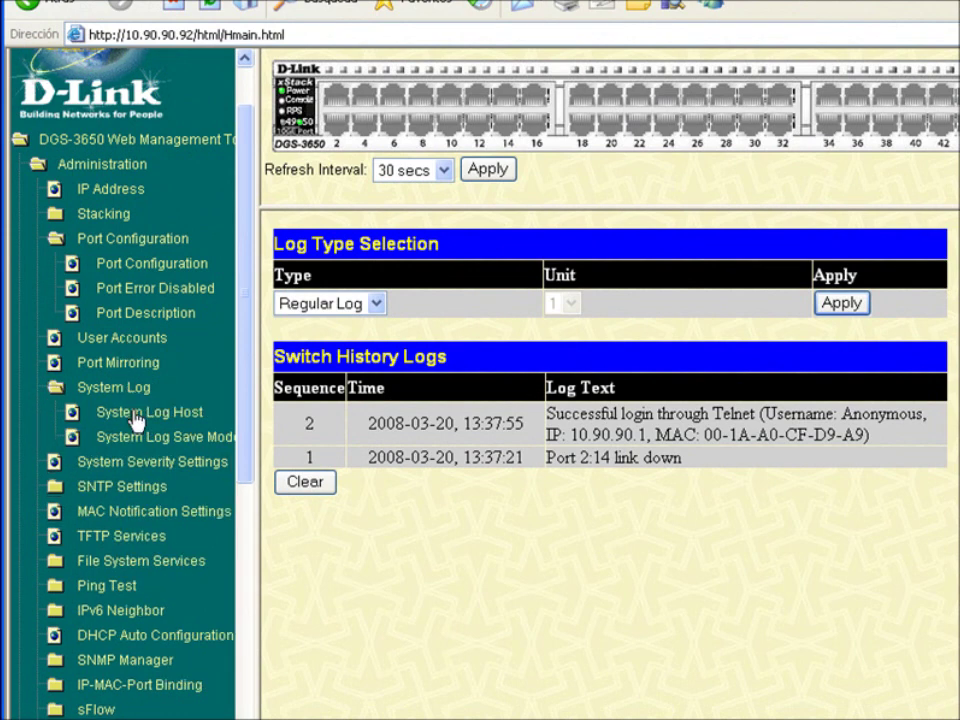
click(146, 416)
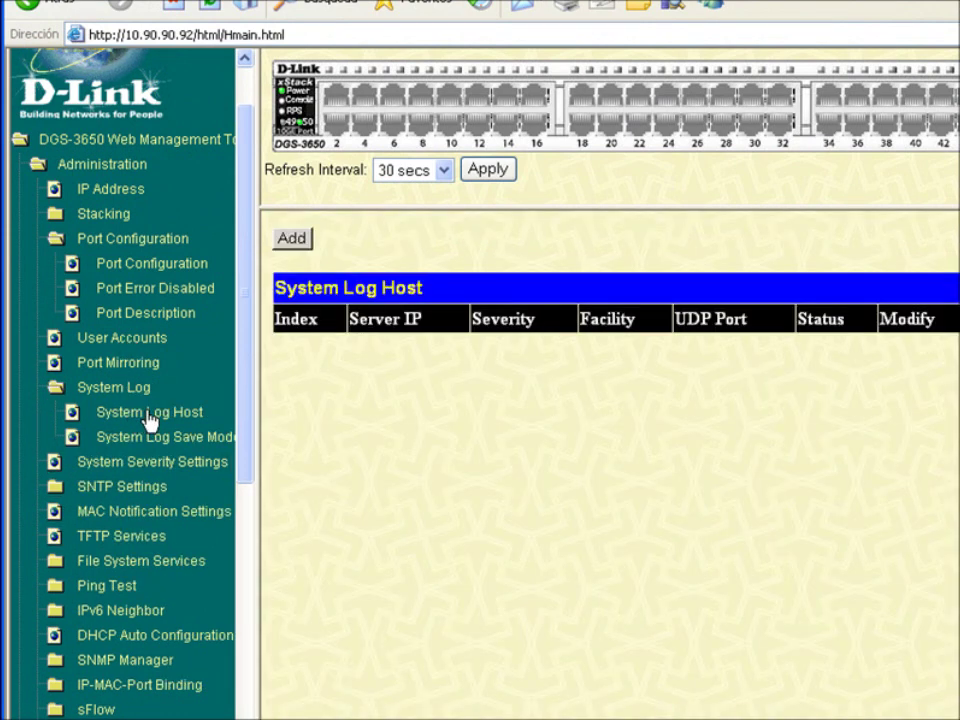
click(291, 238)
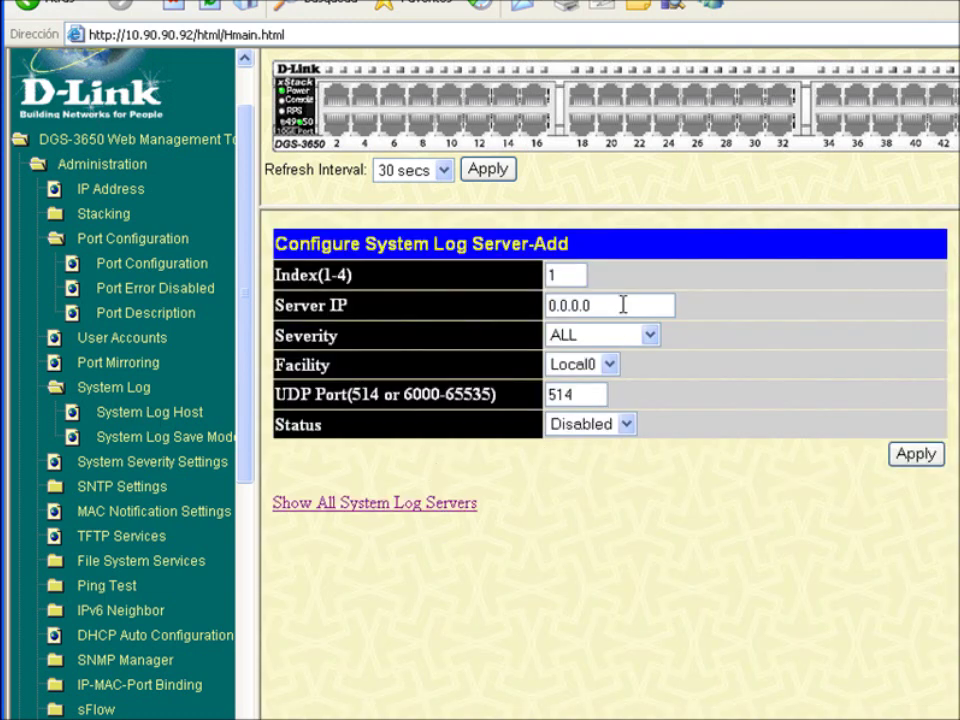
drag(621, 305, 508, 311)
text(10)
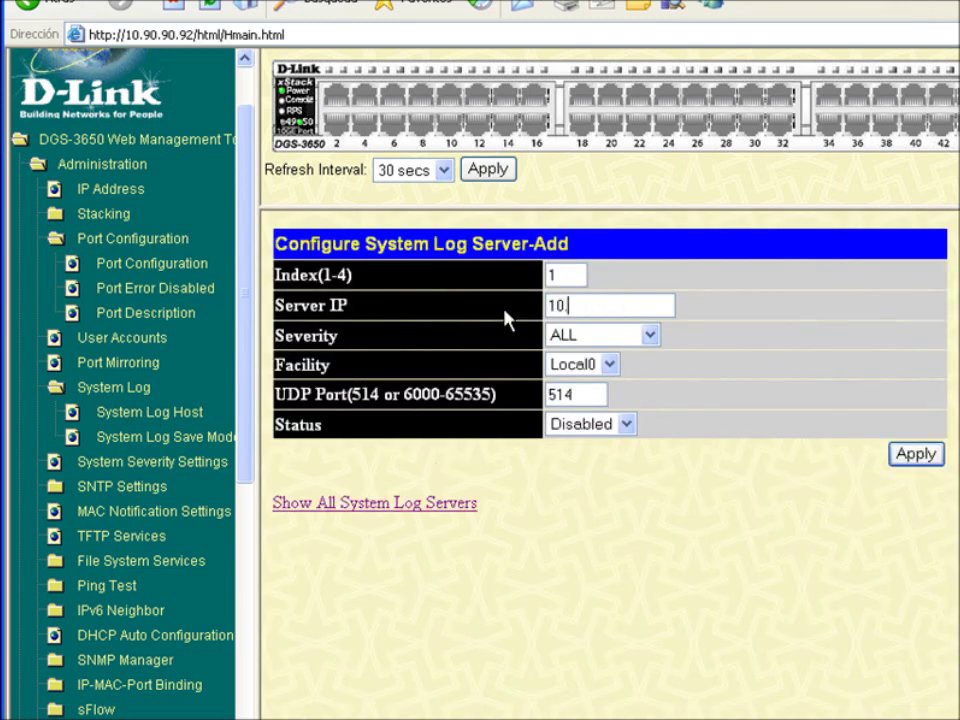
text(.90.90.)
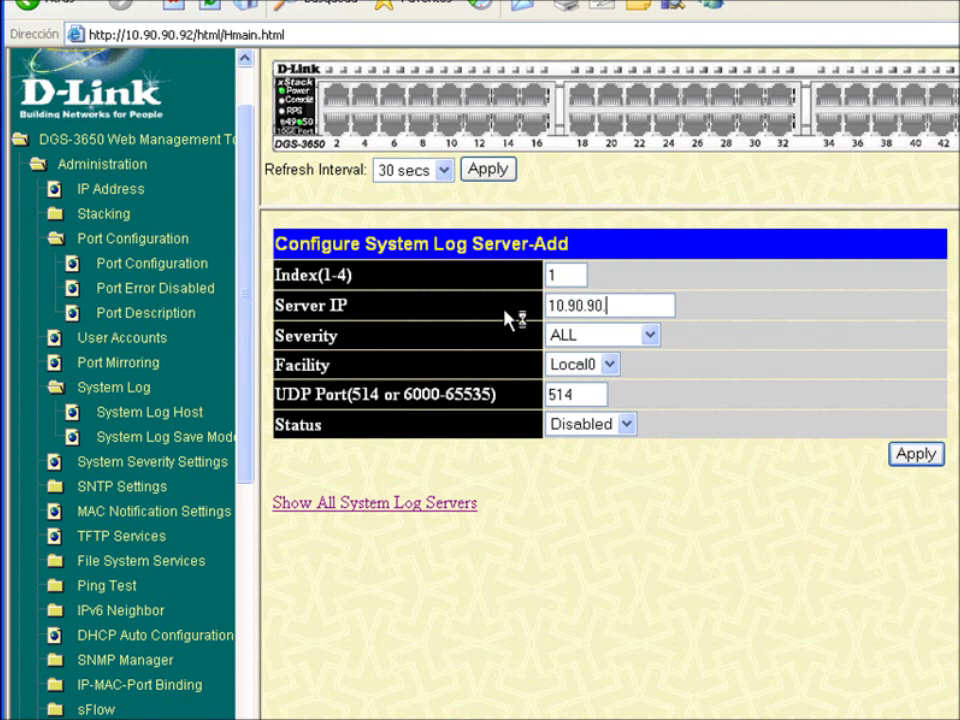
text(1)
- Keep the new log server's severity at ALL and set its status to Enabled
click(649, 337)
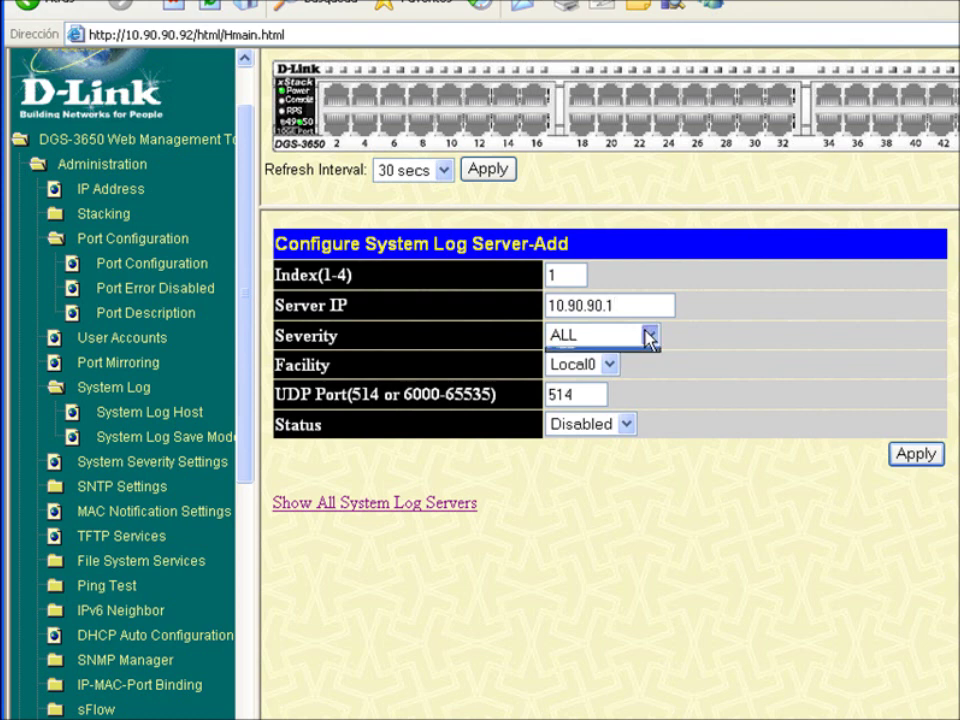
click(649, 338)
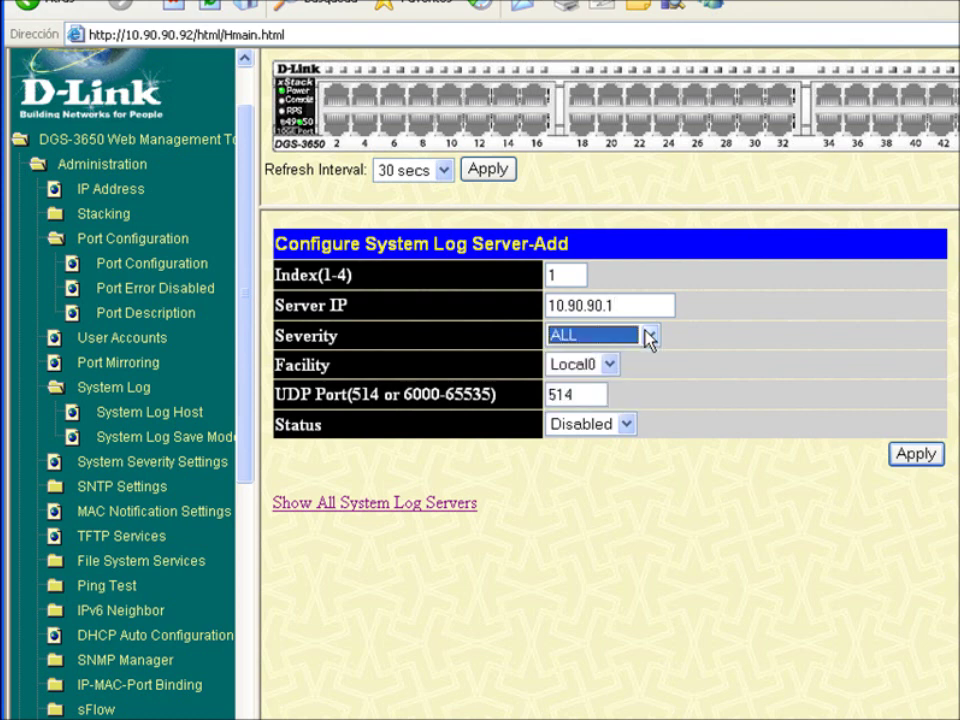
click(624, 424)
click(590, 464)
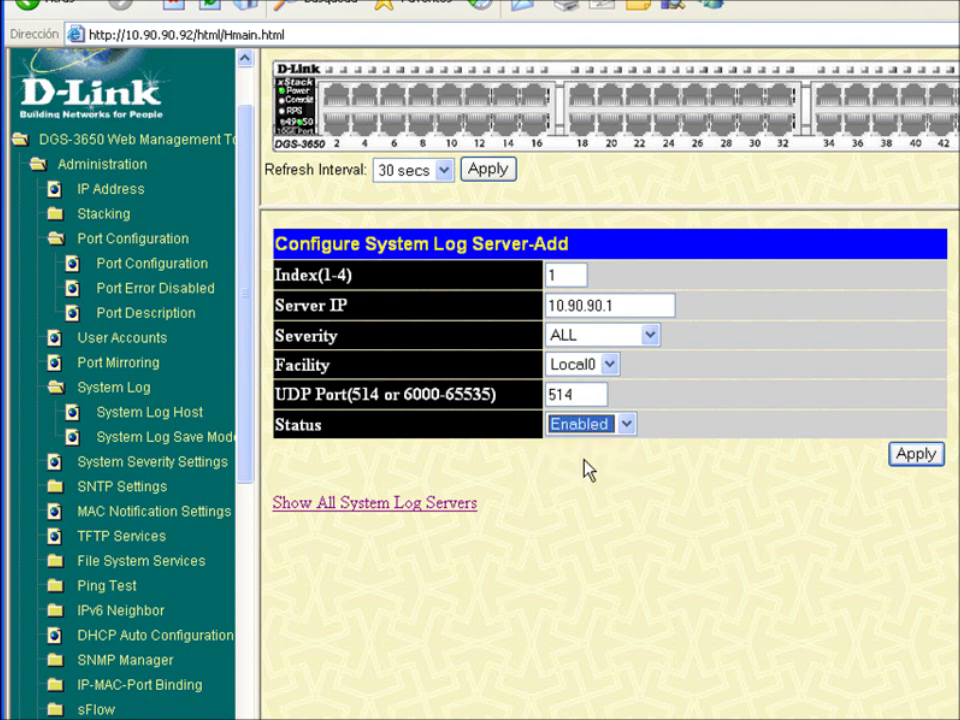
- Apply the new System Log Server entry and open the System Severity Settings page
click(912, 455)
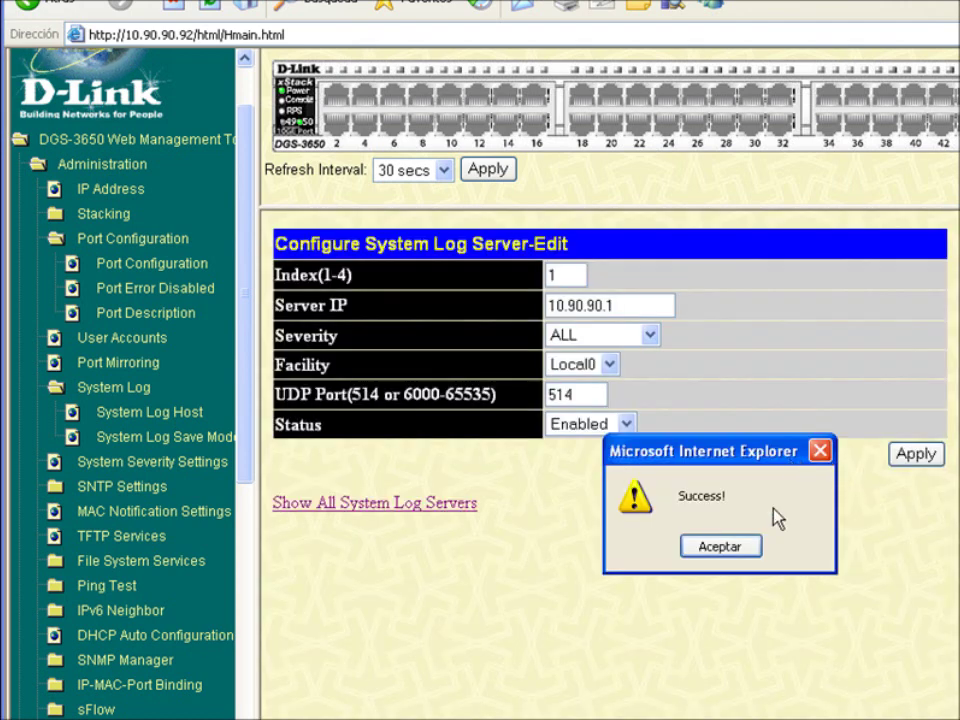
click(746, 548)
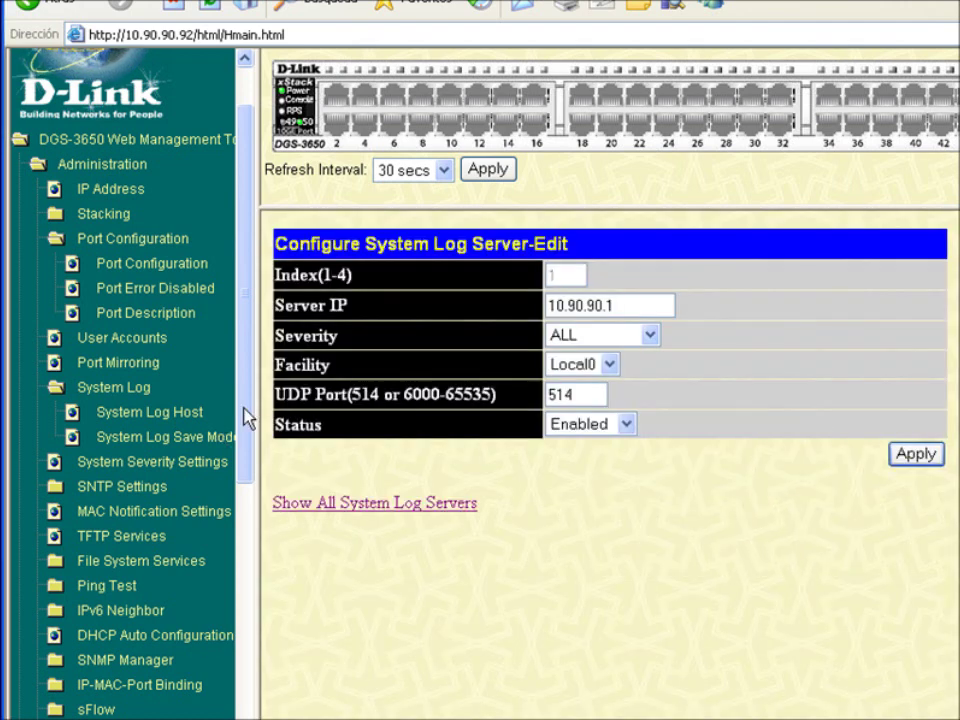
scroll(247, 420, down, 1)
click(208, 412)
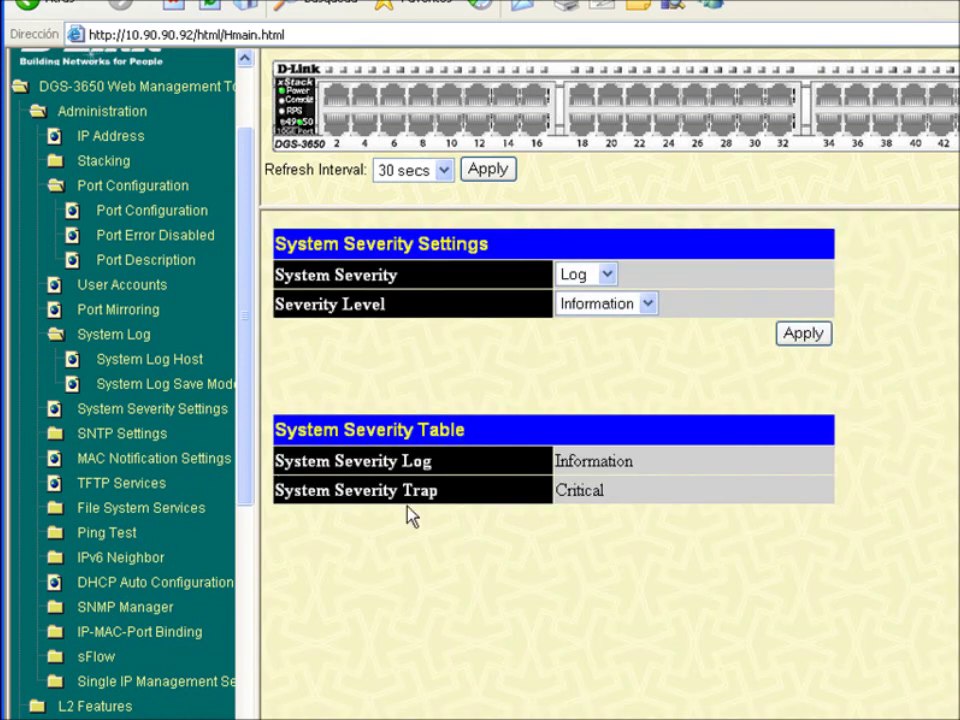
- Set System Severity to All with Severity Level Information and apply the settings
click(607, 276)
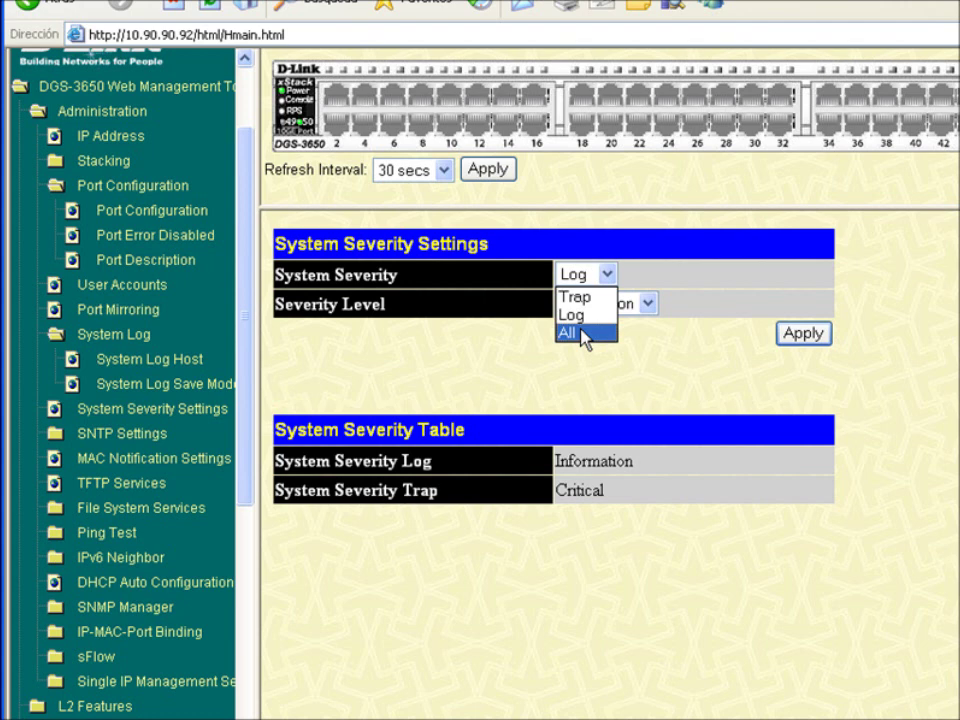
click(570, 333)
click(648, 304)
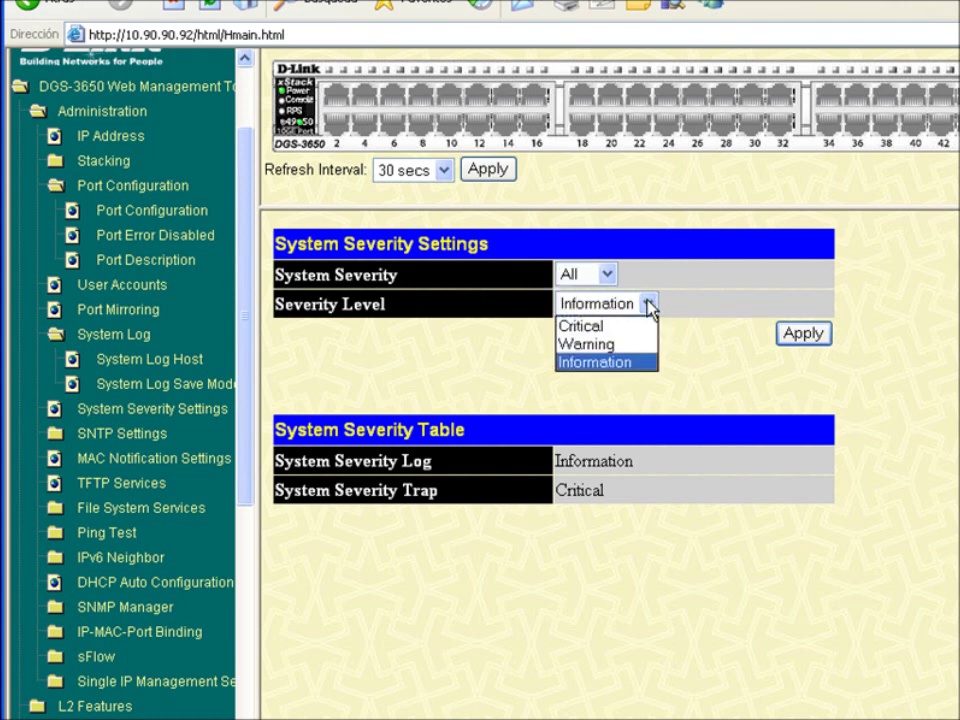
click(648, 306)
click(800, 334)
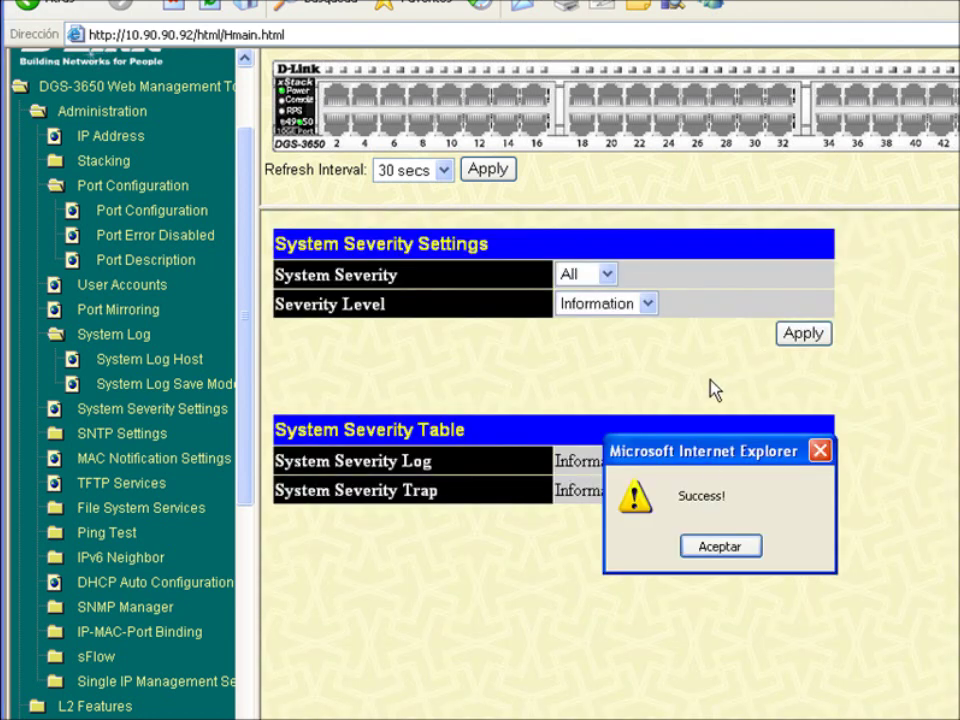
click(727, 545)
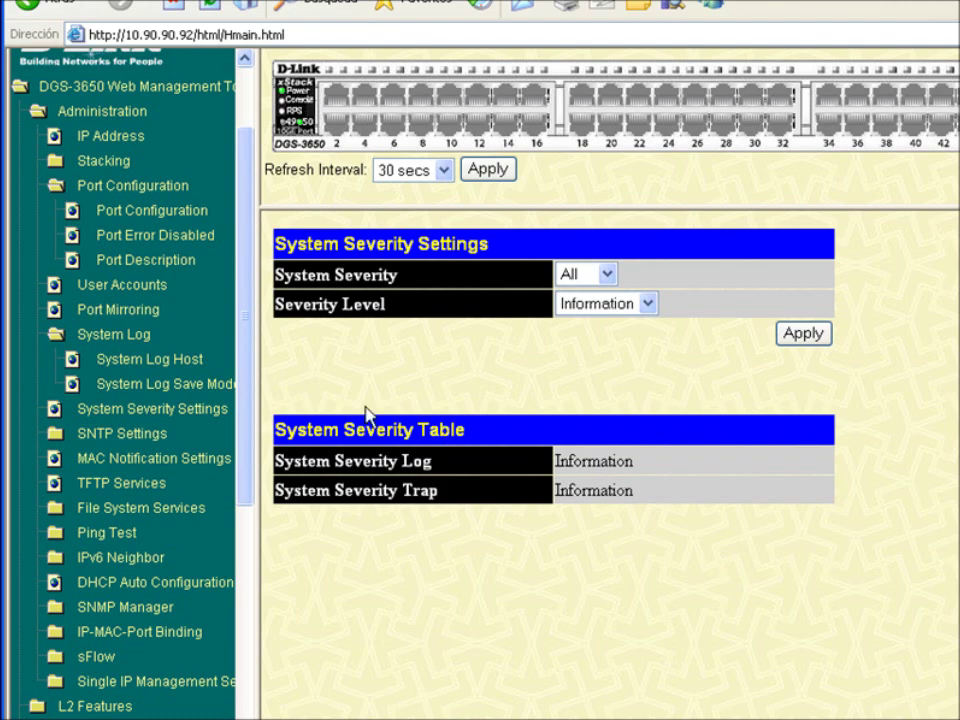
- Minimize the browser window
mouse_move(246, 354)
mouse_down()
mouse_move(246, 369)
mouse_move(248, 344)
mouse_up()
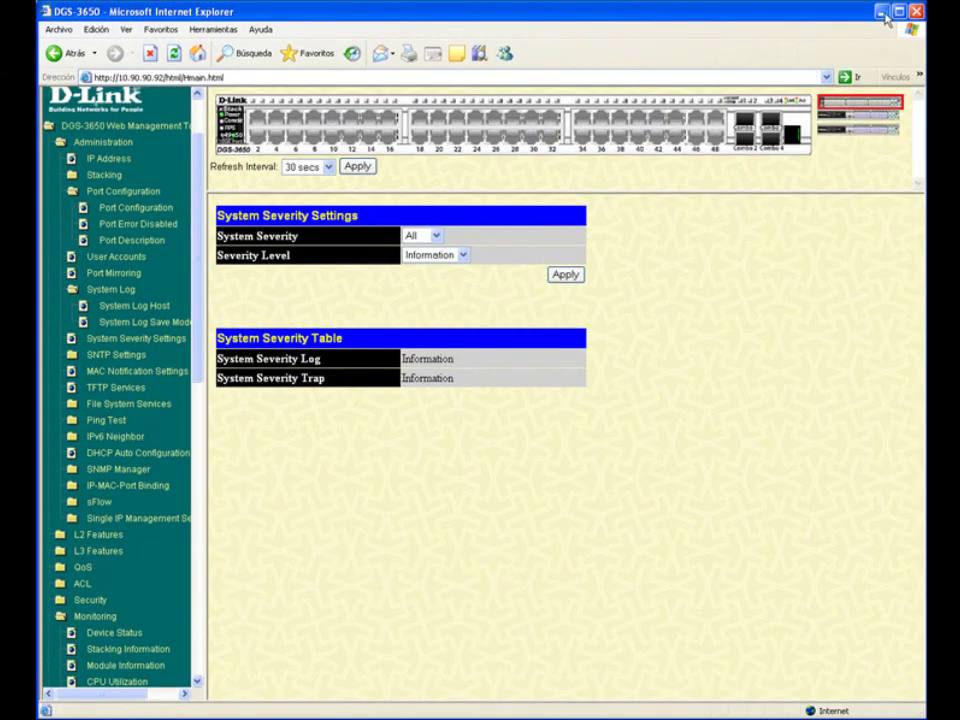
click(882, 12)
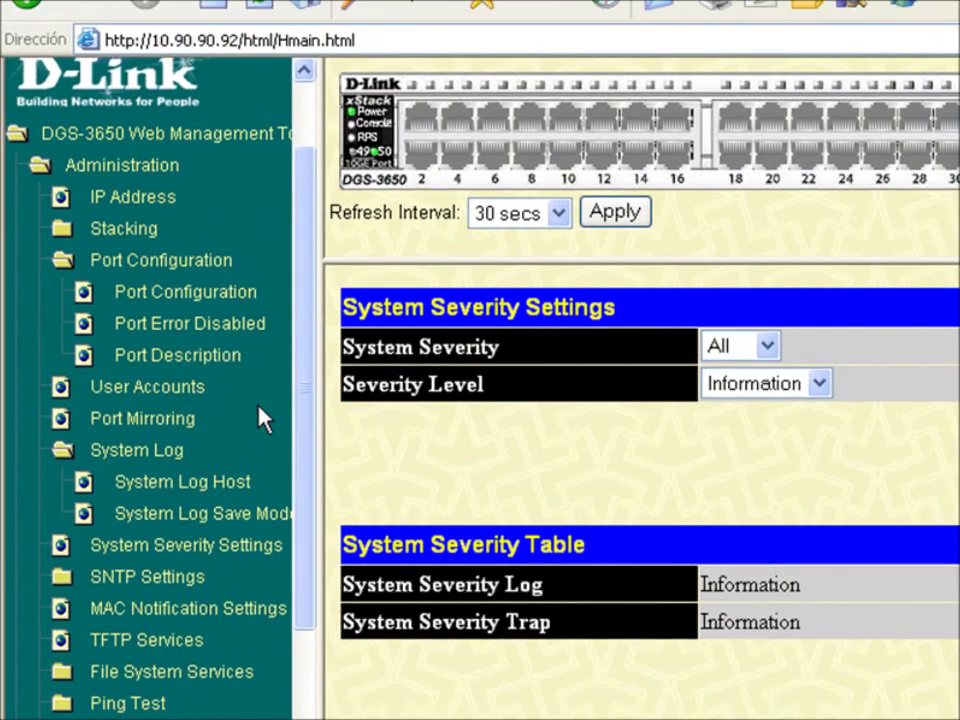
- In Port Configuration, apply the Enabled state to port 14 of unit 2
click(180, 296)
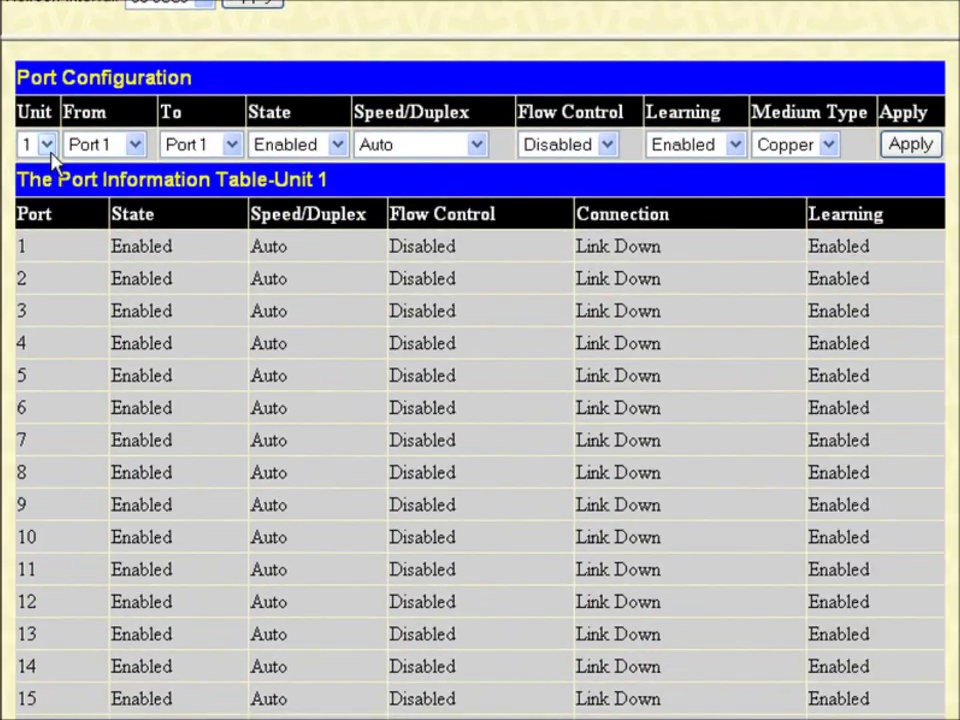
click(74, 164)
click(70, 206)
click(135, 144)
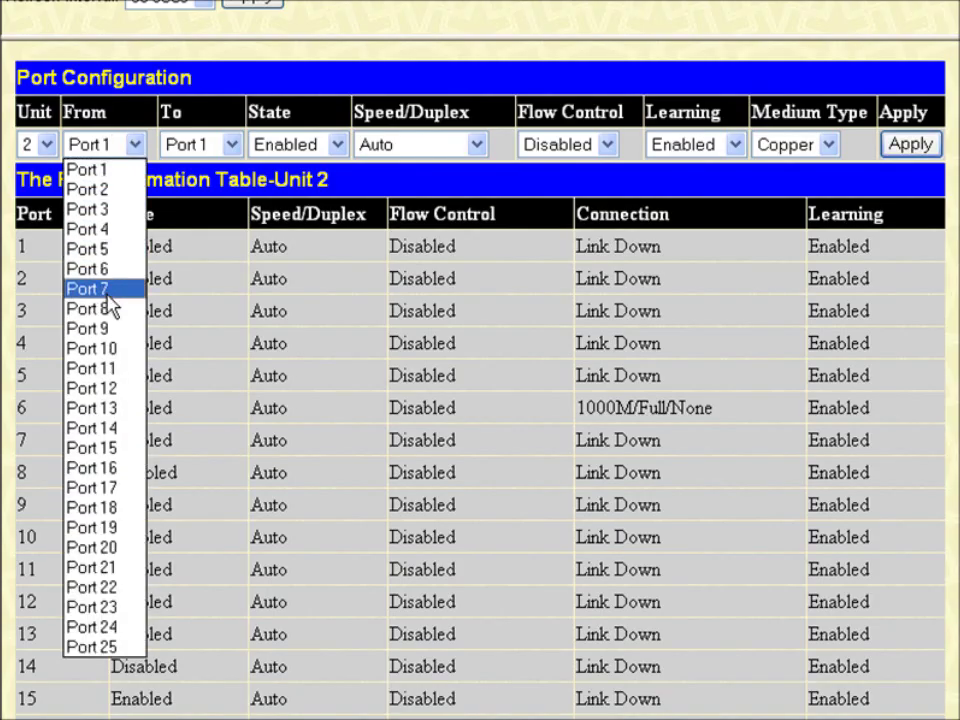
click(108, 428)
click(232, 144)
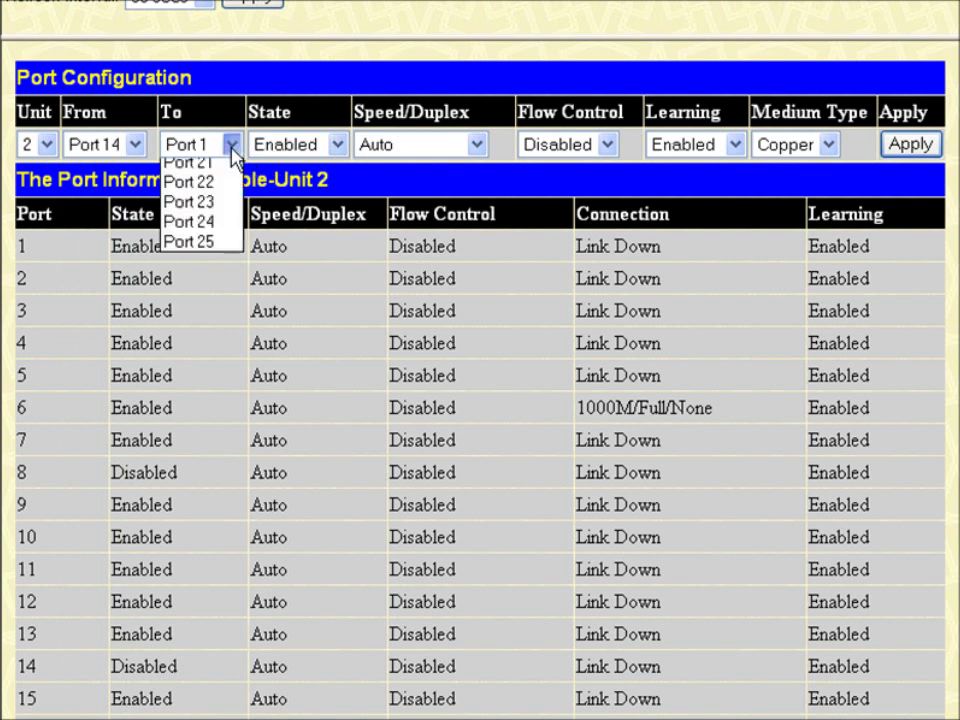
click(208, 432)
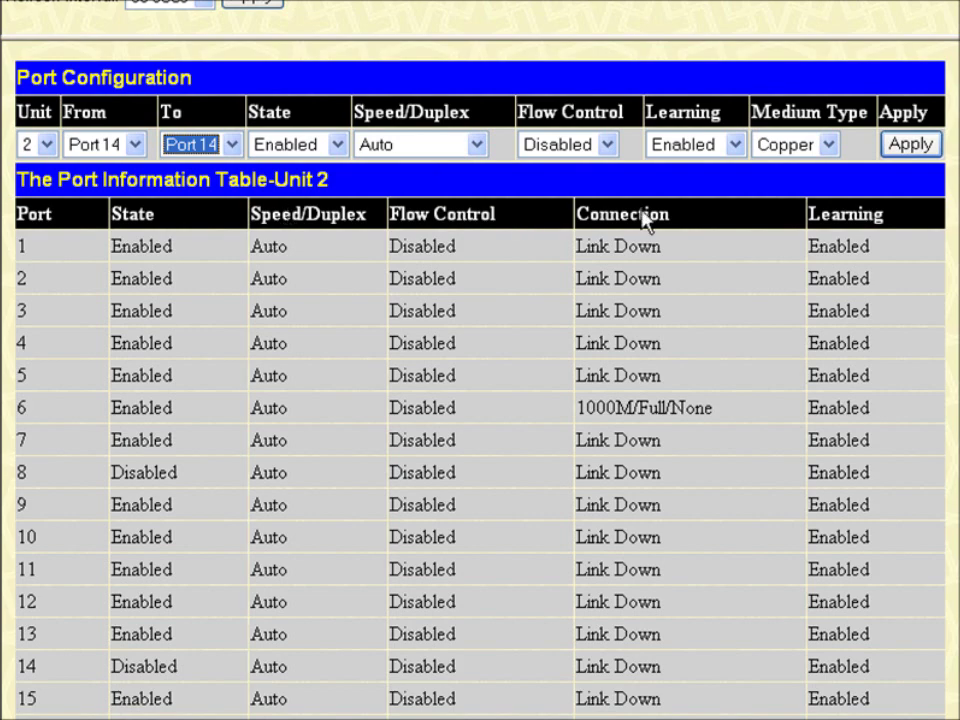
click(898, 146)
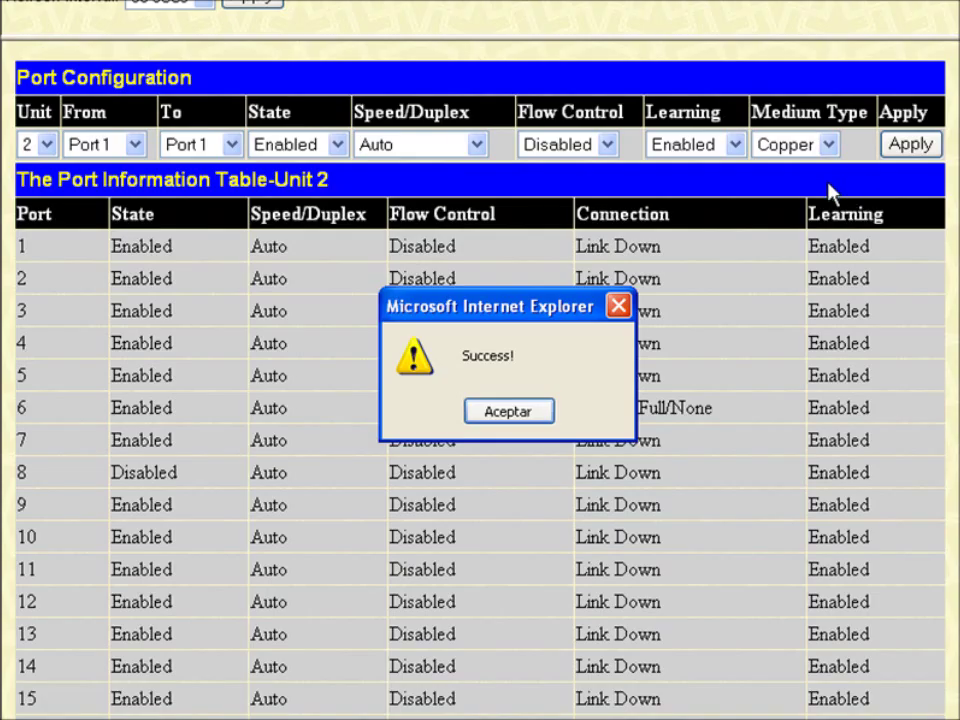
click(531, 413)
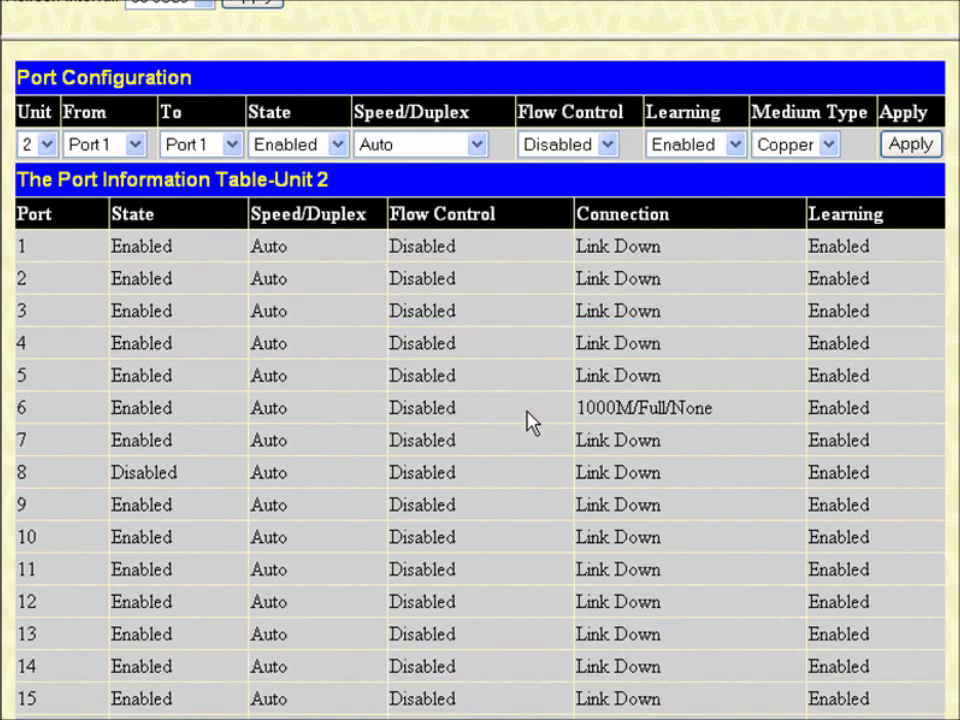
- Switch to the 3CDaemon syslog server to examine the newest switch message, and return to the browser
key(alt+Tab)
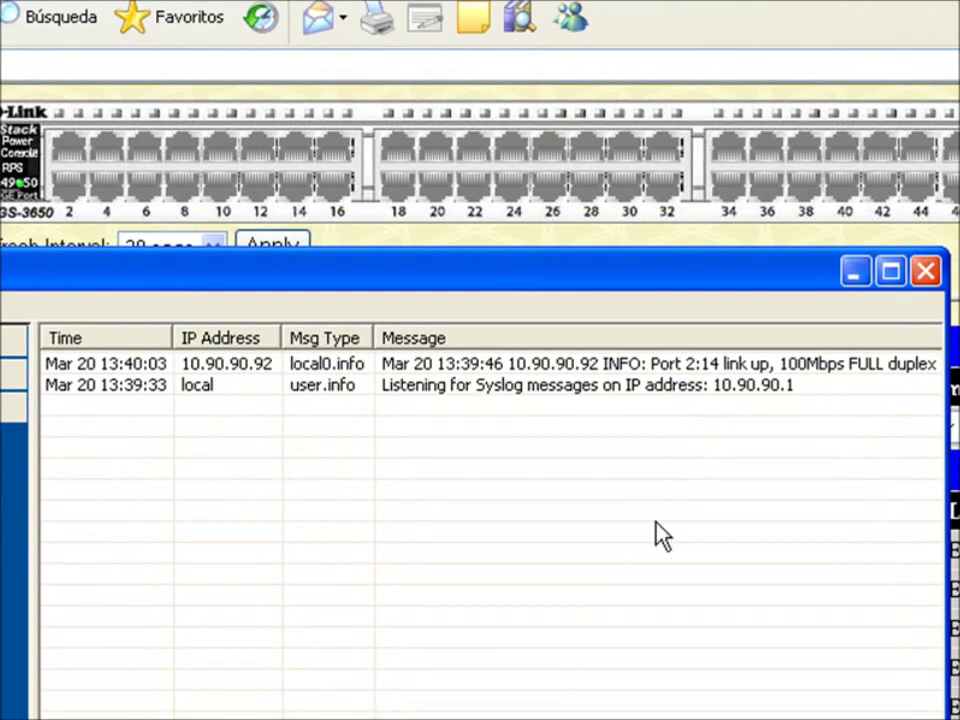
click(553, 113)
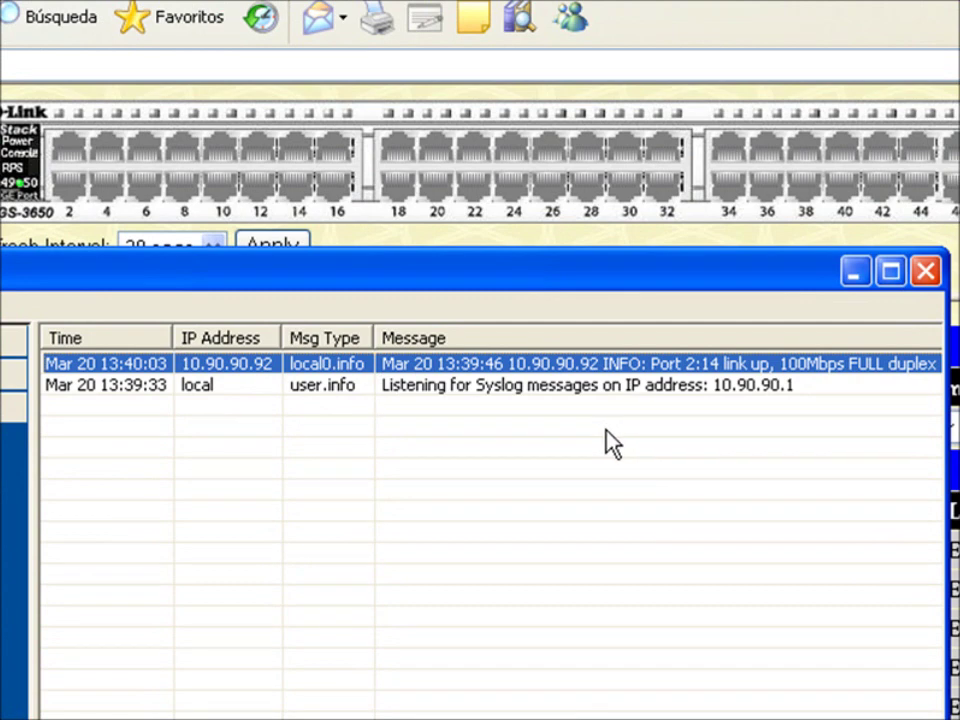
key(alt+Tab)
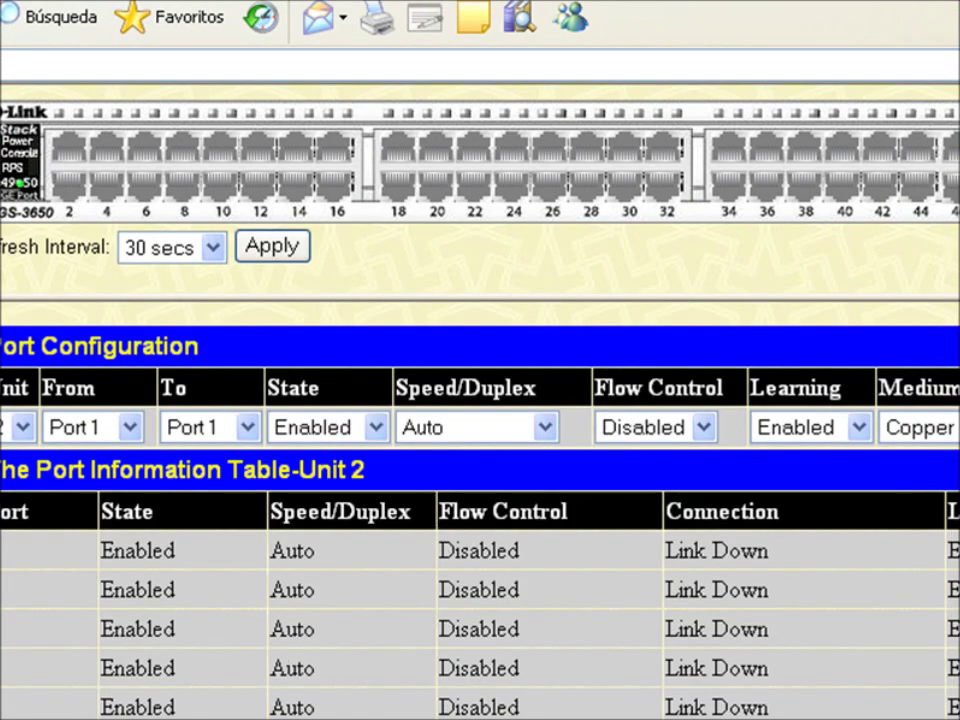
- Run telnet 10.90.90.92 and log in to the switch with blank username and password
click(75, 707)
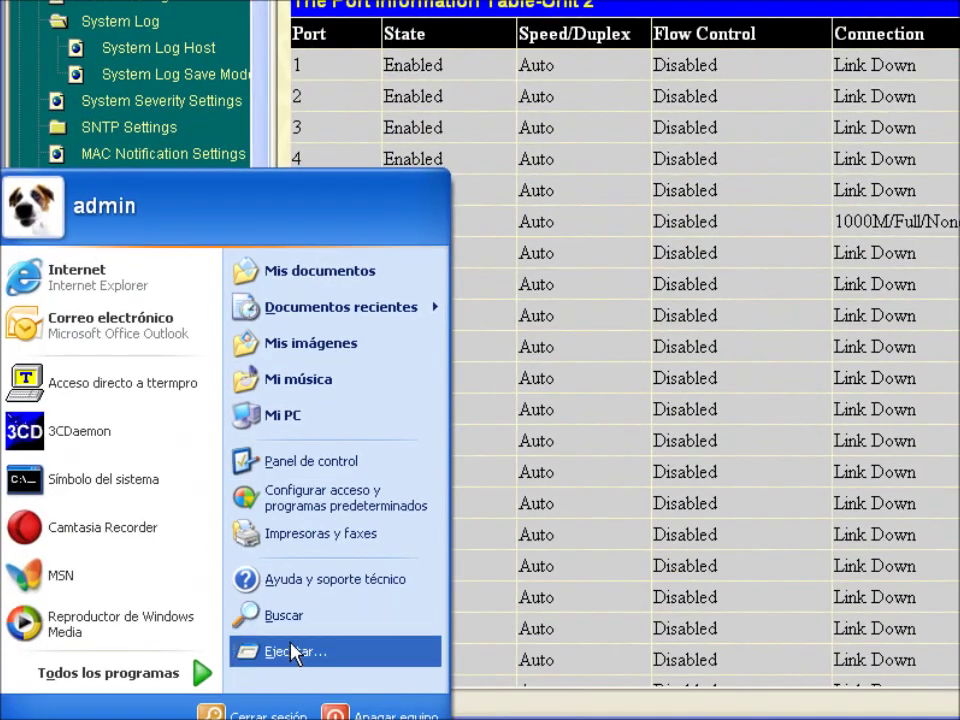
click(289, 653)
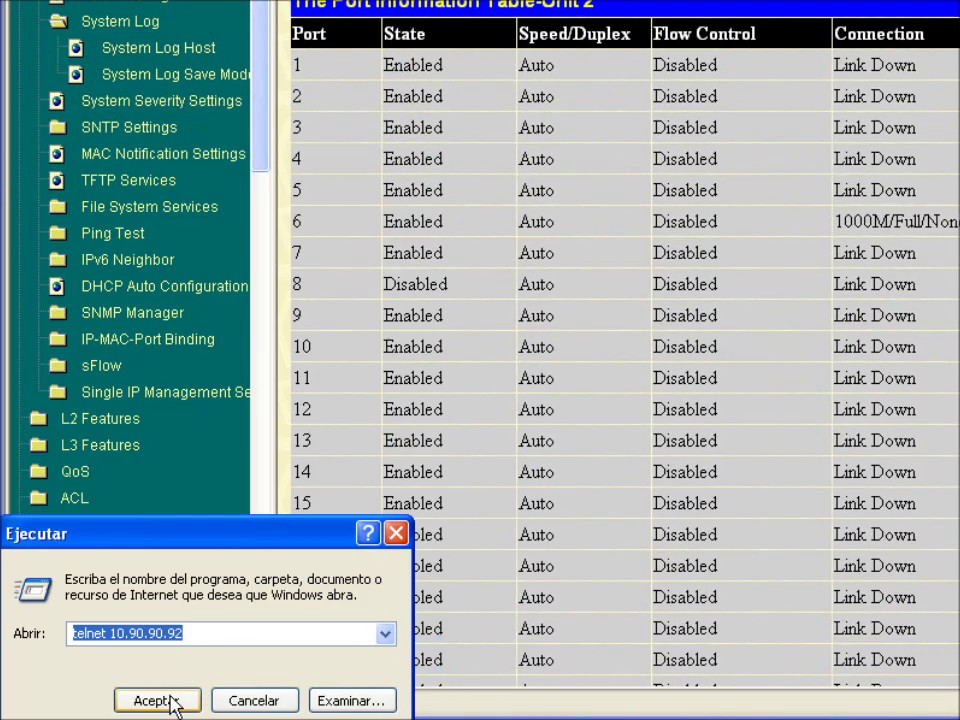
click(182, 699)
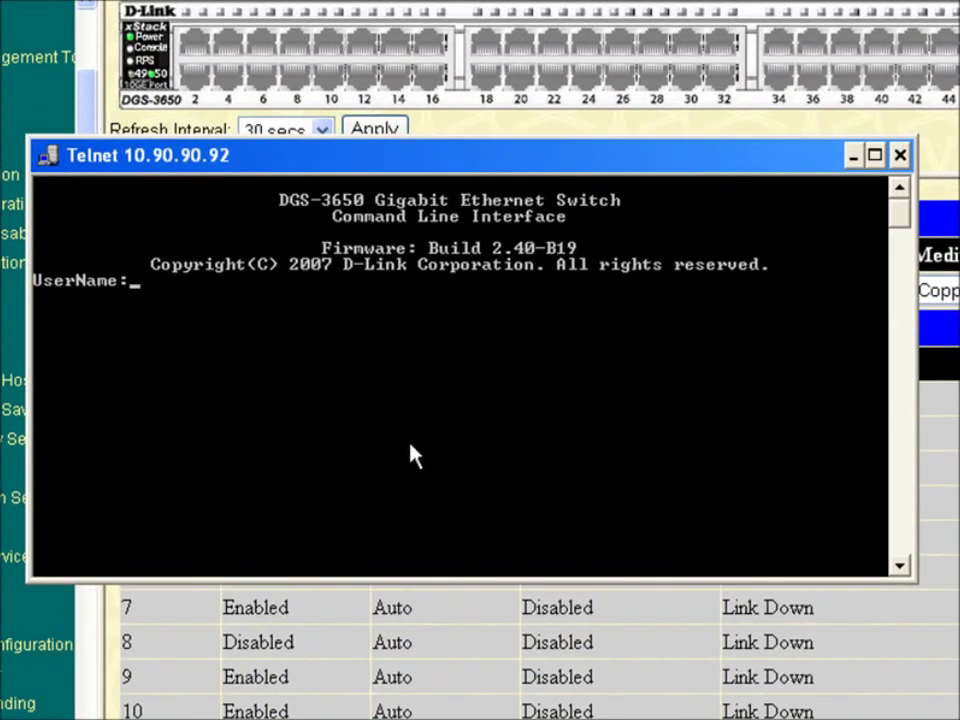
key(Return)
key(Return)
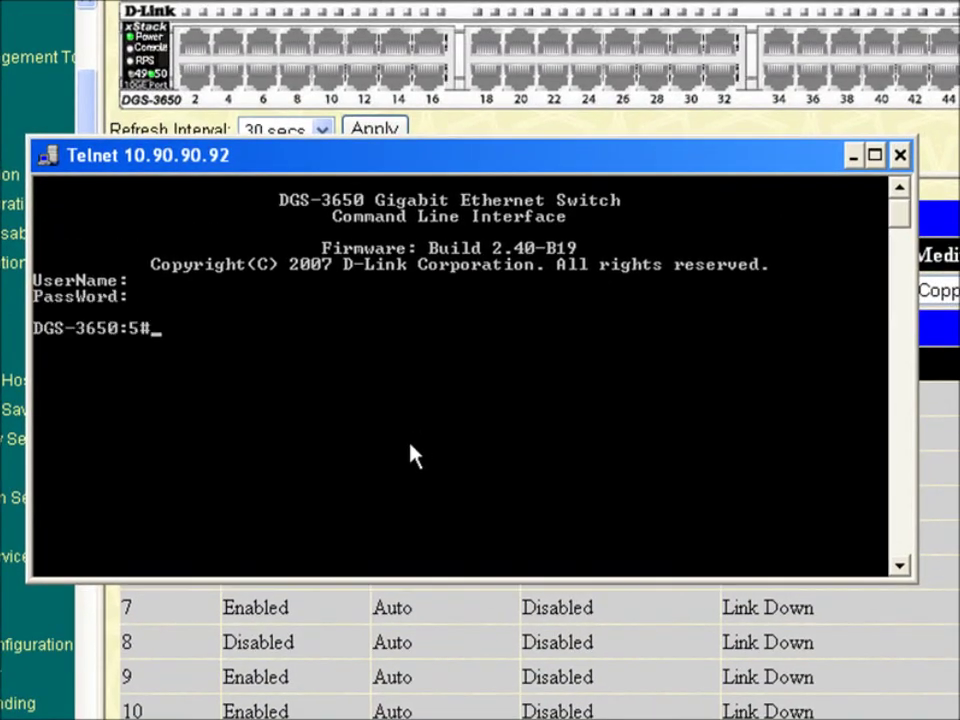
- Switch to the 3CDaemon syslog server to examine the message for the Telnet login, and minimize its window
key(alt+Tab)
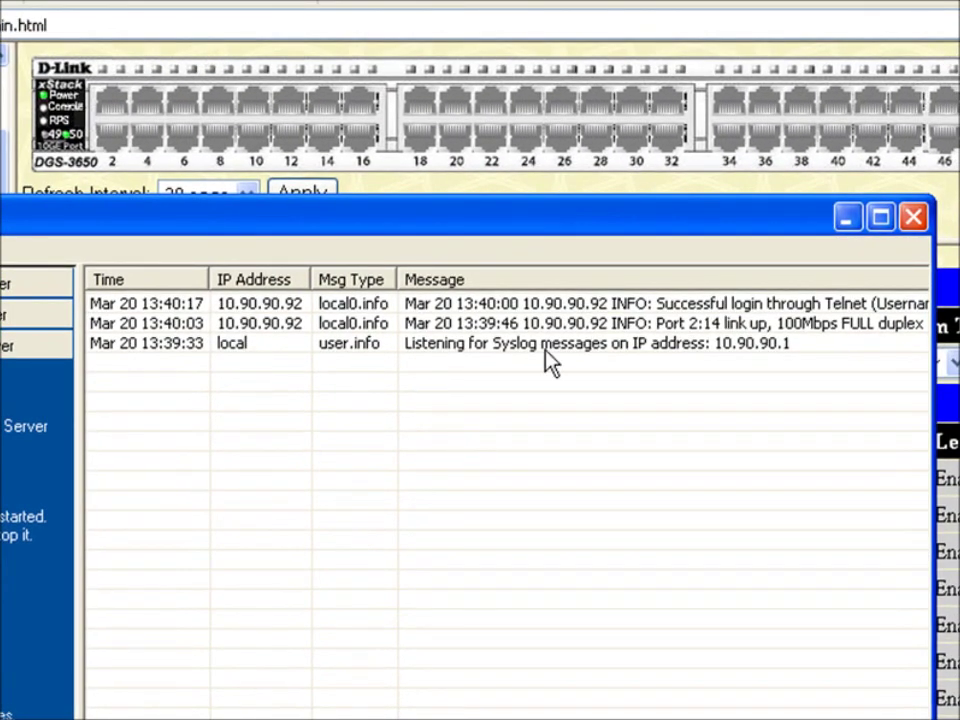
click(564, 309)
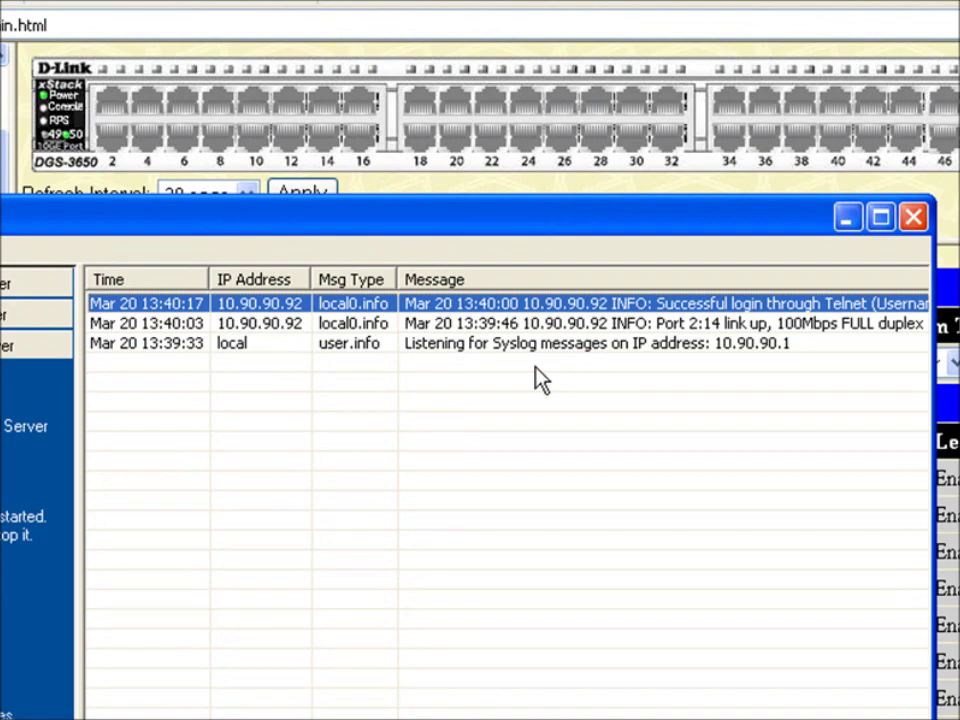
click(847, 219)
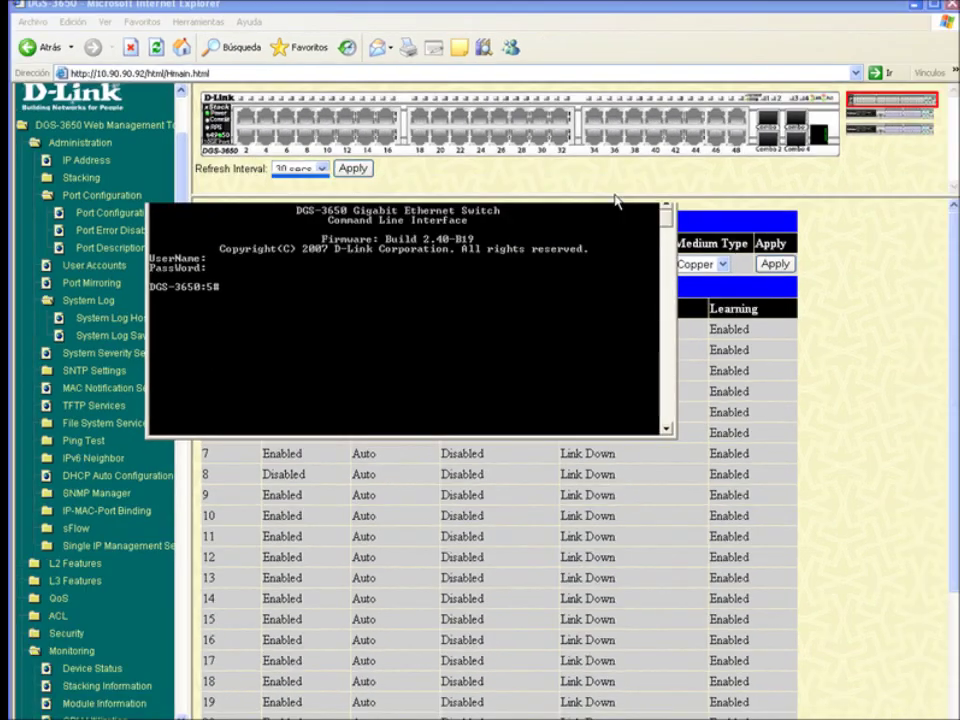
- Return to the browser, set Syslog State to Disabled in the switch's Device Information, and apply the change
click(773, 214)
scroll(203, 176, up, 2)
click(125, 203)
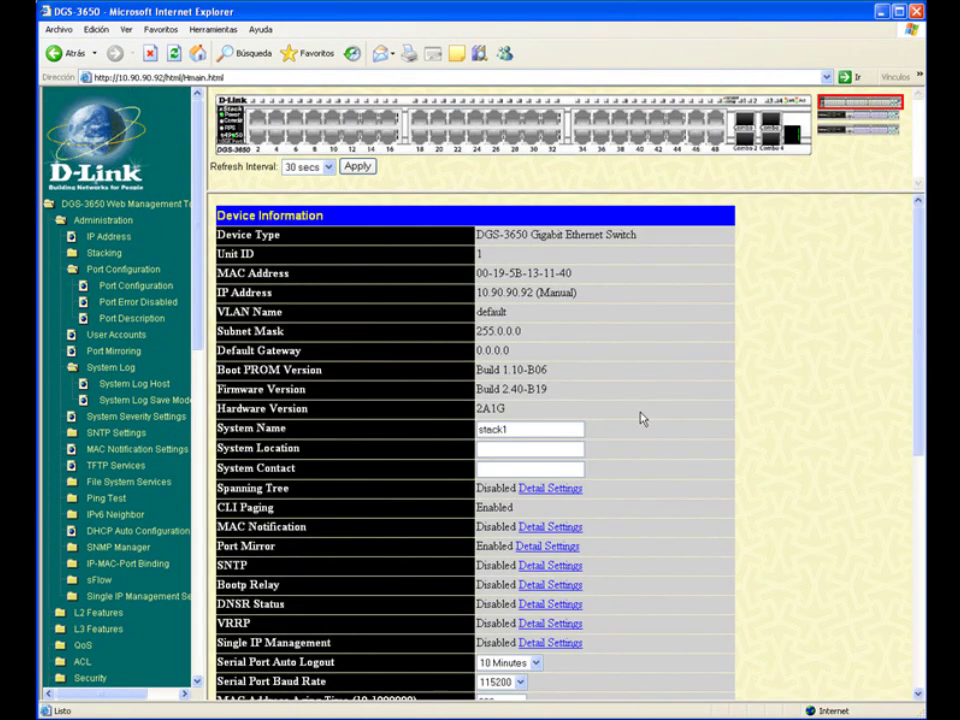
scroll(918, 472, down, 3)
scroll(918, 472, down, 6)
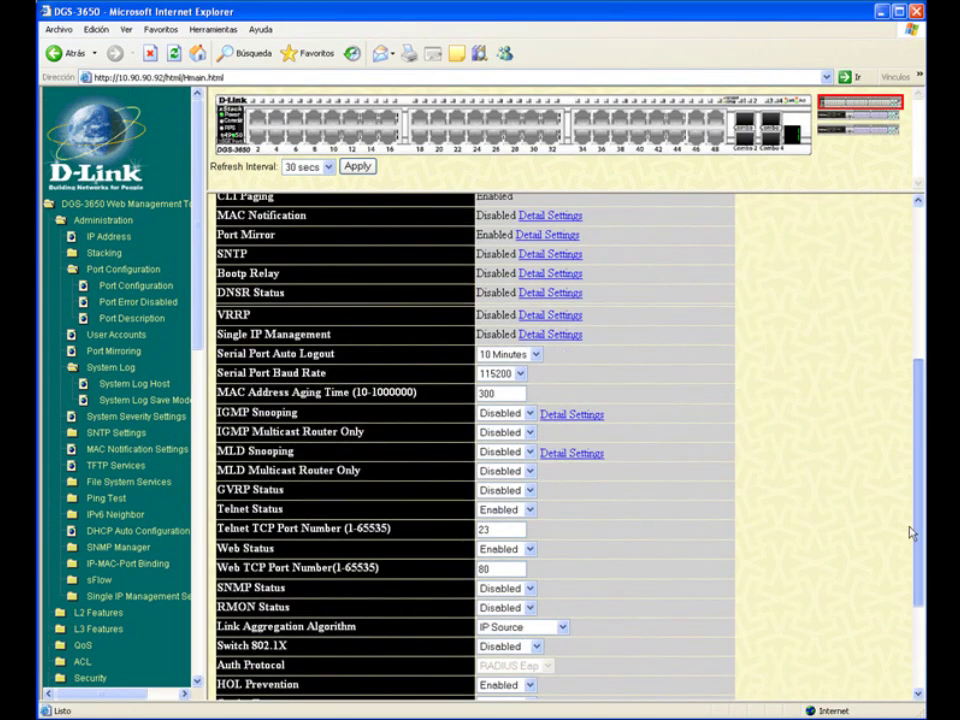
scroll(905, 630, down, 1)
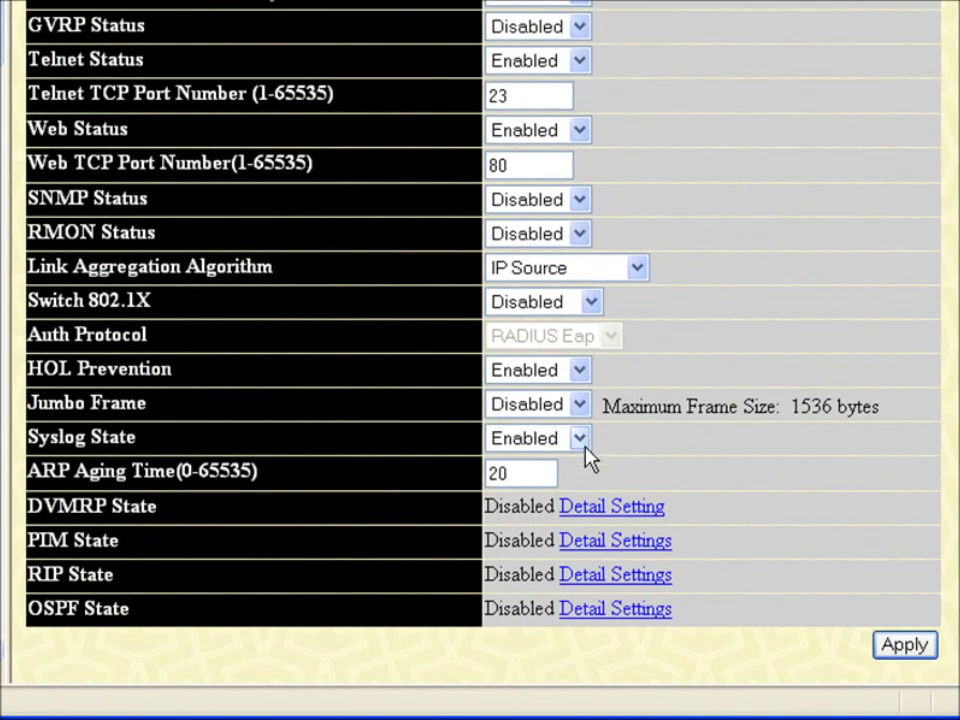
click(530, 562)
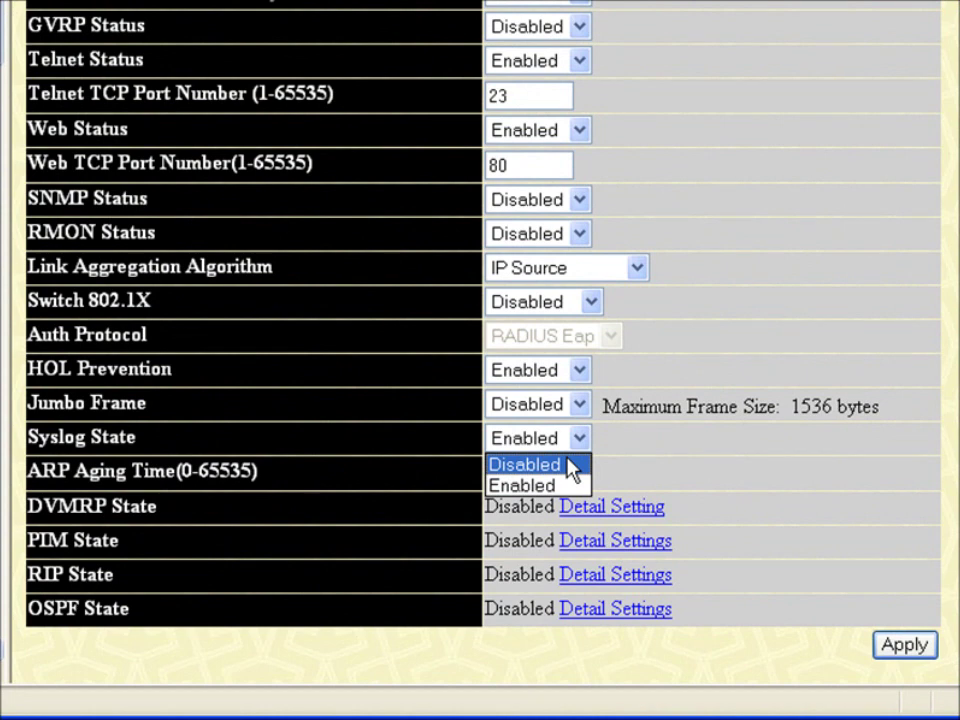
click(573, 465)
click(893, 647)
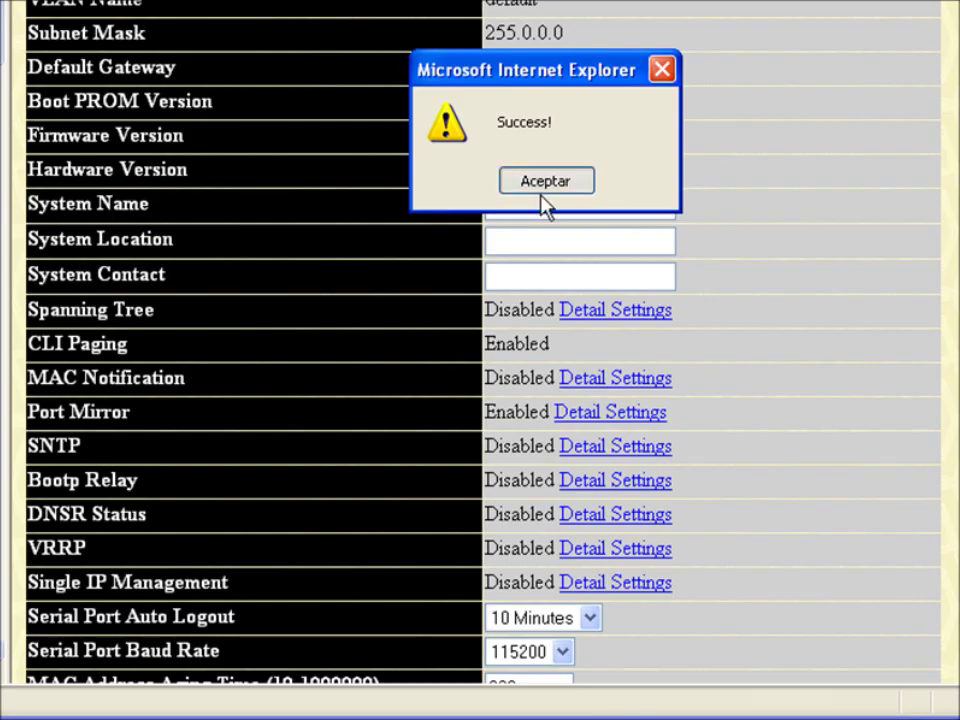
click(541, 186)
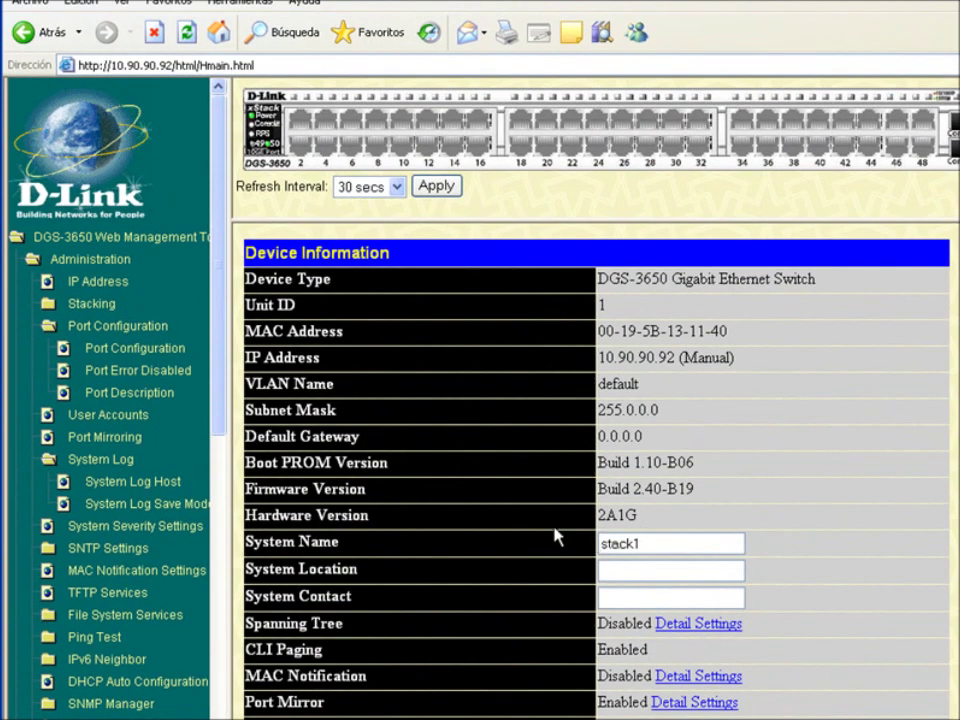
- Switch to the Telnet session for 10.90.90.92 and log in to the switch with blank username and password
key(alt+Tab)
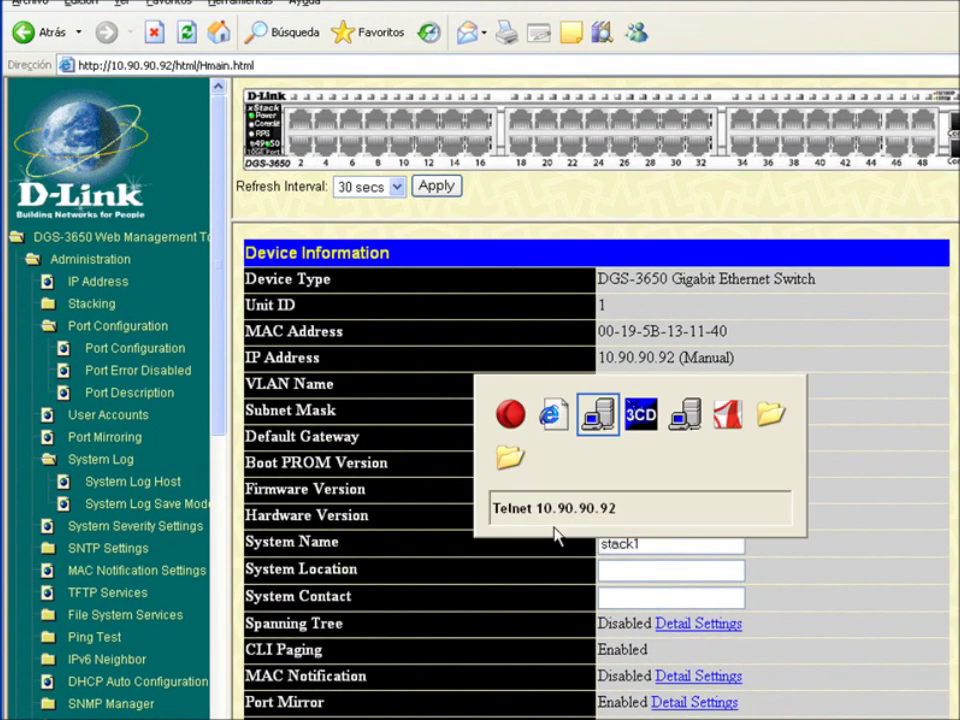
key(alt+Tab)
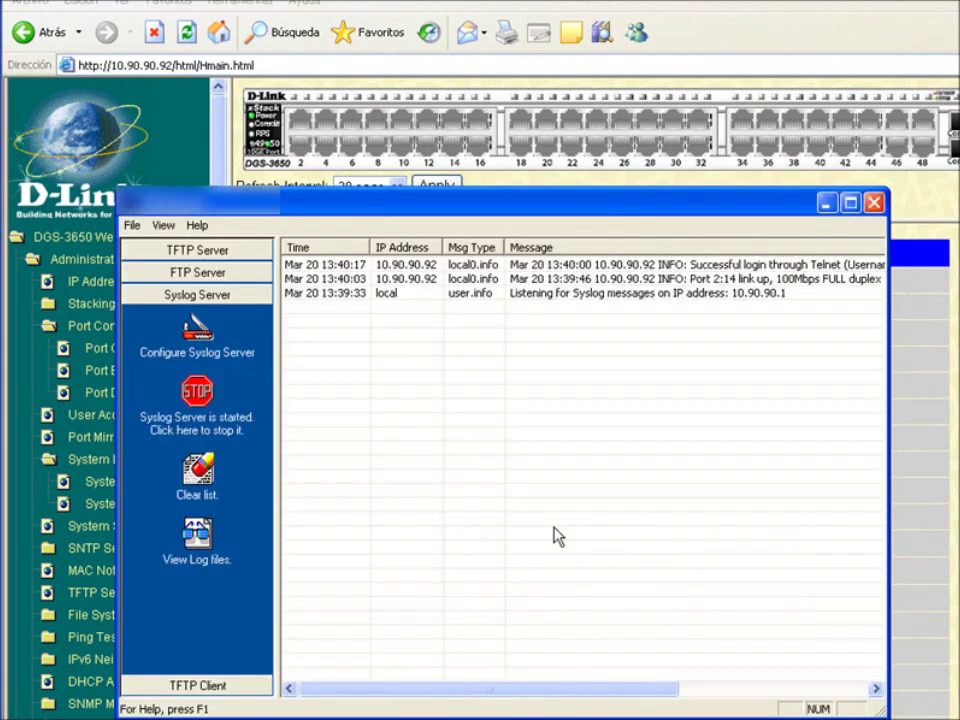
key(super)
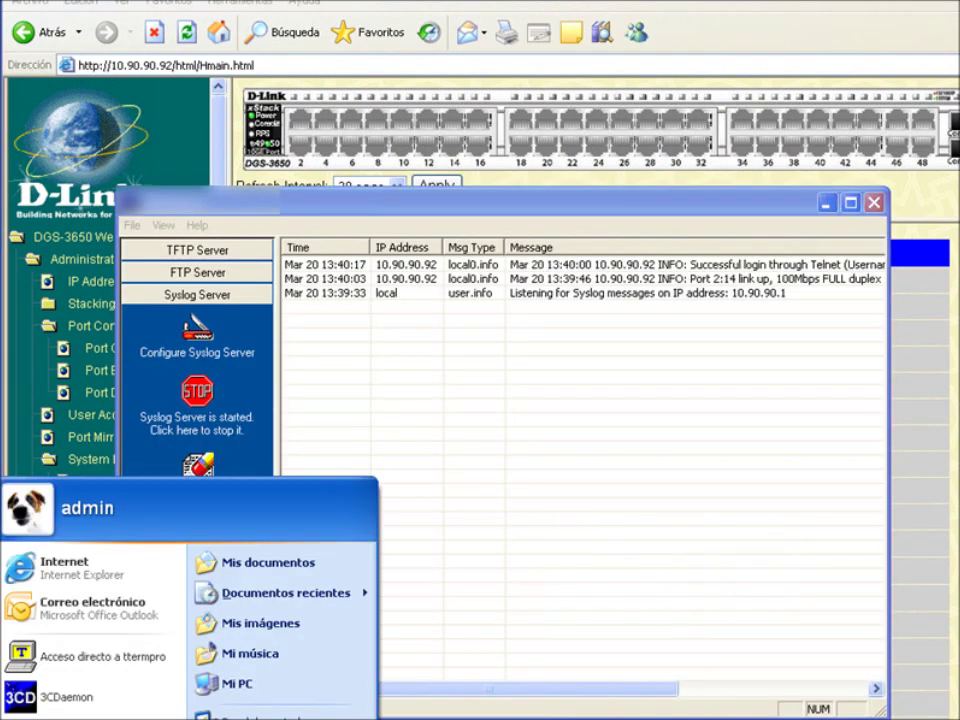
key(Escape)
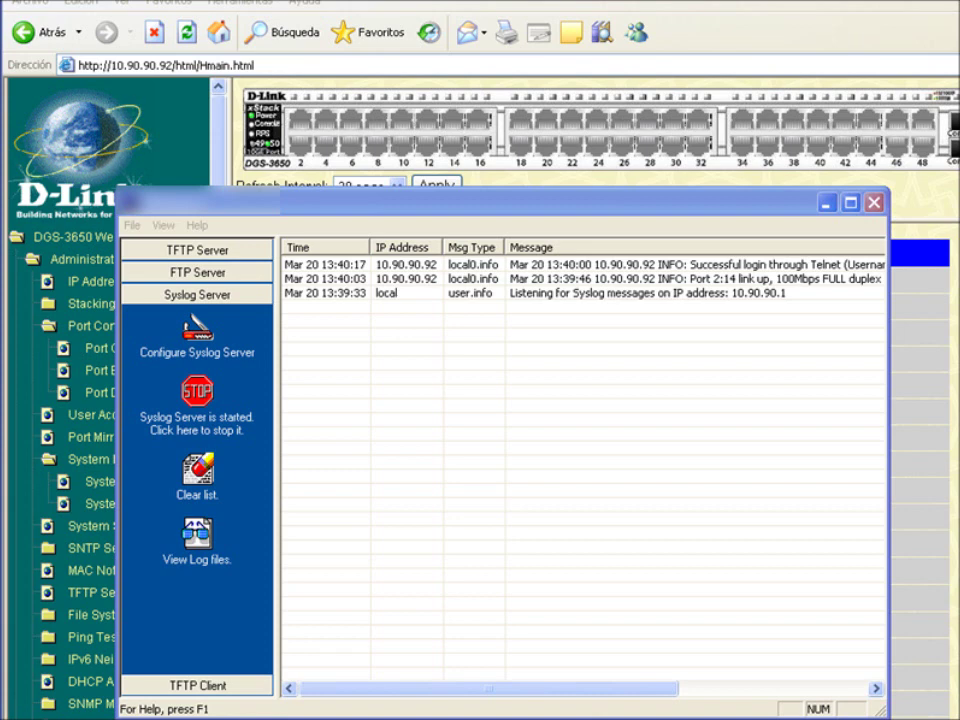
key(alt+Tab)
key(Return)
key(Return)
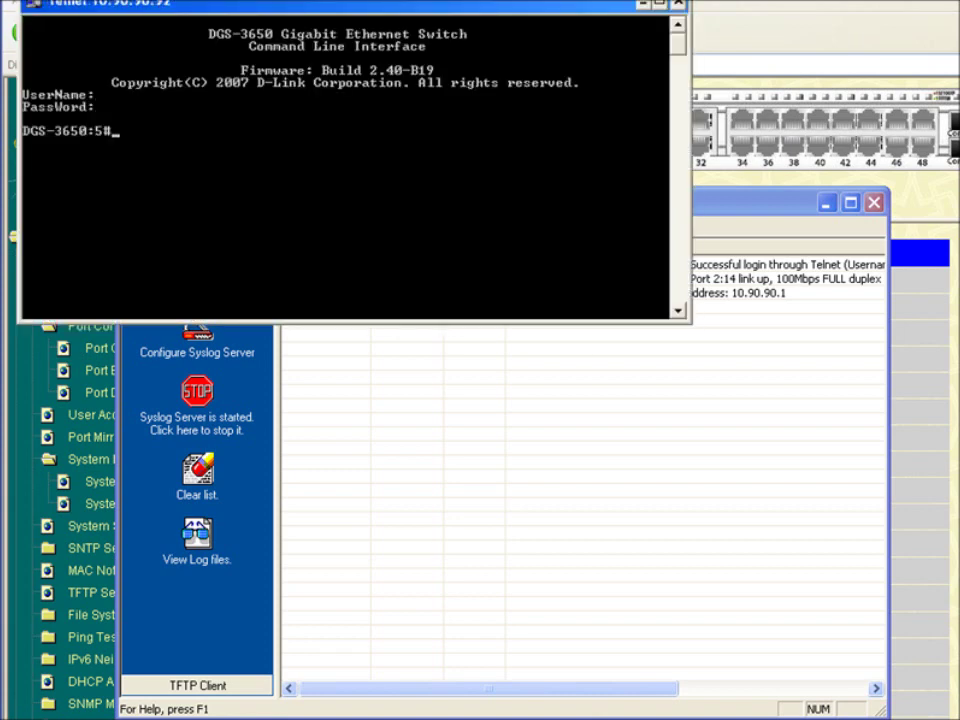
- Compare the messages received by the 3CDaemon syslog server with the Switch History Logs in the browser
key(alt+Tab)
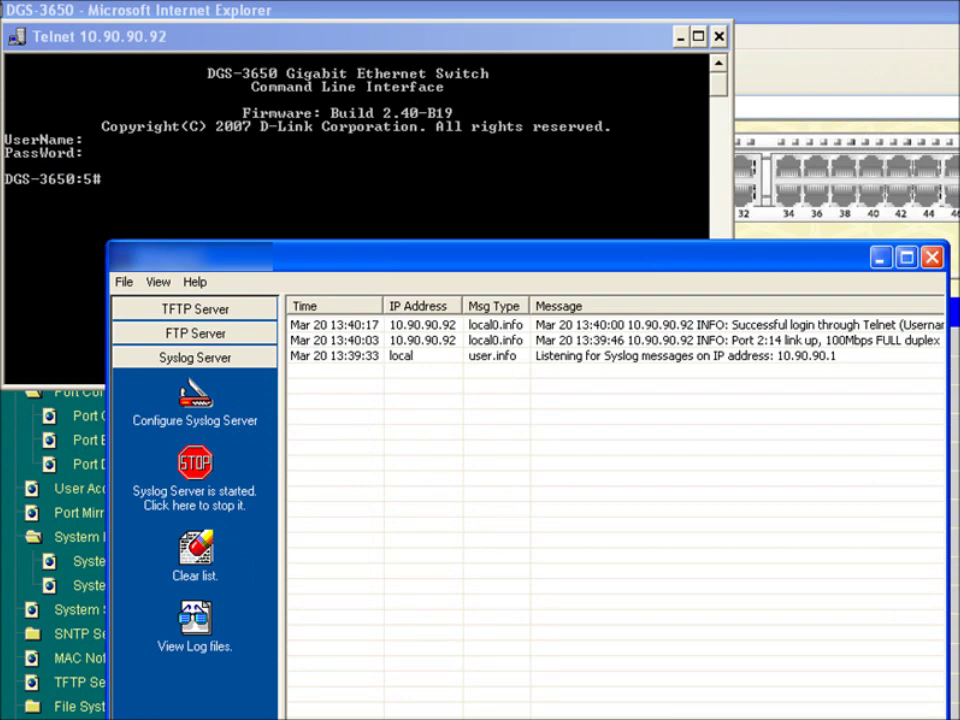
key(alt+Tab)
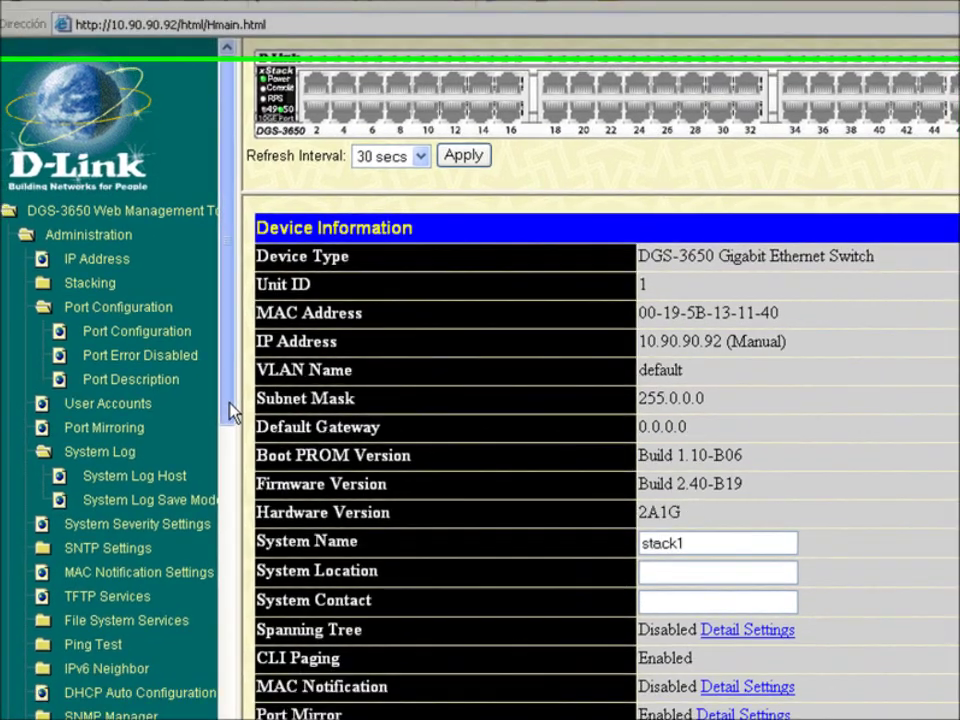
drag(232, 410, 241, 719)
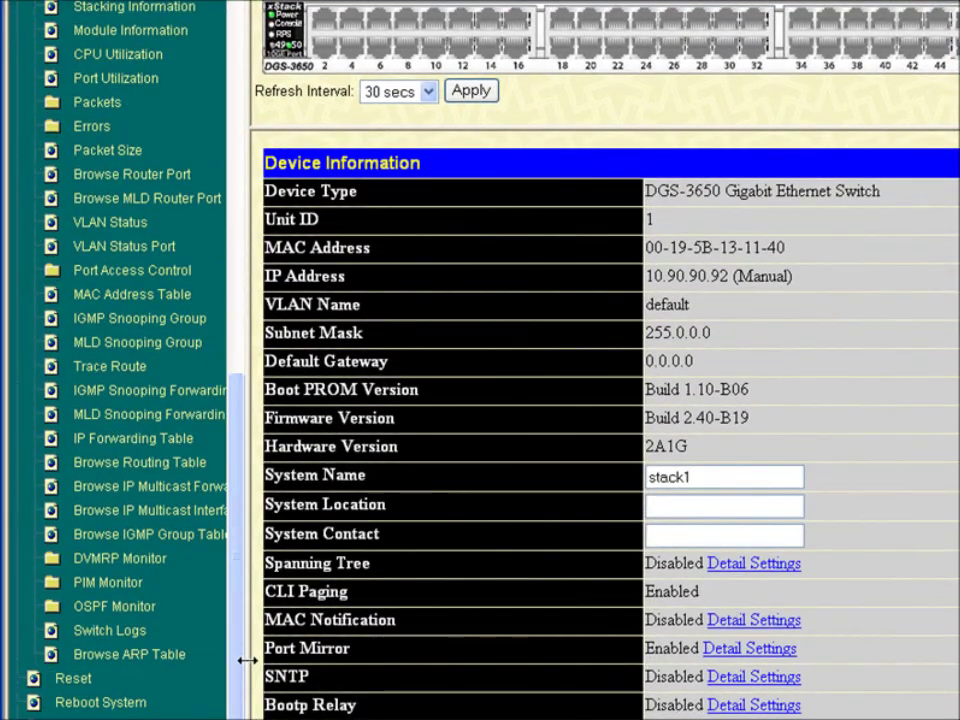
click(137, 633)
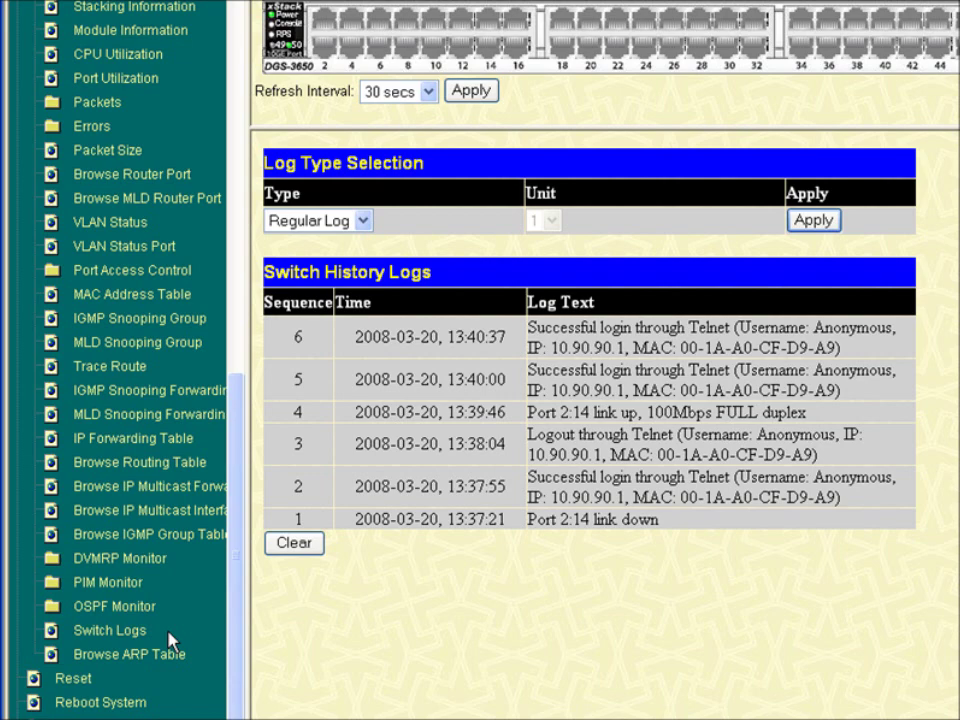
key(alt+Tab)
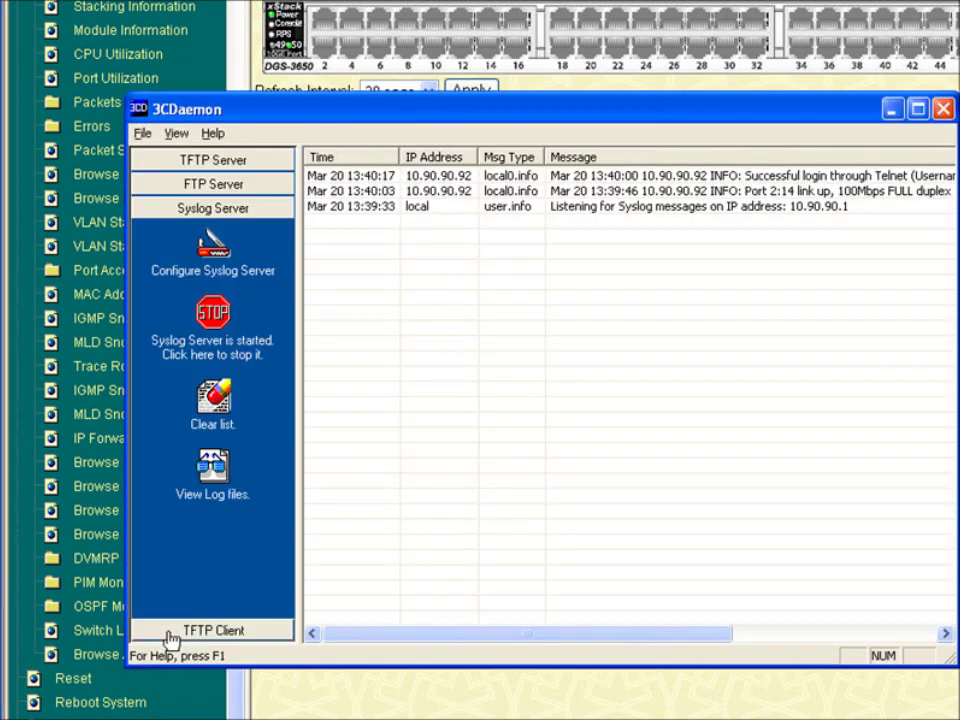
key(alt+Tab)
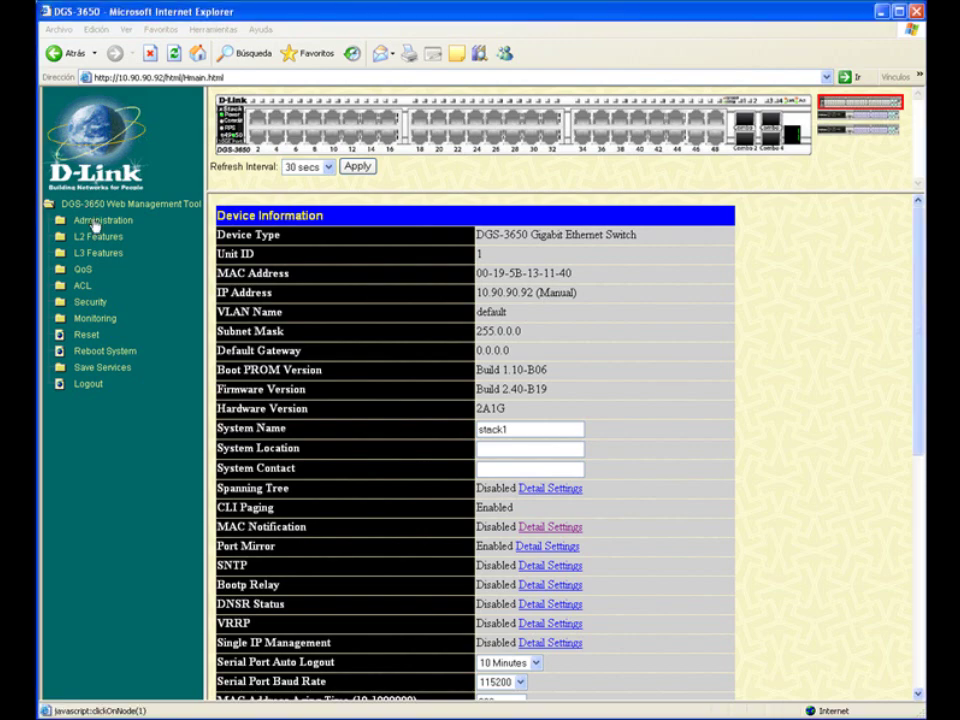
- Open System Boot Information under File System Services and examine unit 1's boot image and boot configuration paths
click(95, 221)
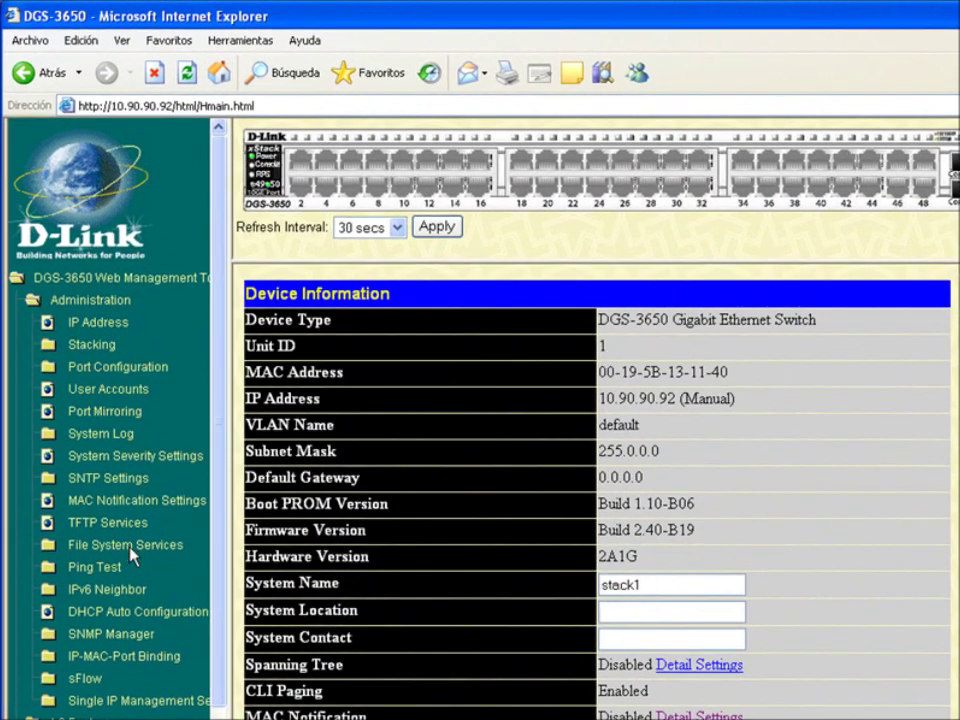
click(131, 404)
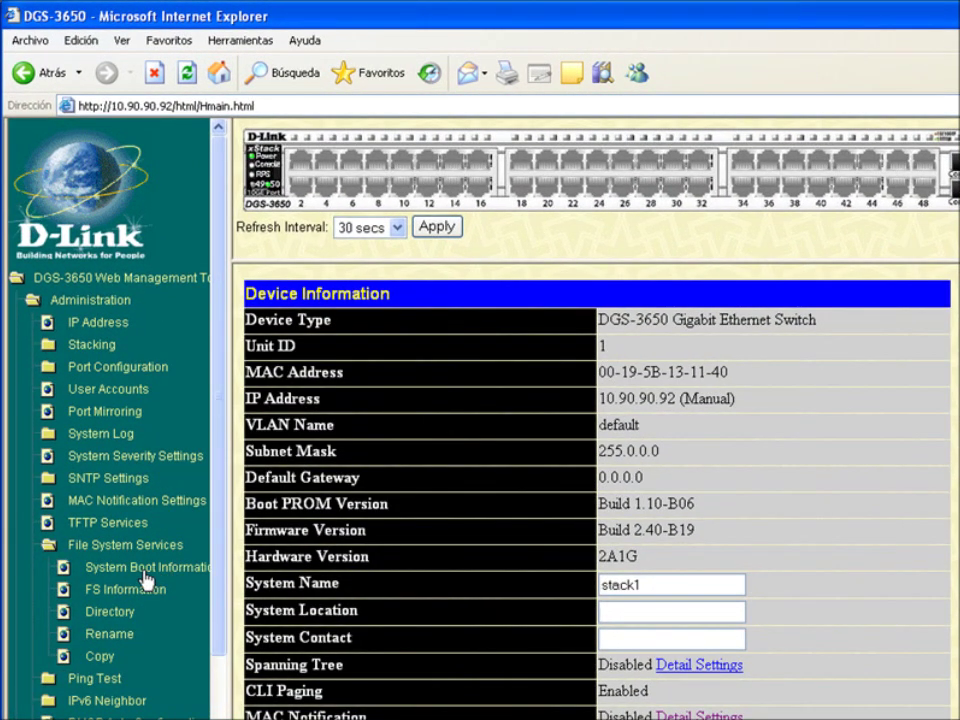
click(146, 572)
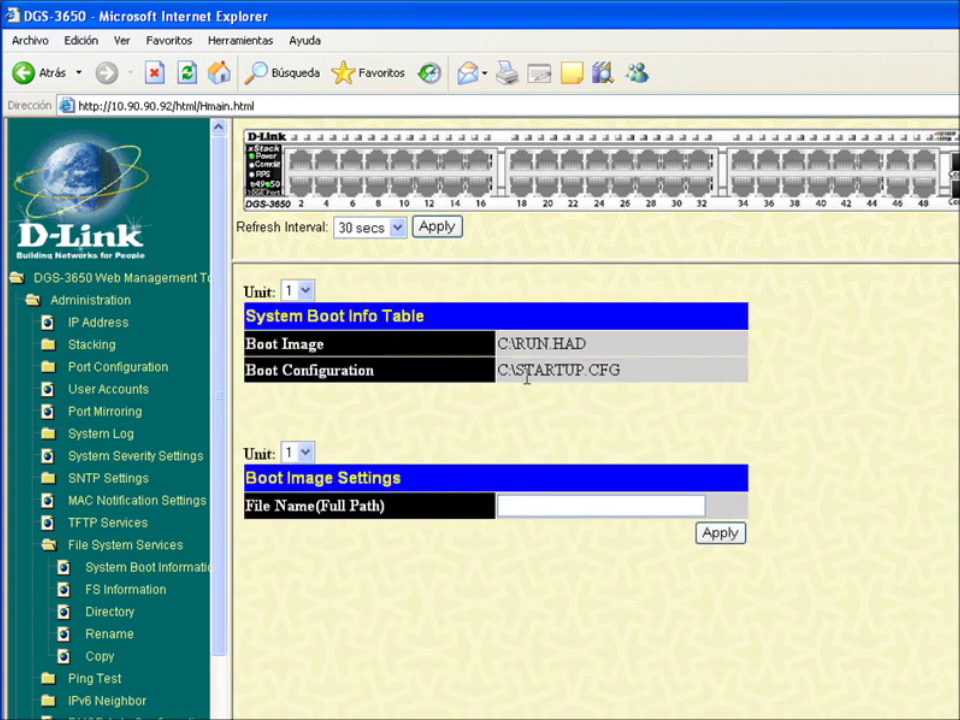
drag(592, 344, 493, 346)
drag(371, 349, 245, 362)
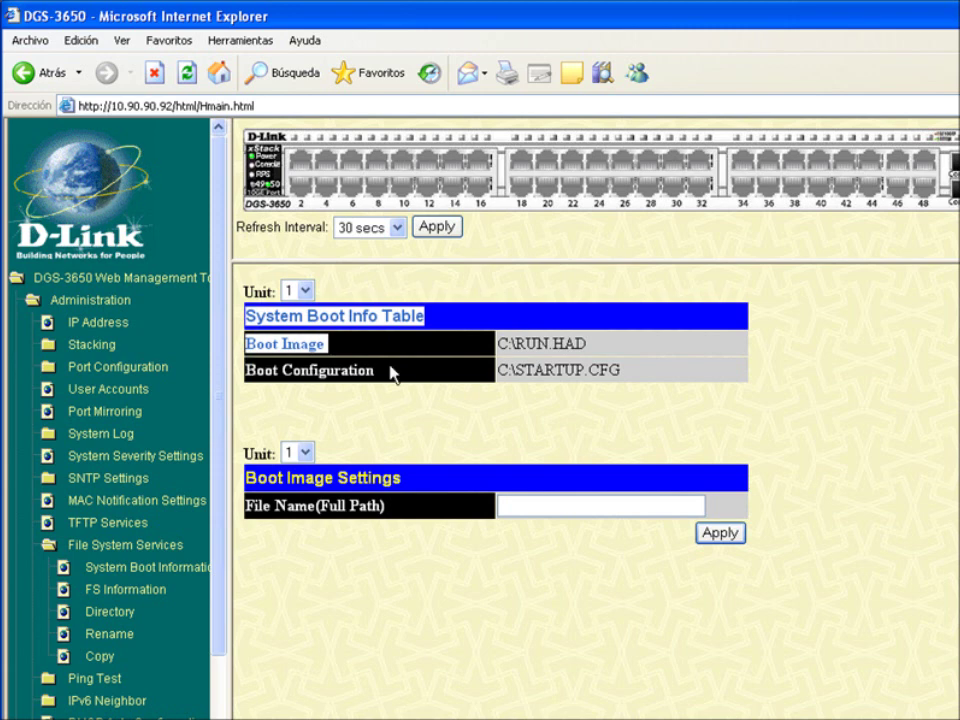
drag(624, 371, 504, 378)
drag(381, 376, 260, 378)
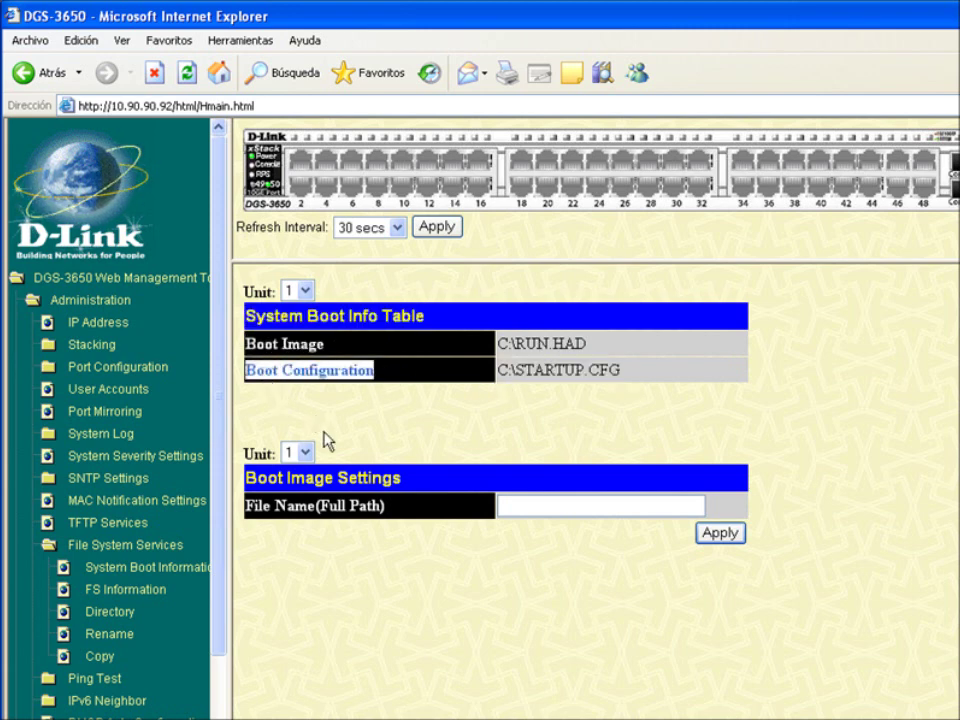
- Examine the switch's FS Information and the directory of drive C:, including the RUN.HAD and STARTUP.CFG boot-up marks
click(126, 592)
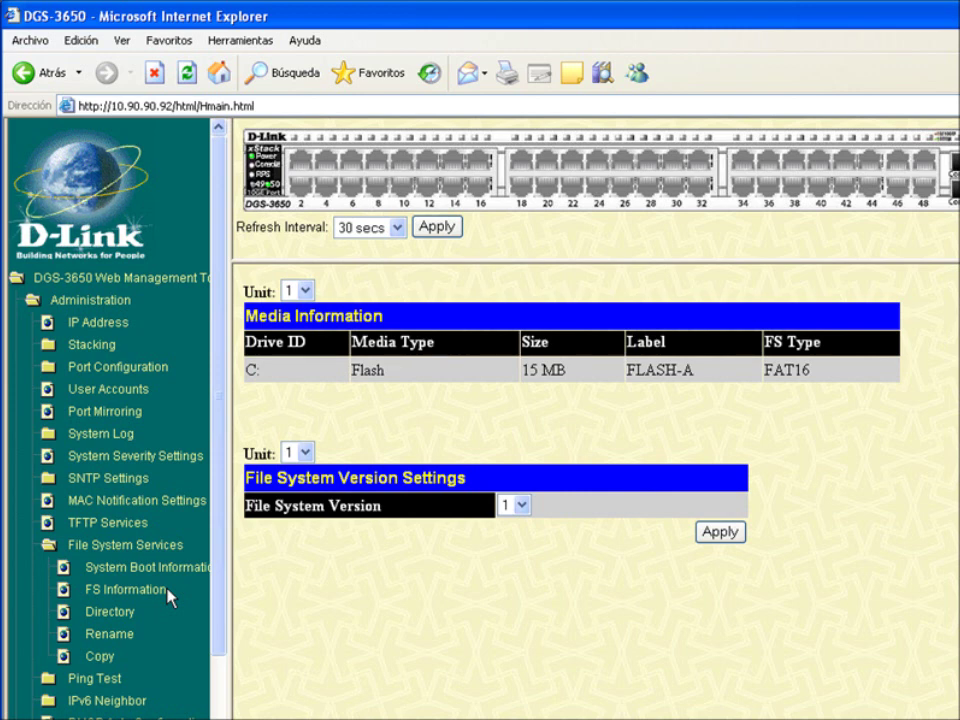
click(128, 614)
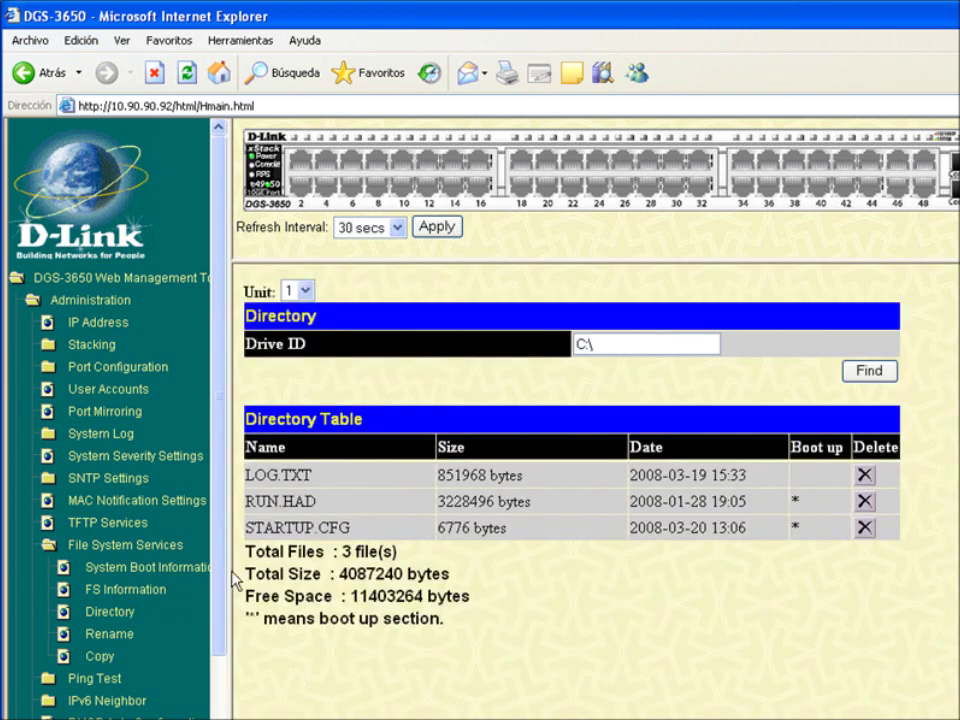
drag(351, 505, 246, 500)
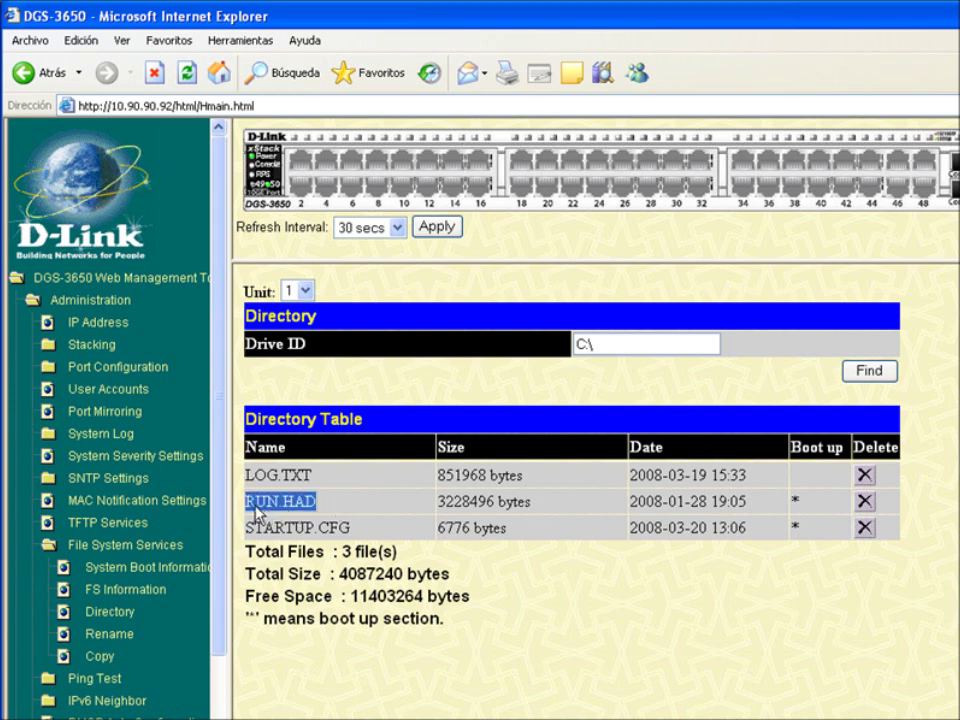
drag(530, 502, 438, 503)
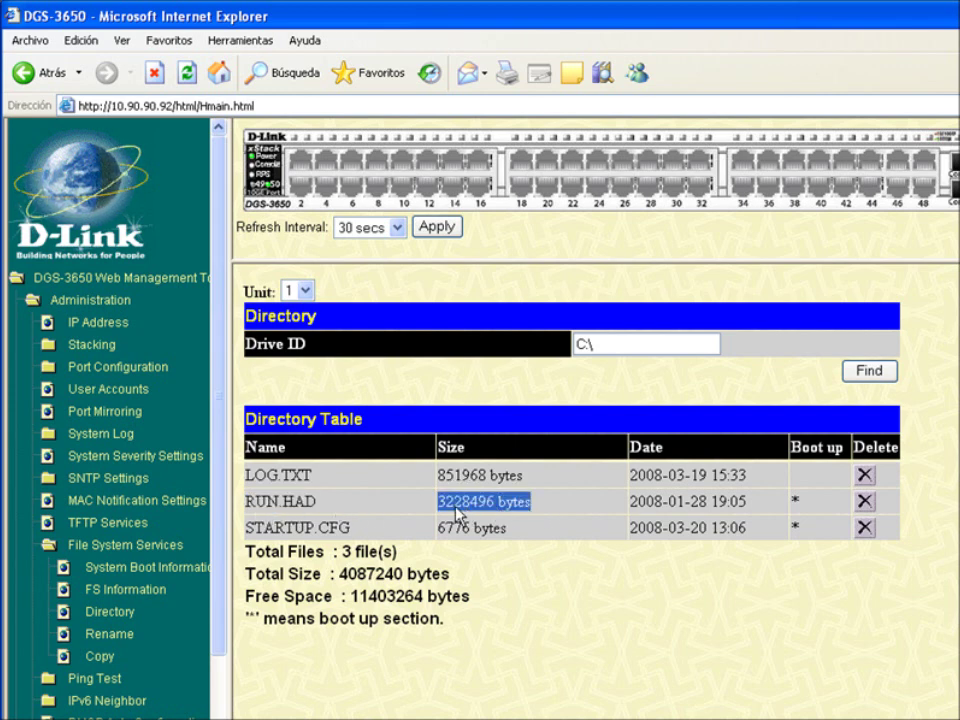
drag(806, 504, 791, 500)
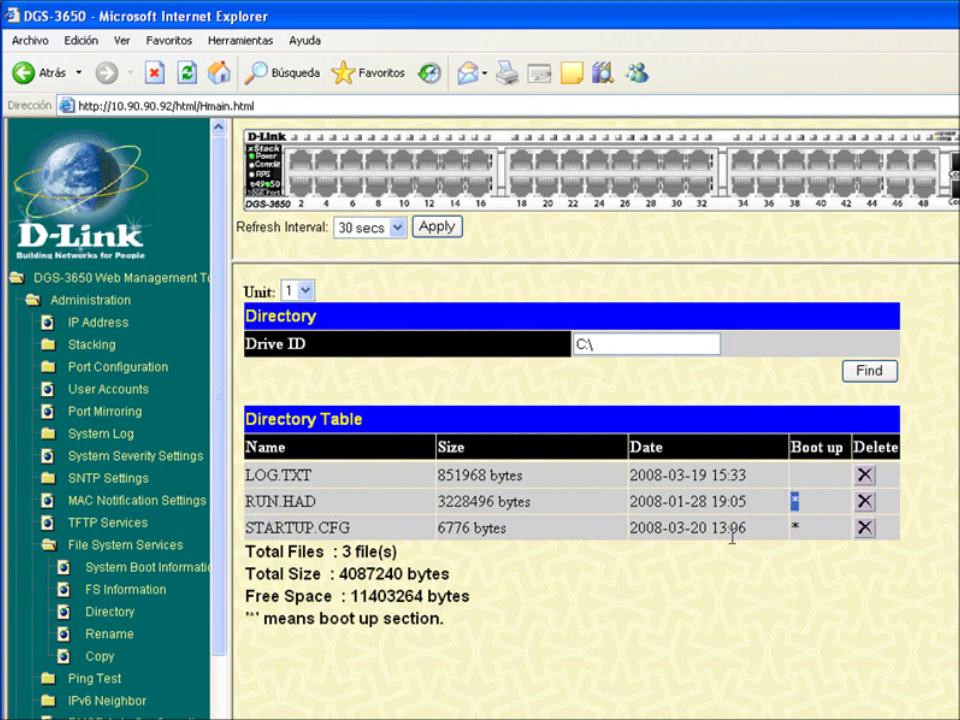
drag(452, 620, 246, 618)
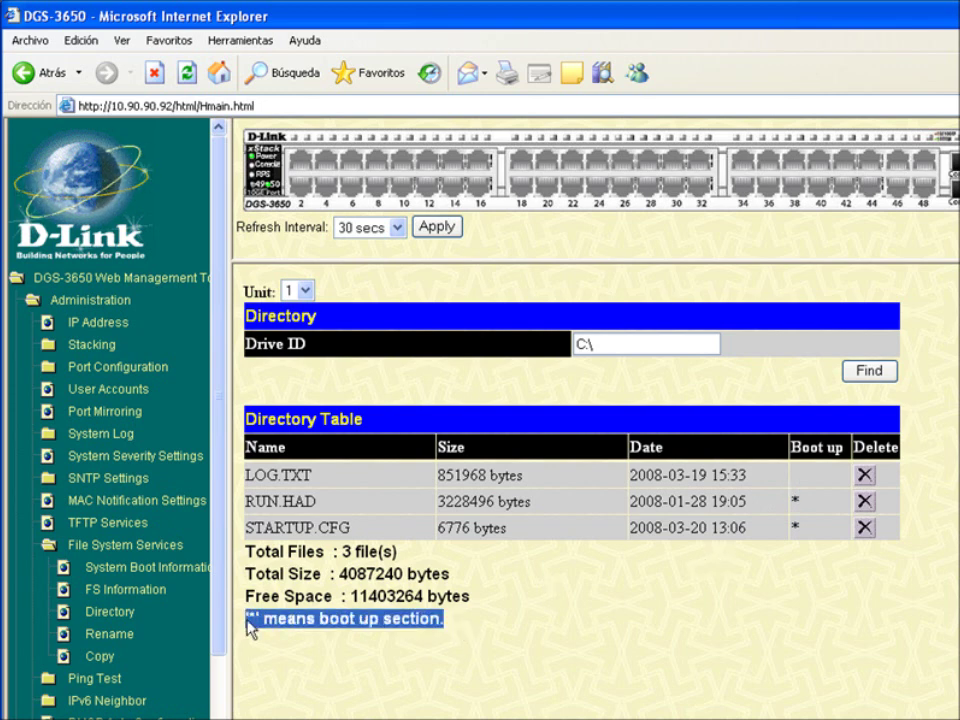
drag(360, 543, 285, 551)
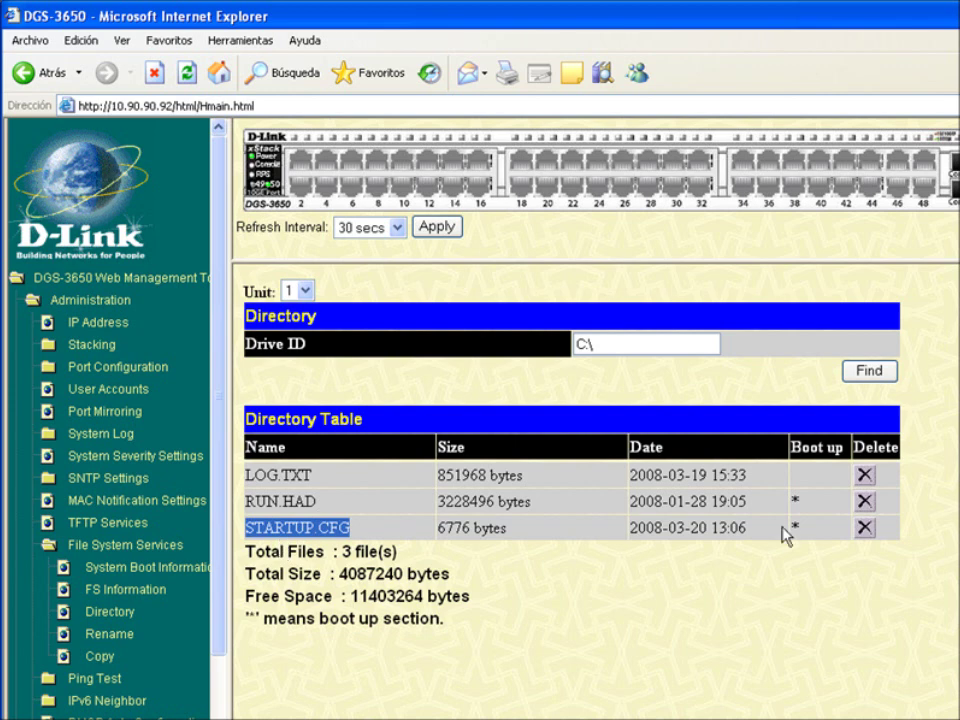
click(820, 535)
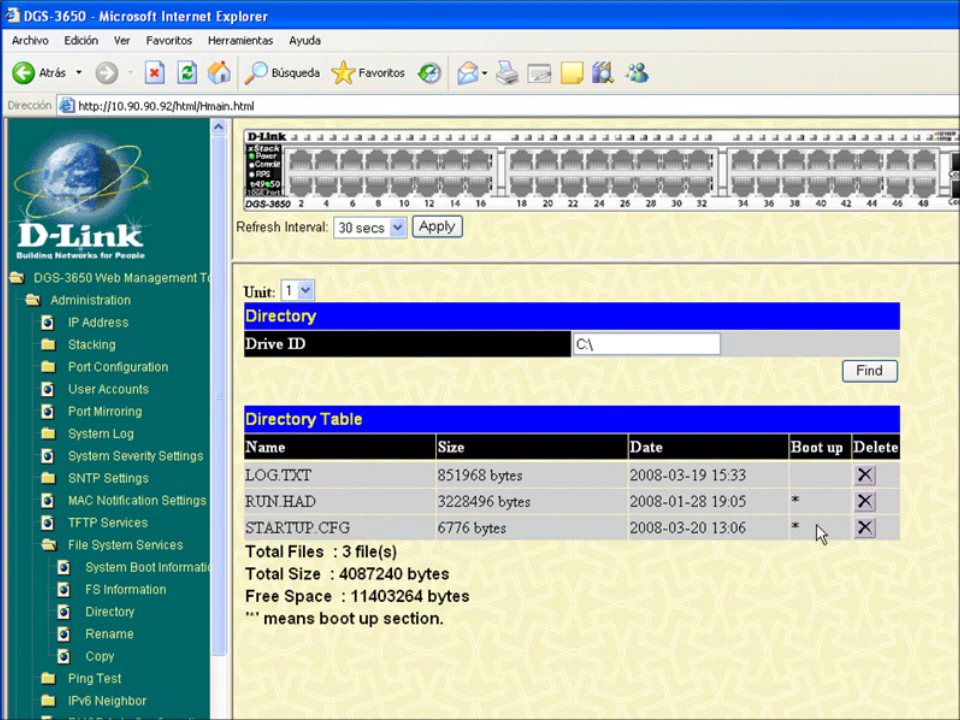
click(524, 612)
- Copy the file name STARTUP.CFG from the Directory Table to the clipboard
click(112, 660)
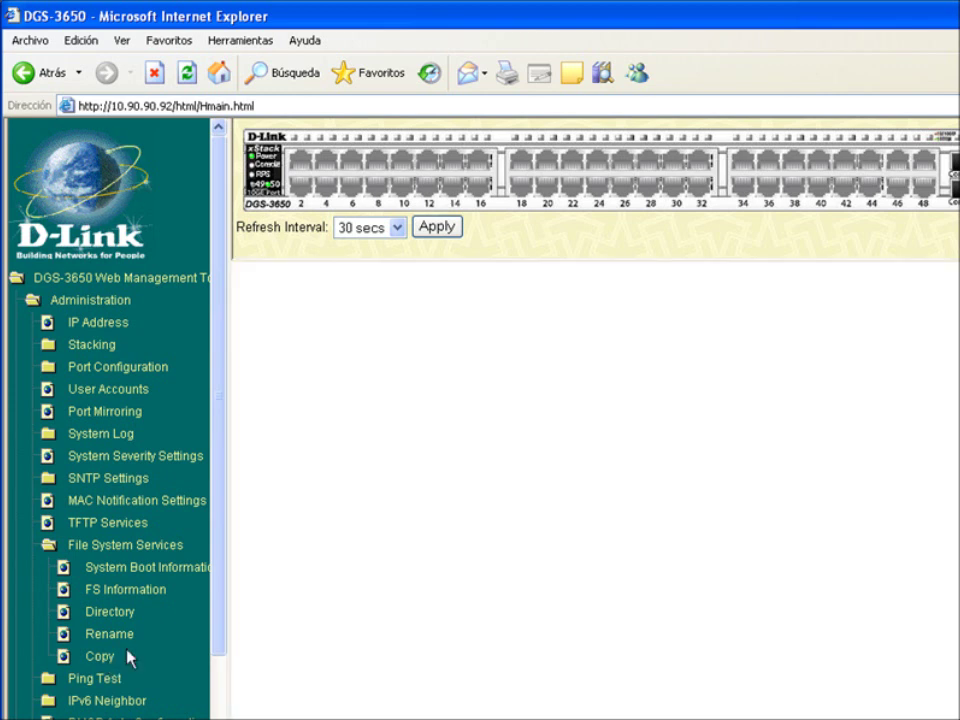
click(122, 614)
drag(351, 527, 258, 524)
right_click(262, 530)
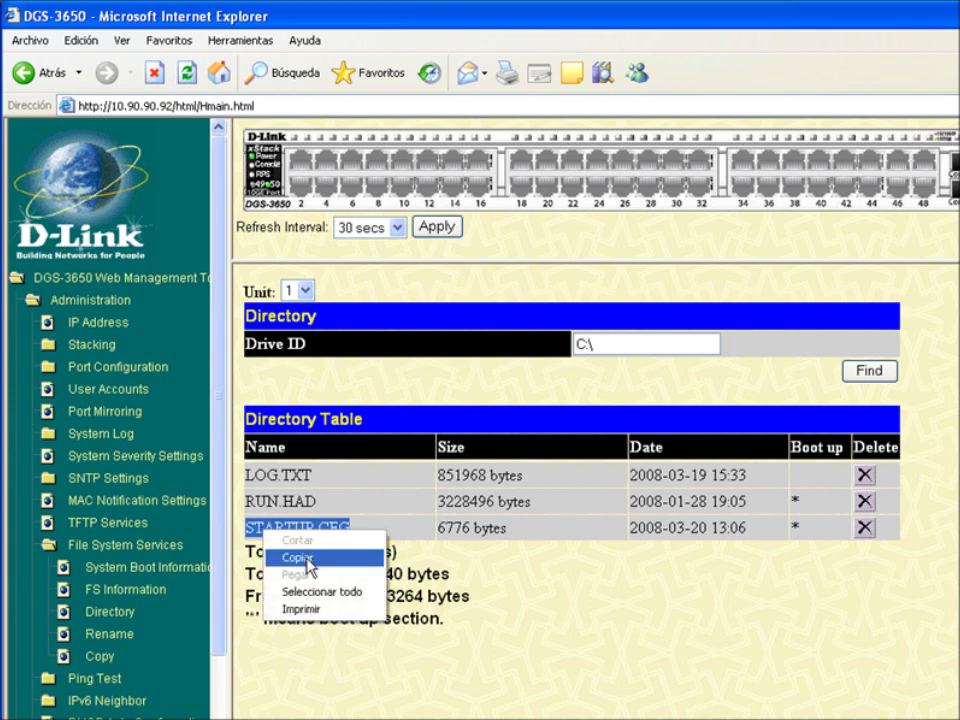
click(302, 558)
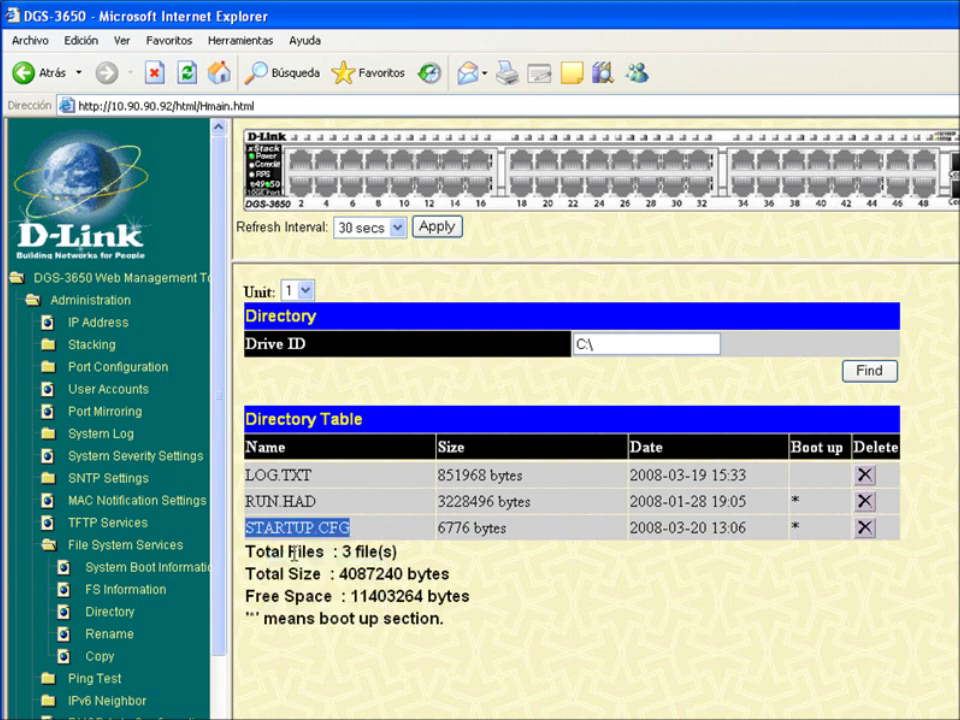
- Copy the file c:\STARTUP.CFG to c:\STARTUP.bak on unit 1 and check the directory for the backup file
click(96, 657)
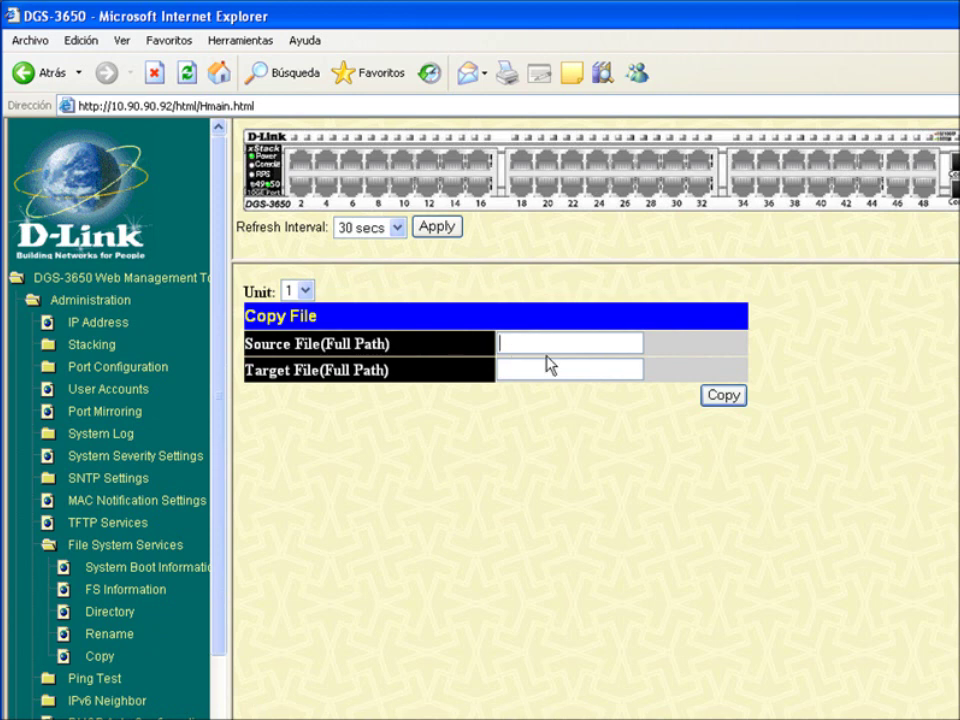
click(588, 348)
text(c:)
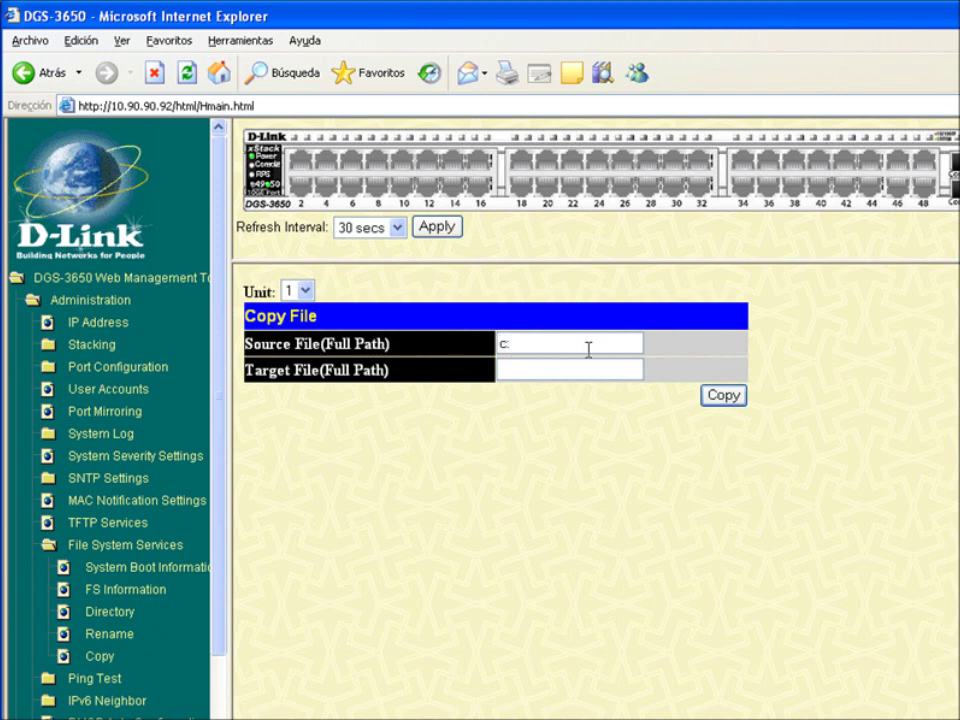
text(\STARTUP.CFG)
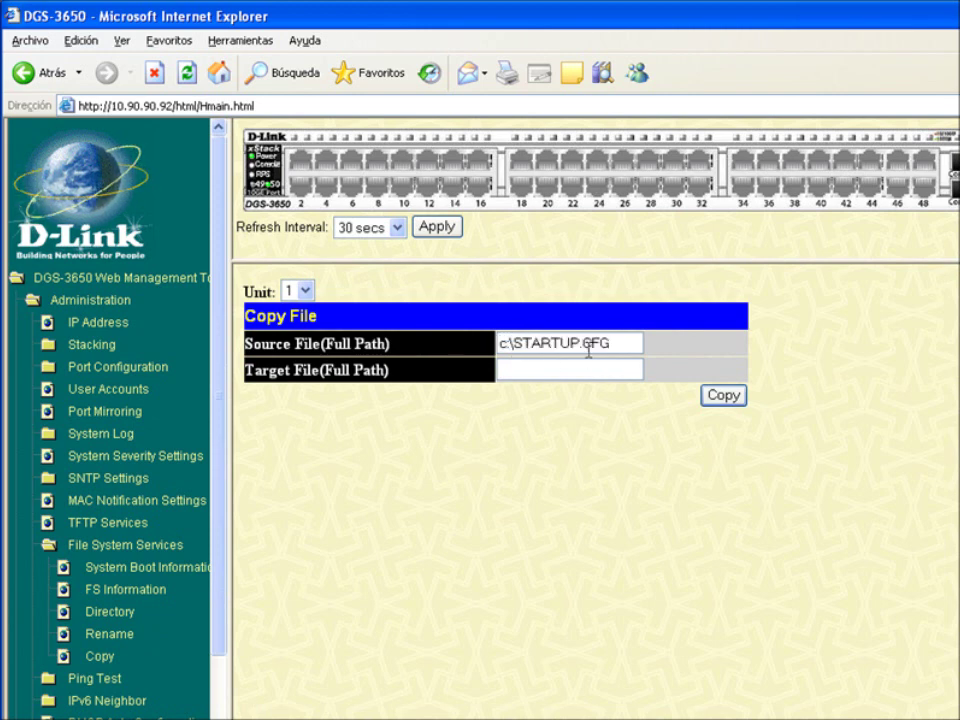
key(Tab)
text(c:\STARTUP.CFG)
key(BackSpace)
key(BackSpace)
key(BackSpace)
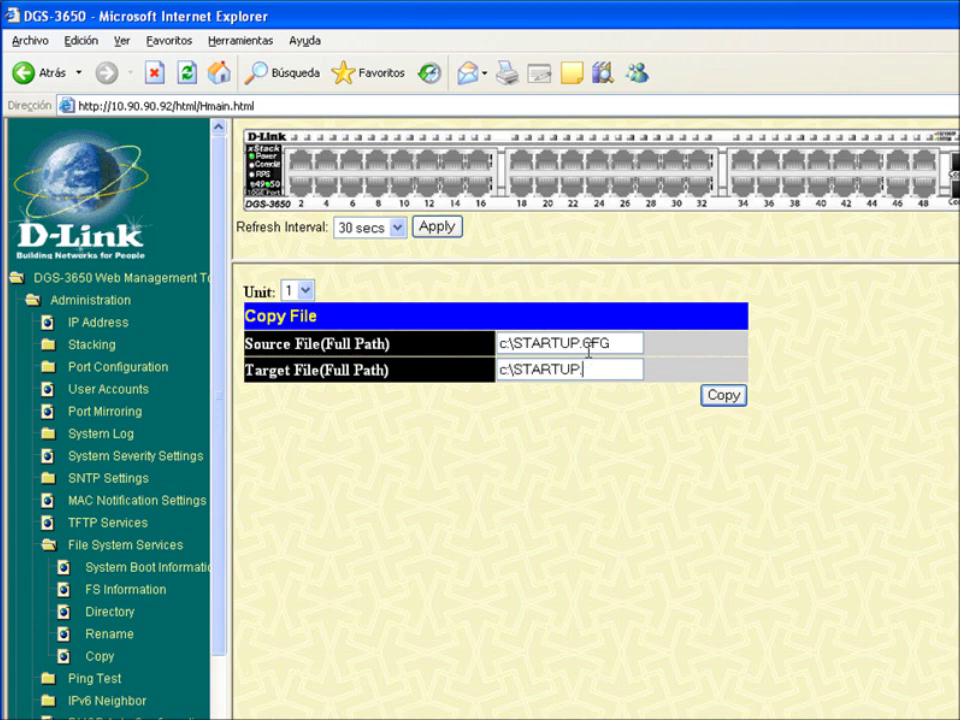
text(bak)
click(716, 399)
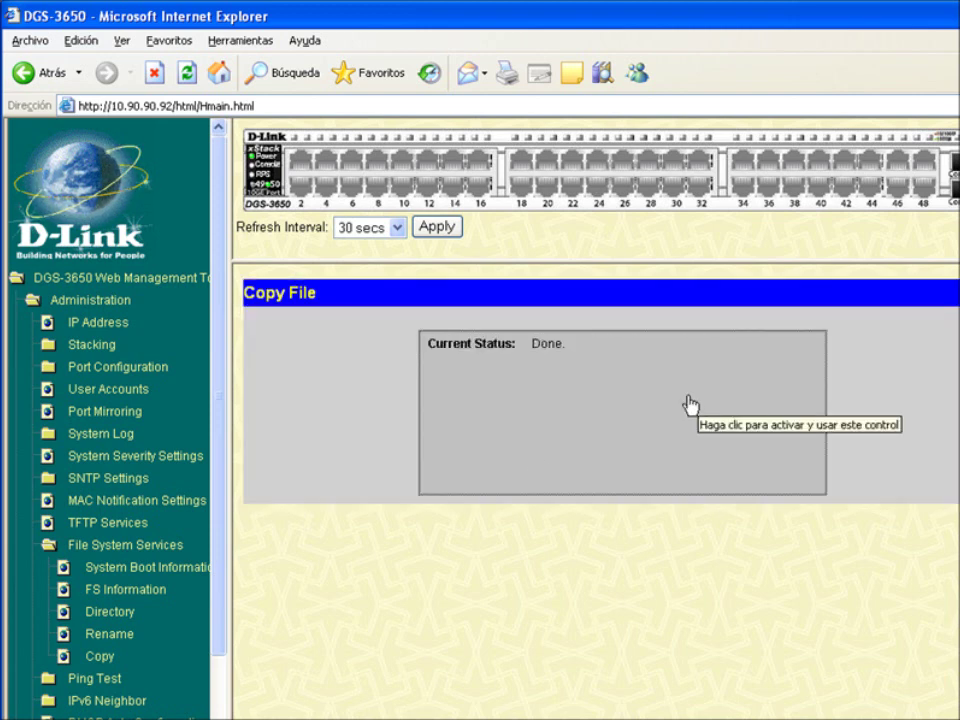
click(111, 614)
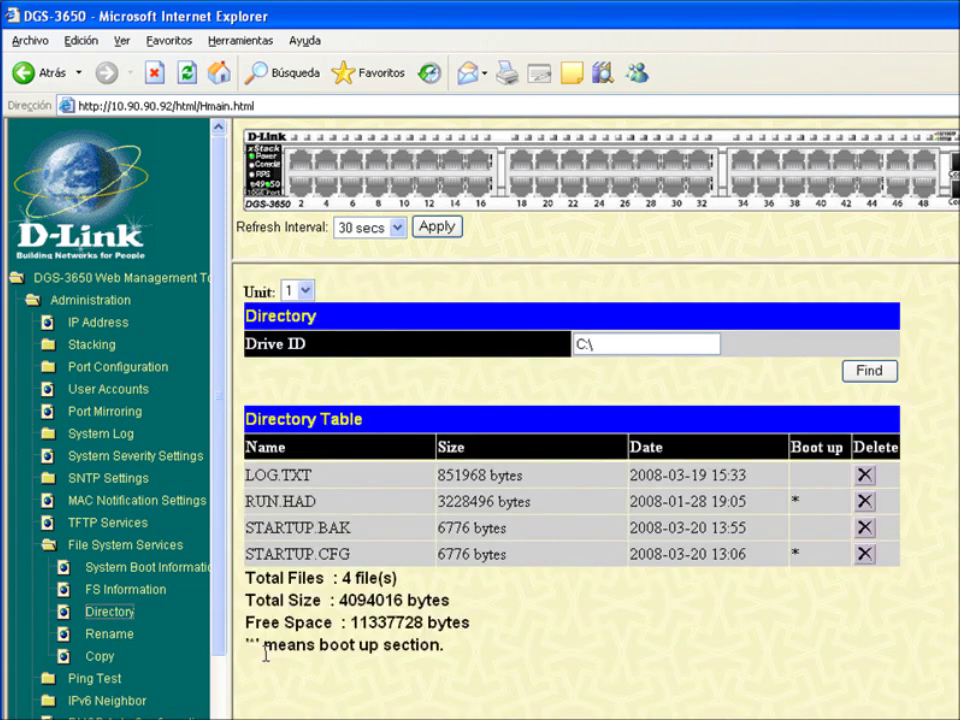
double_click(355, 530)
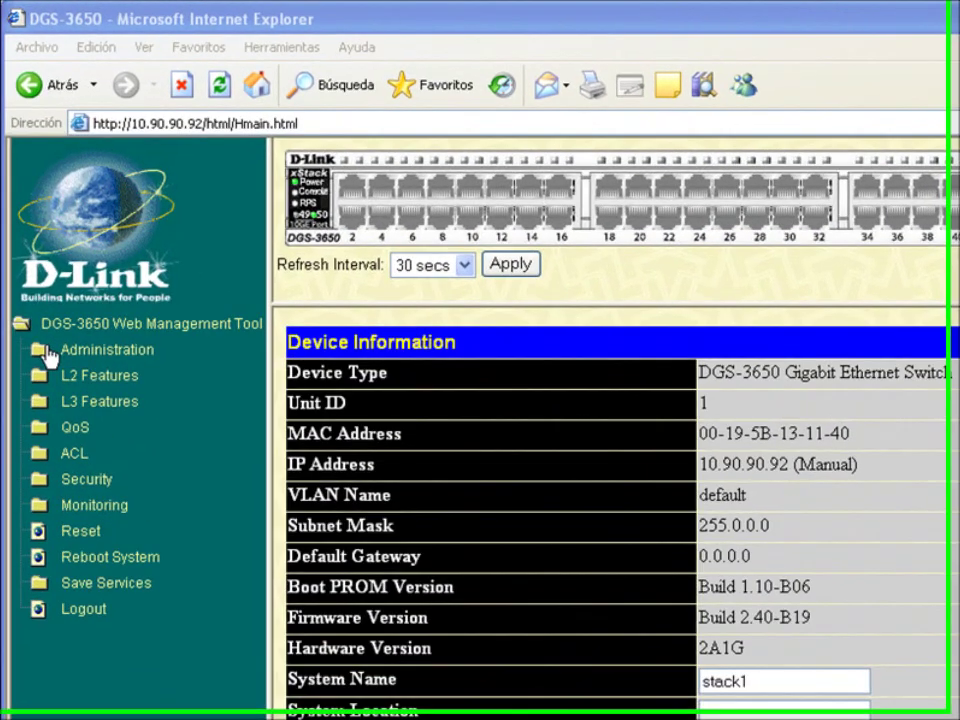
- Open the TFTP Services settings under Administration and set the operation to Upload Configuration
click(54, 252)
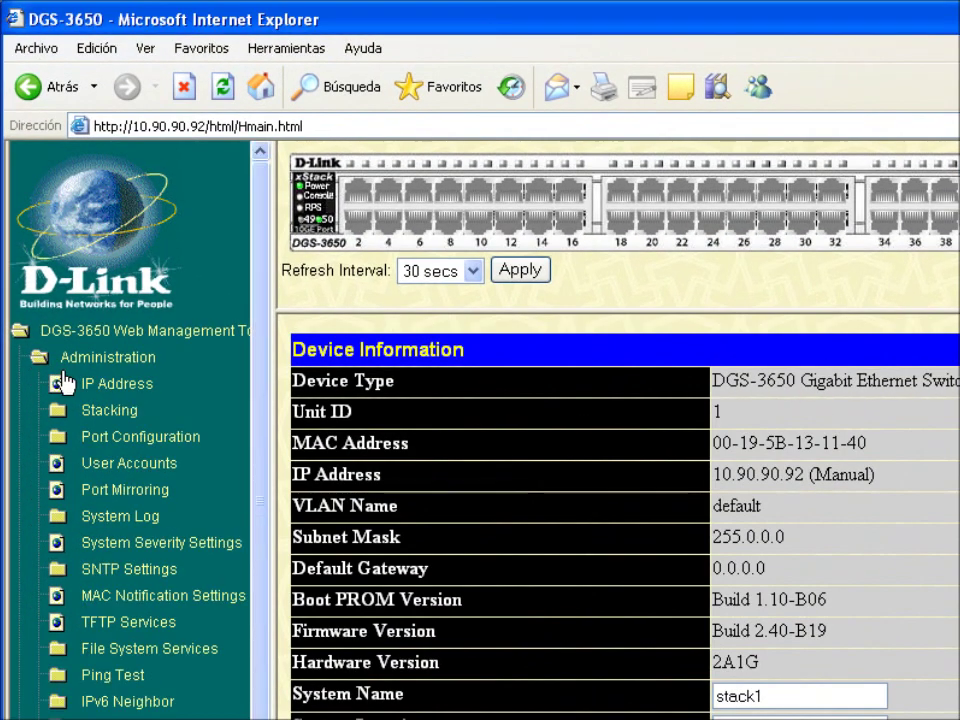
click(129, 622)
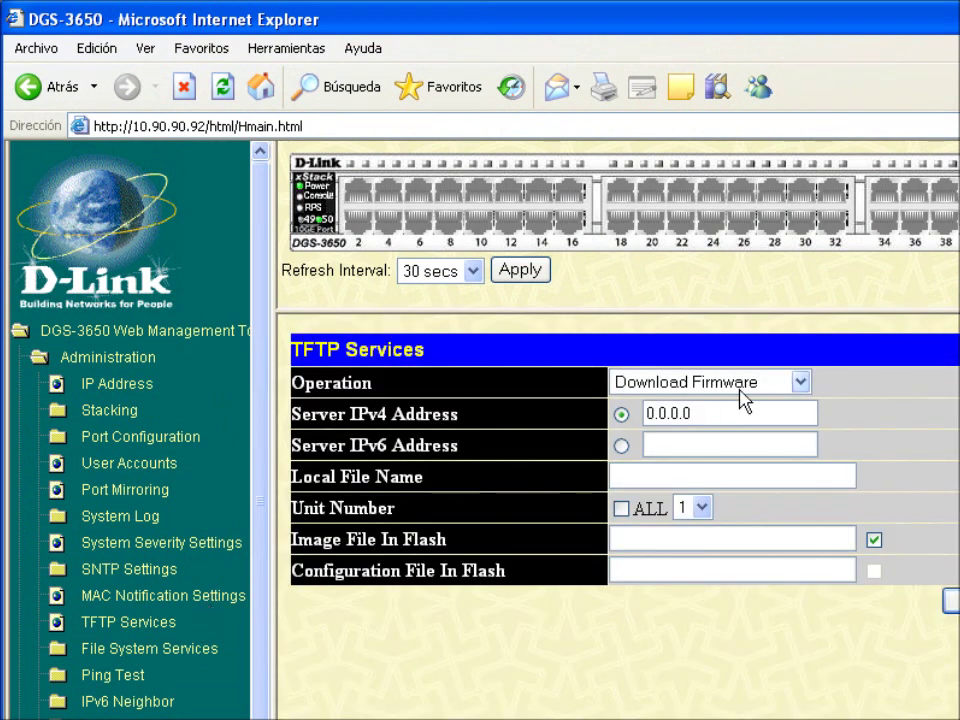
click(801, 385)
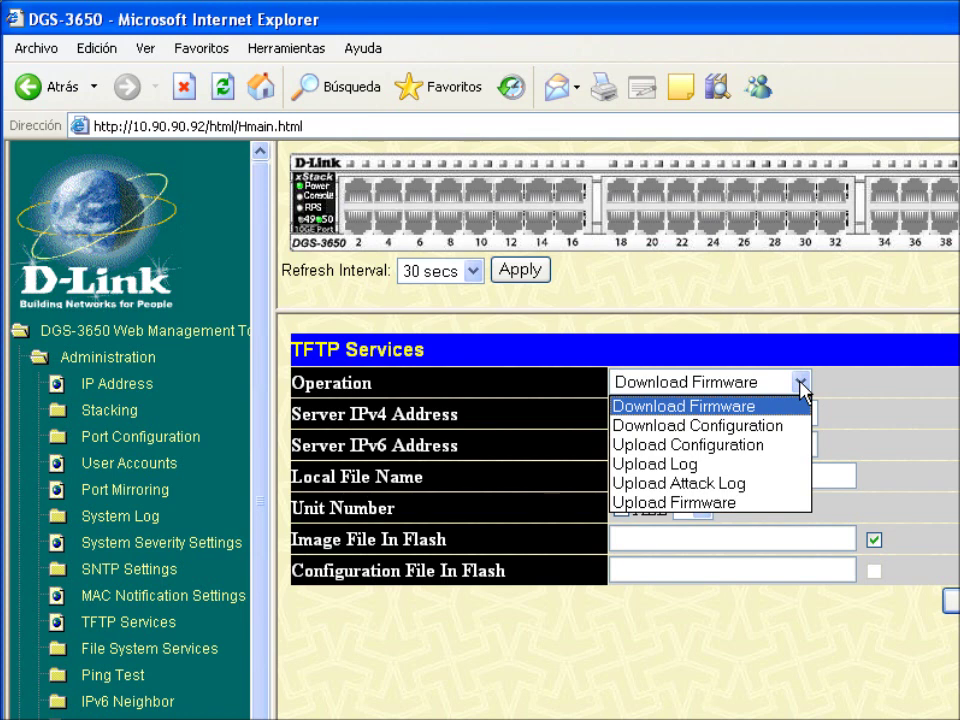
click(801, 384)
click(801, 384)
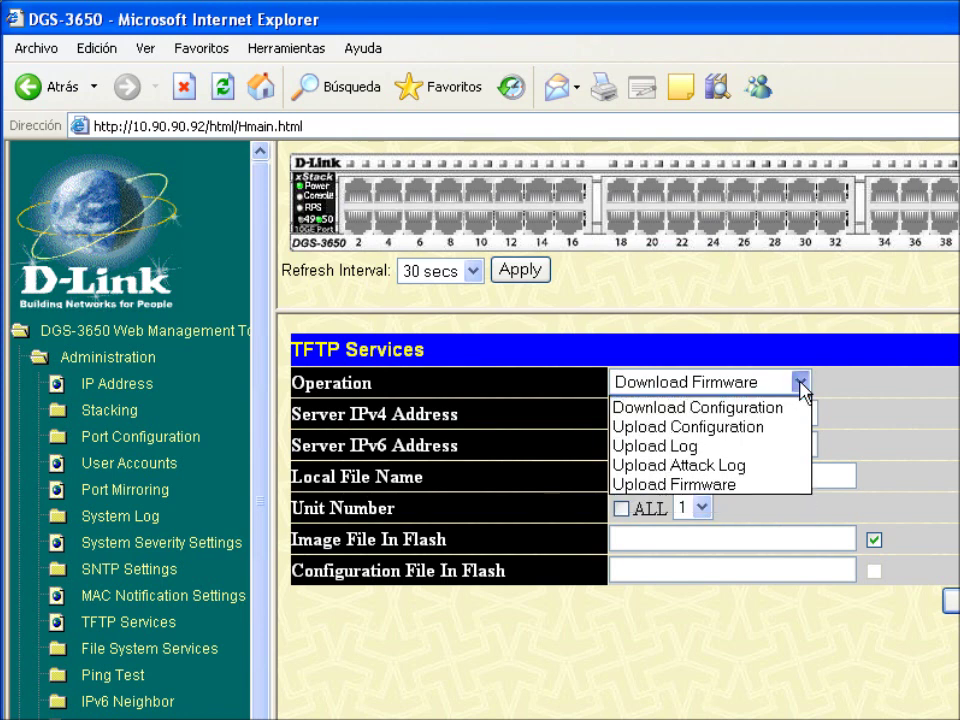
click(729, 444)
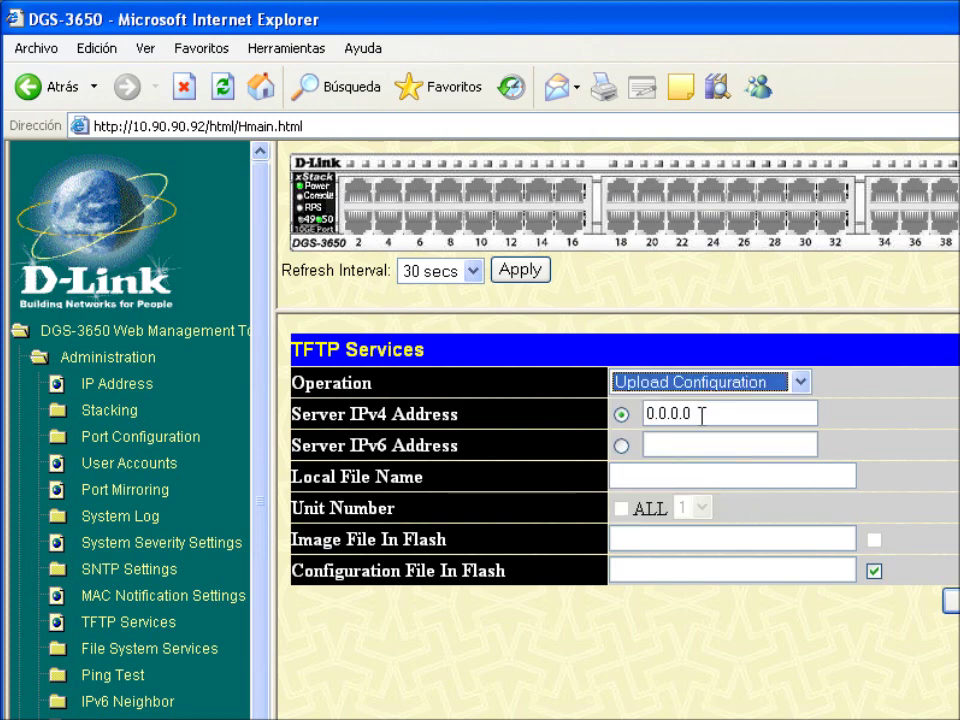
- Set the TFTP server IPv4 address to 10.90.90.1 and the local file name to config.cfg, and start the configuration upload
drag(701, 413, 628, 411)
text(10)
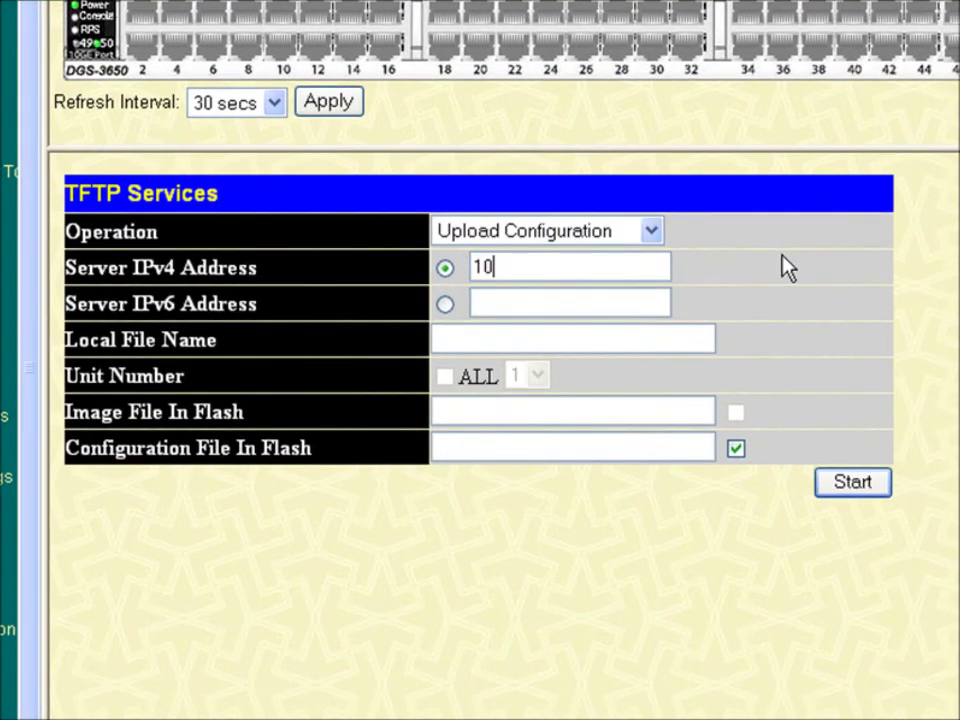
text(.90.90.1)
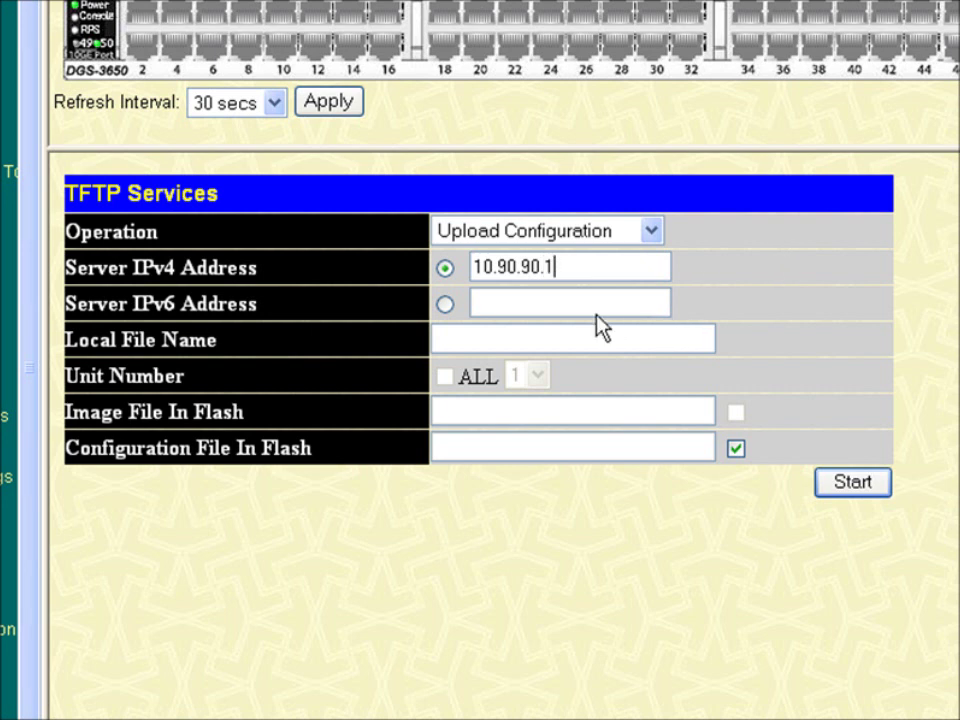
click(553, 341)
text(config.cfg)
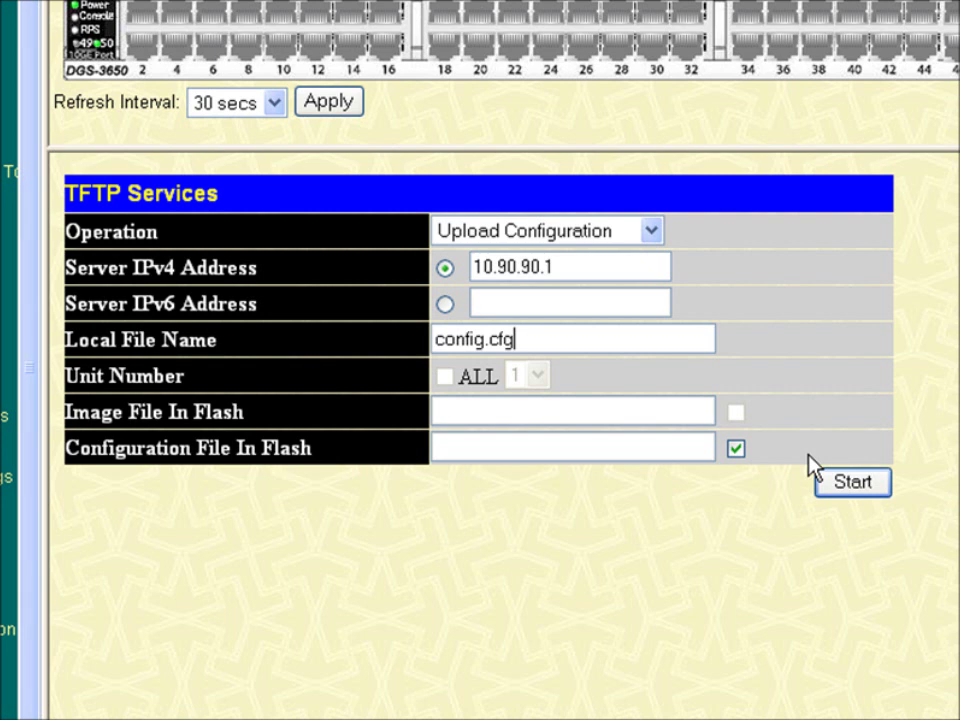
click(853, 482)
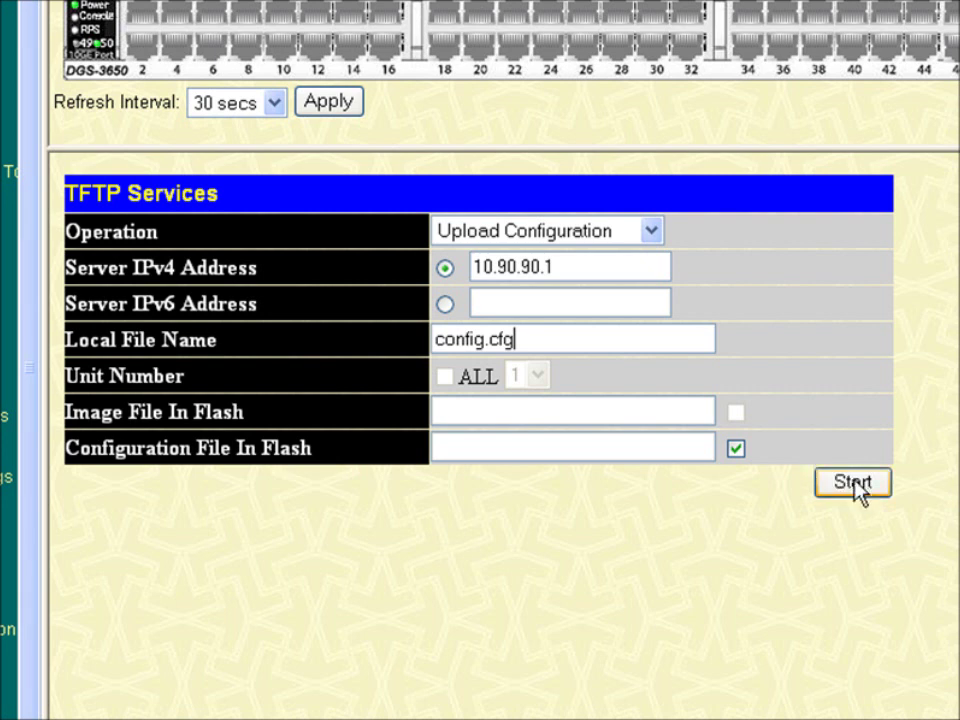